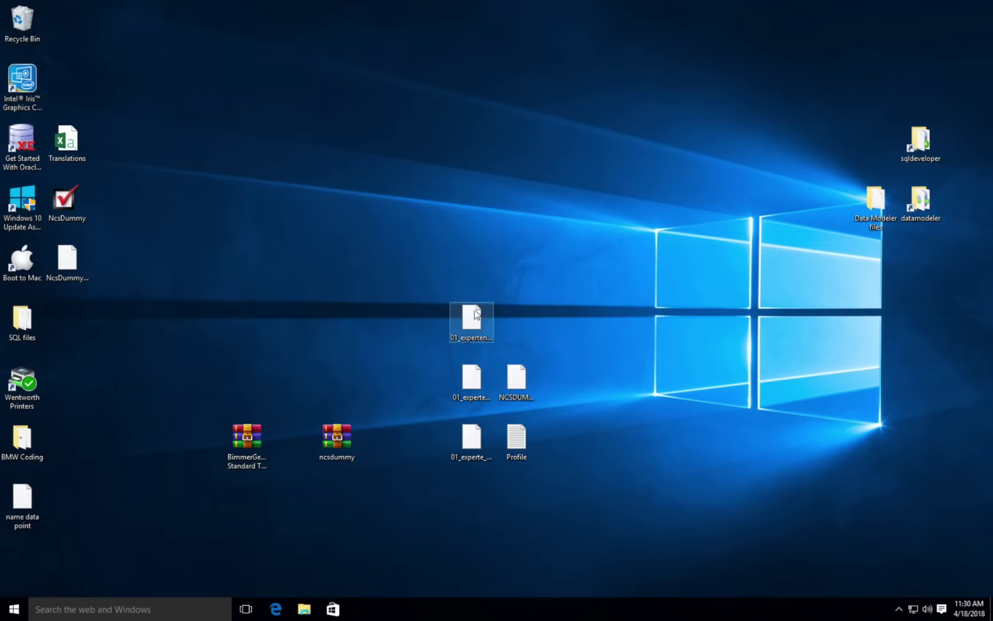
Extract the BimmerGeeks Standard Tools archive onto the desktop.
left_click(244, 462)
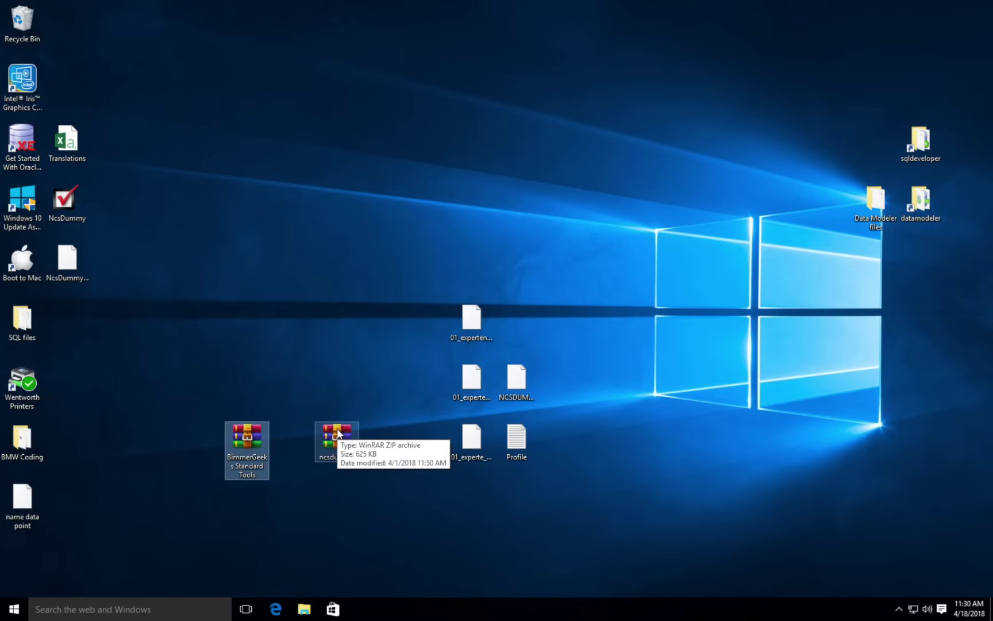
right_click(255, 452)
left_click(310, 279)
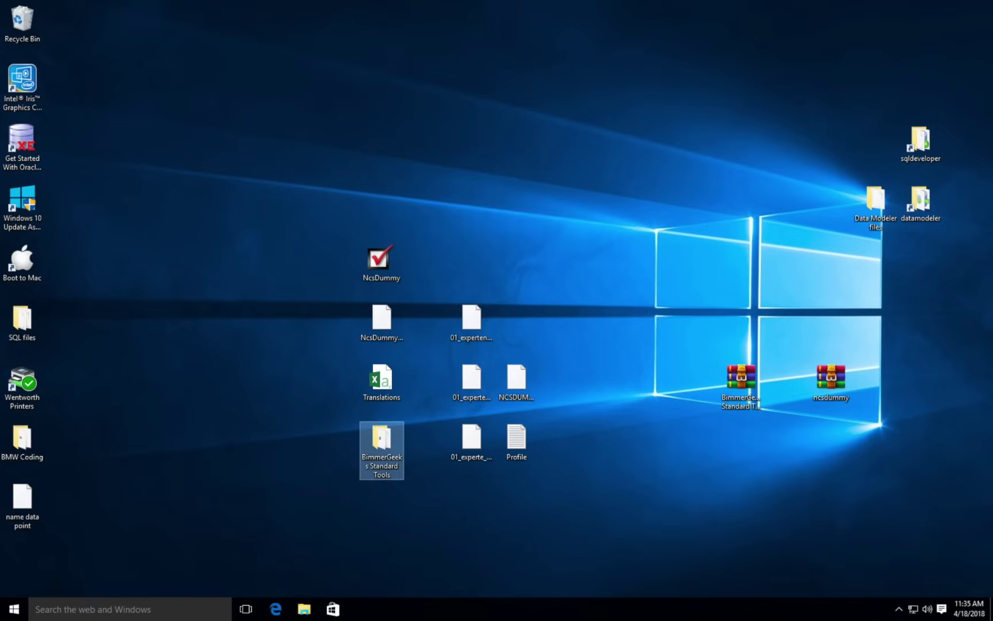
left_click(563, 253)
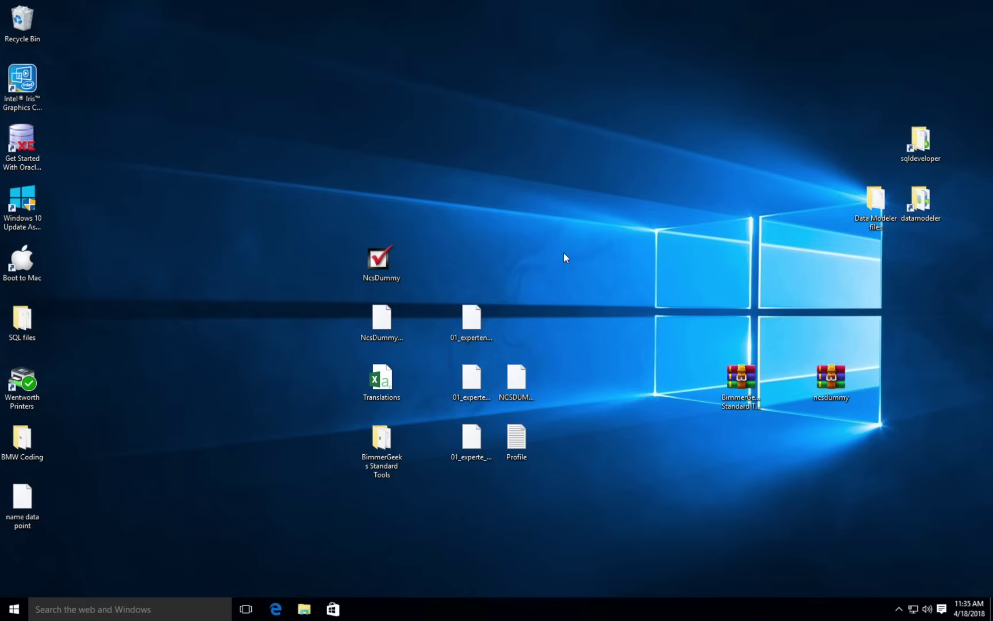
left_click_drag(343, 246, 406, 384)
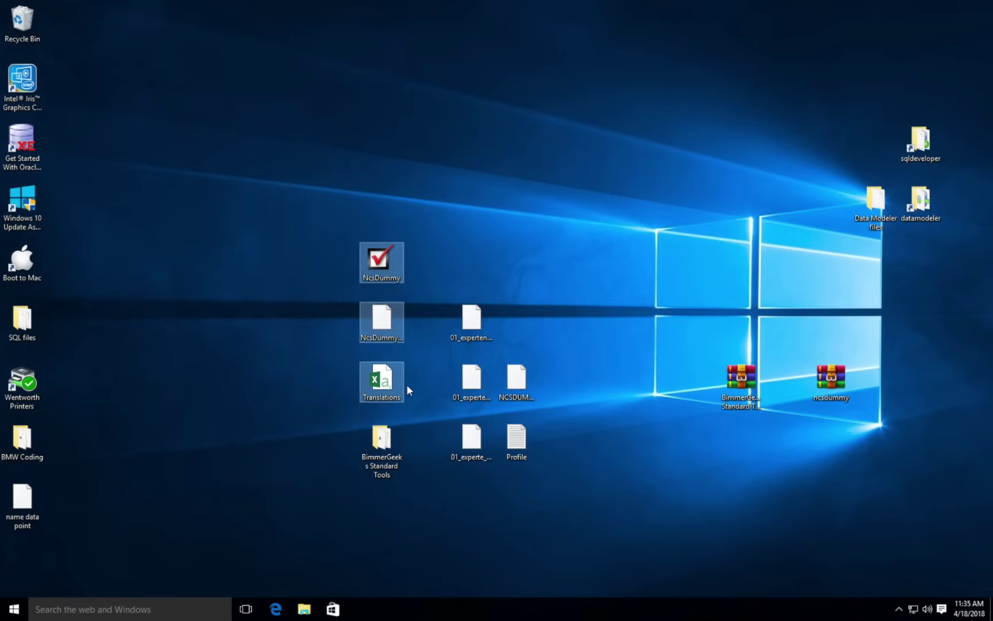
mouse_move(387, 467)
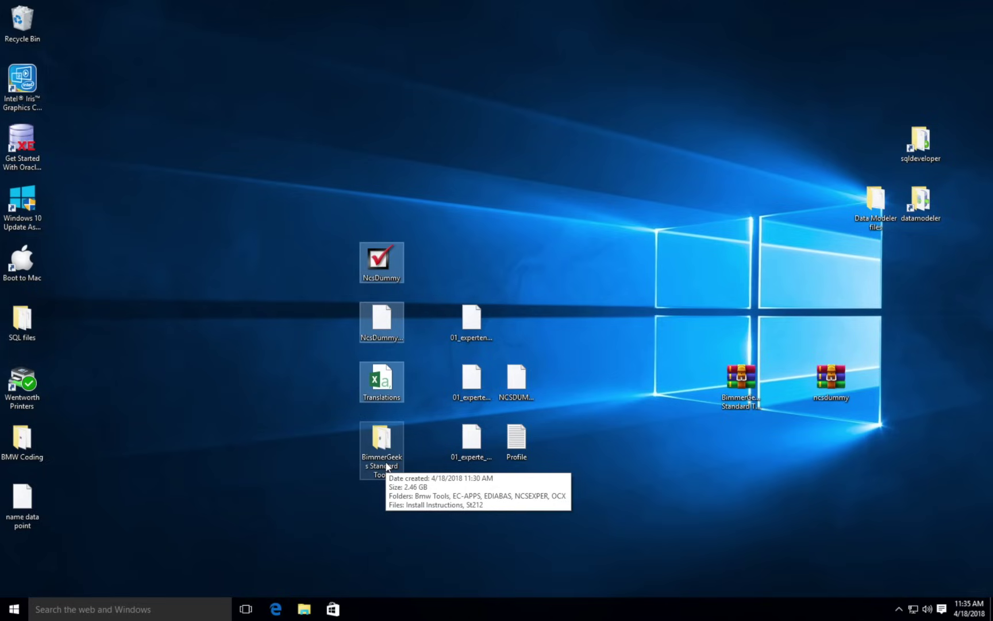
left_click(551, 330)
left_click_drag(444, 305, 552, 478)
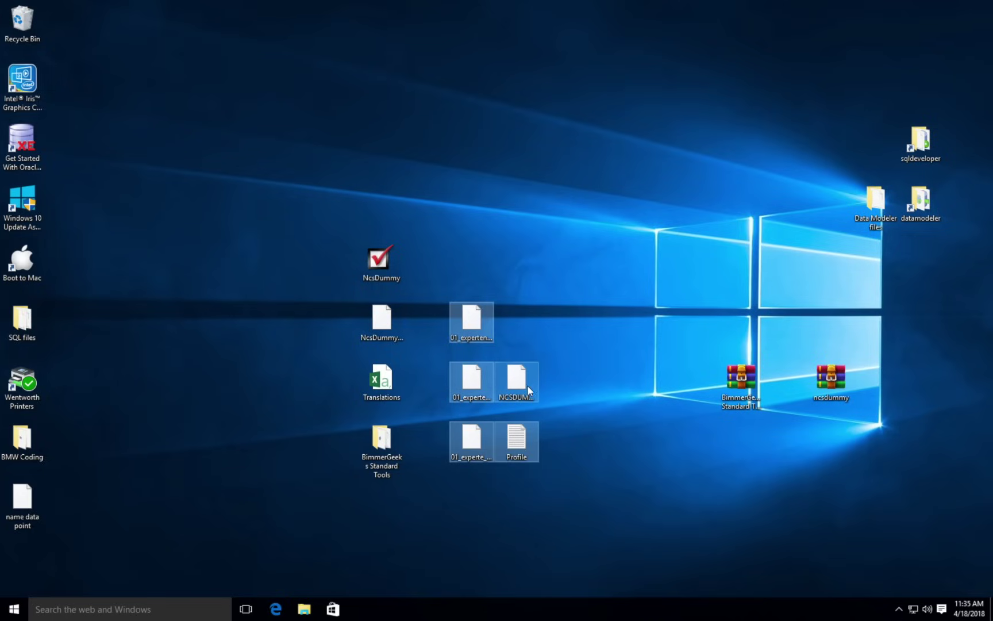
left_click(548, 443)
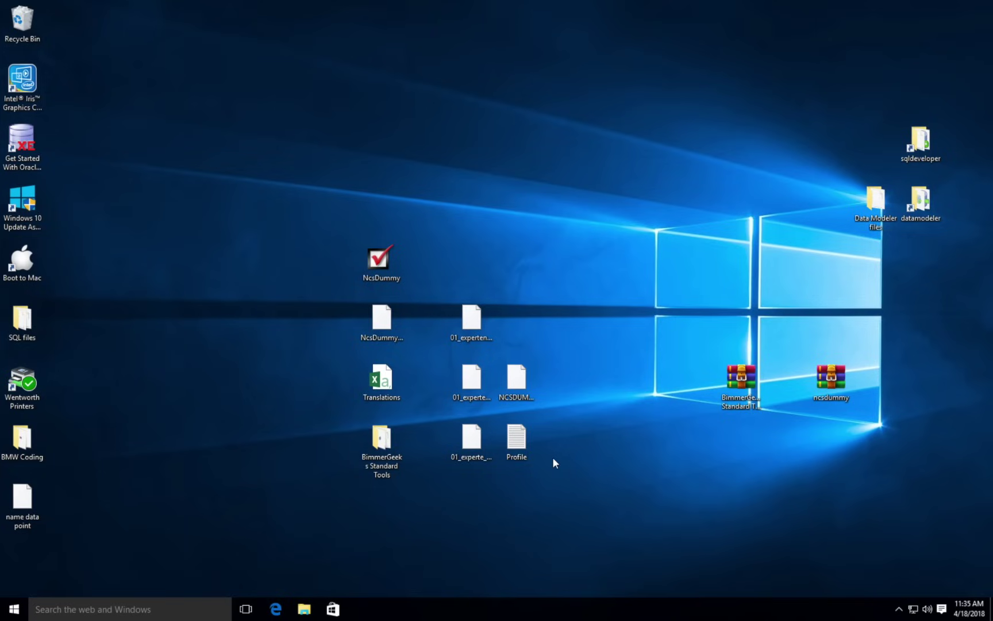
Open the extracted BimmerGeeks Standard Tools folder and read its Install Instructions text file.
double_click(382, 450)
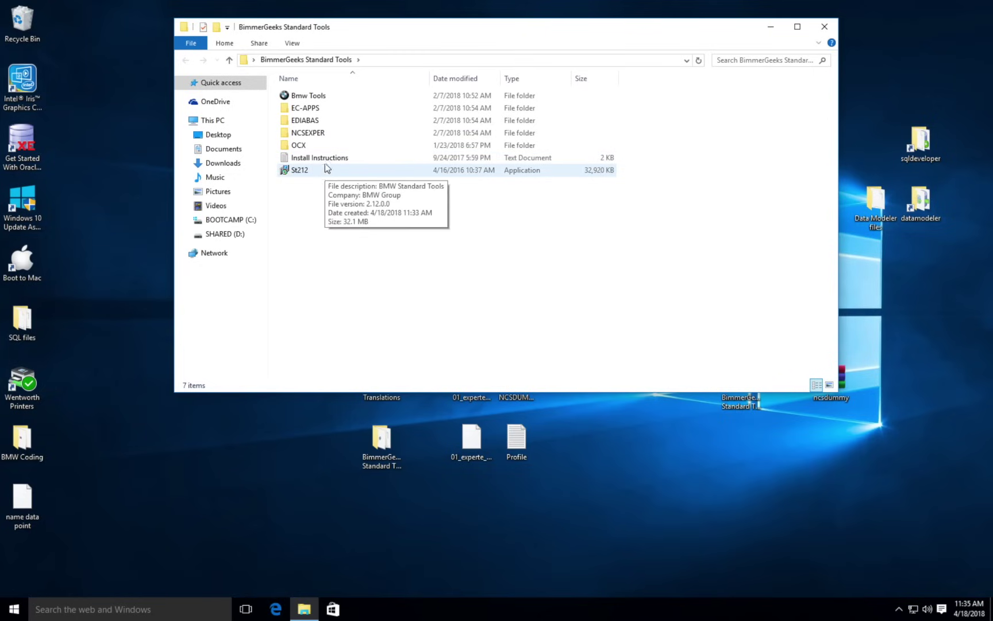
double_click(325, 157)
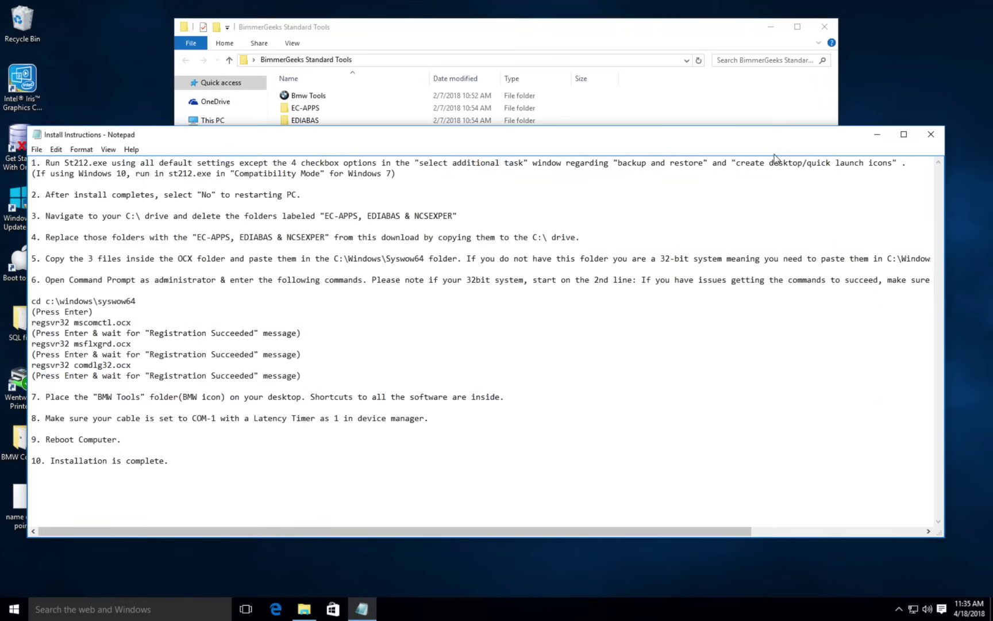
left_click(932, 134)
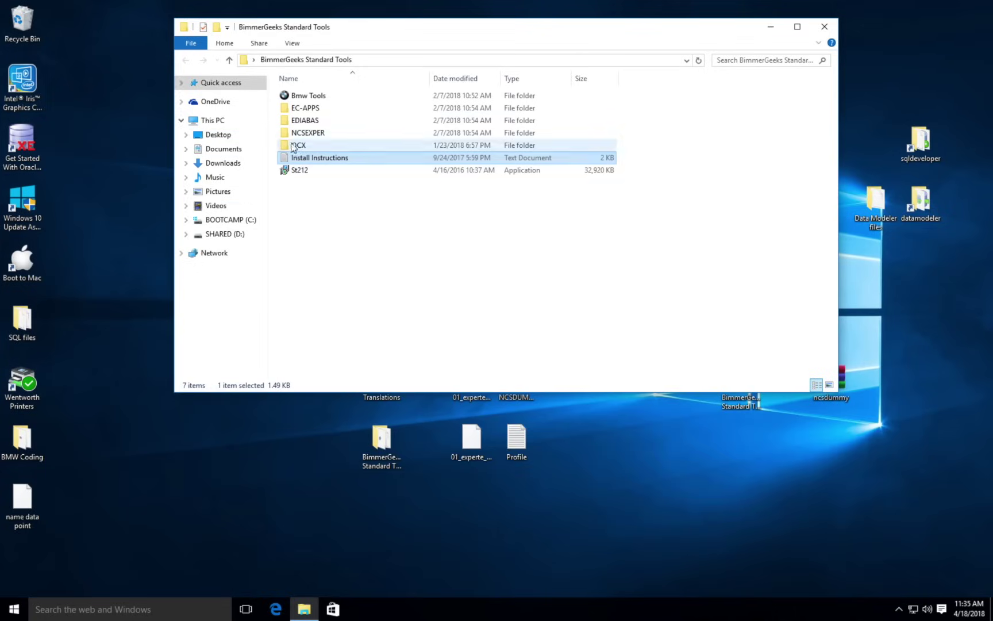
Set the St212 installer to run in compatibility mode for Windows 7 and apply the change.
right_click(308, 168)
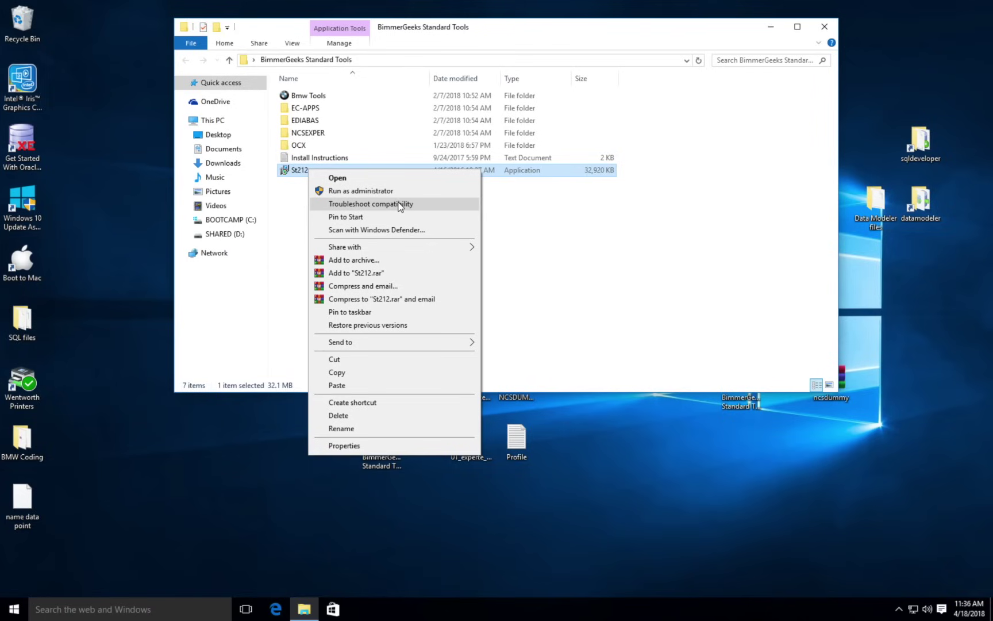
left_click(368, 446)
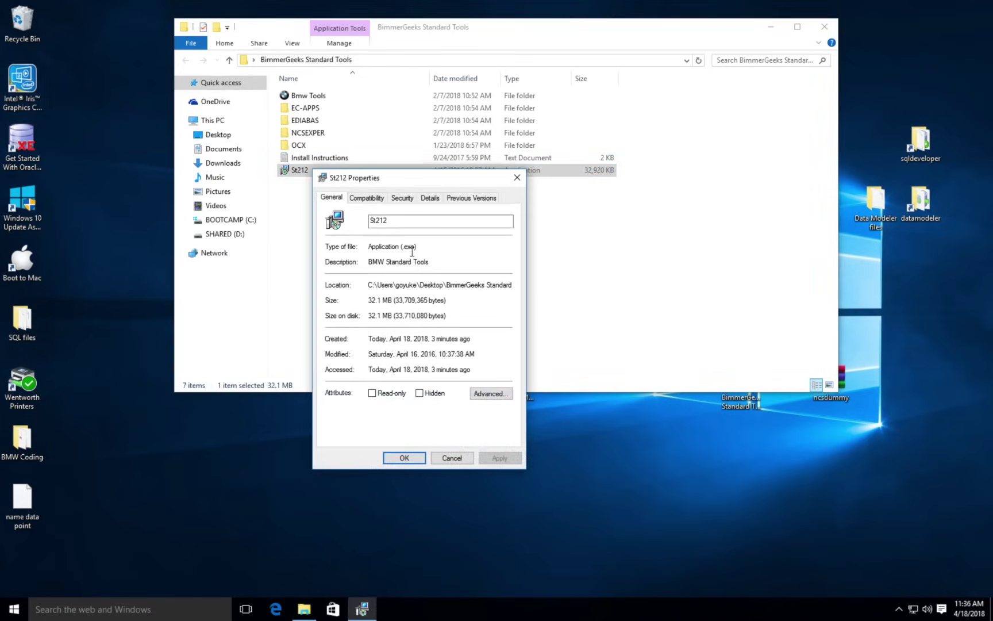
left_click(370, 198)
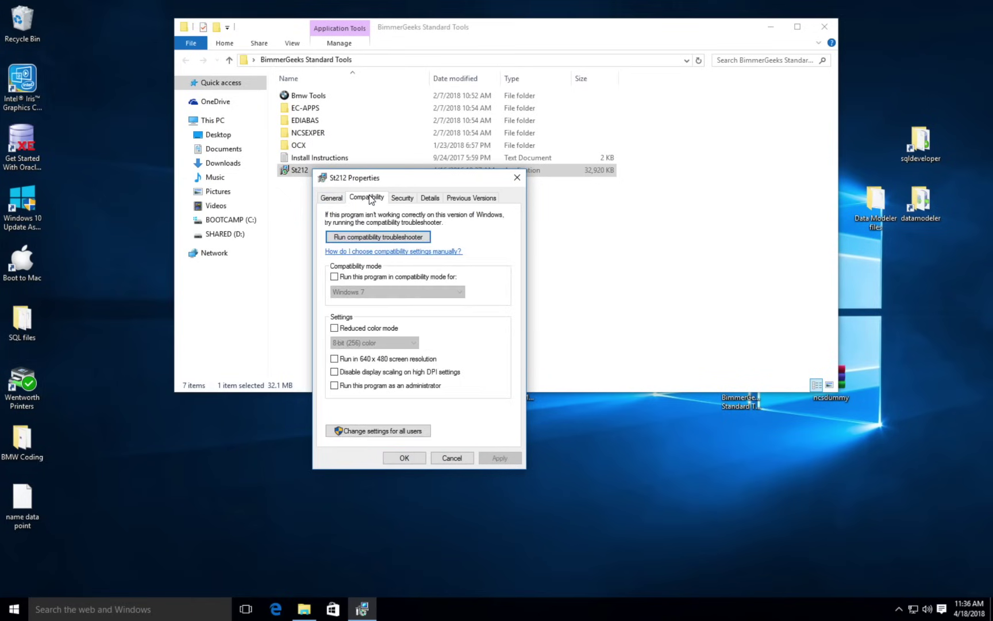
left_click(336, 277)
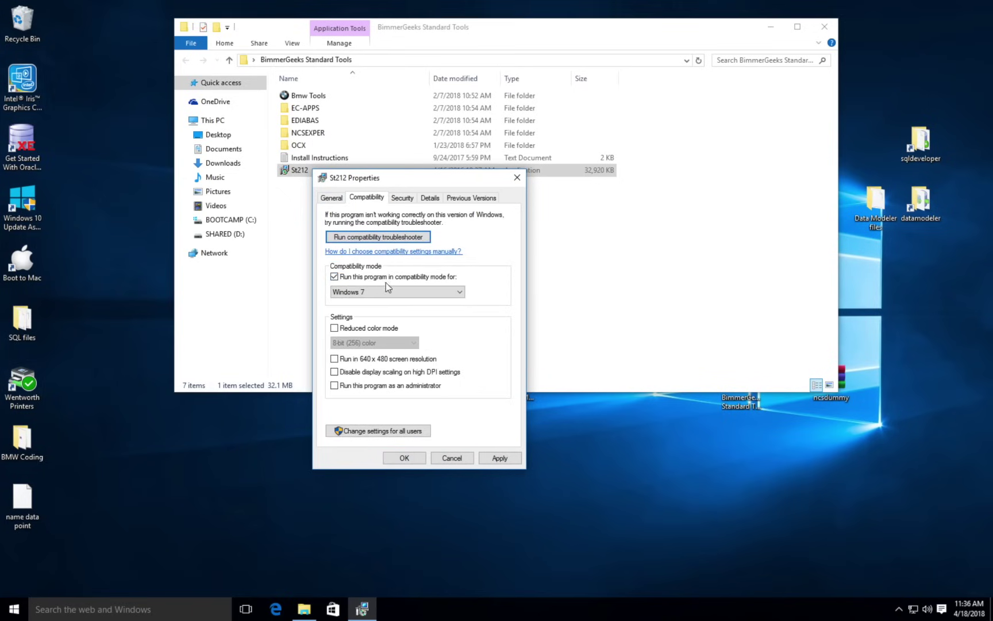
left_click(415, 292)
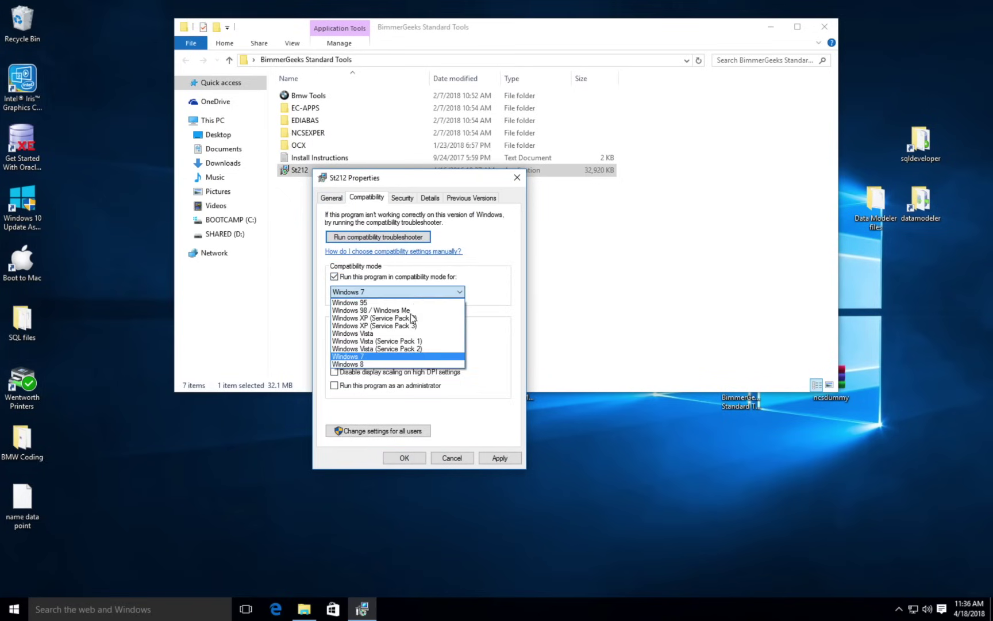
left_click(392, 357)
left_click(497, 456)
left_click(417, 461)
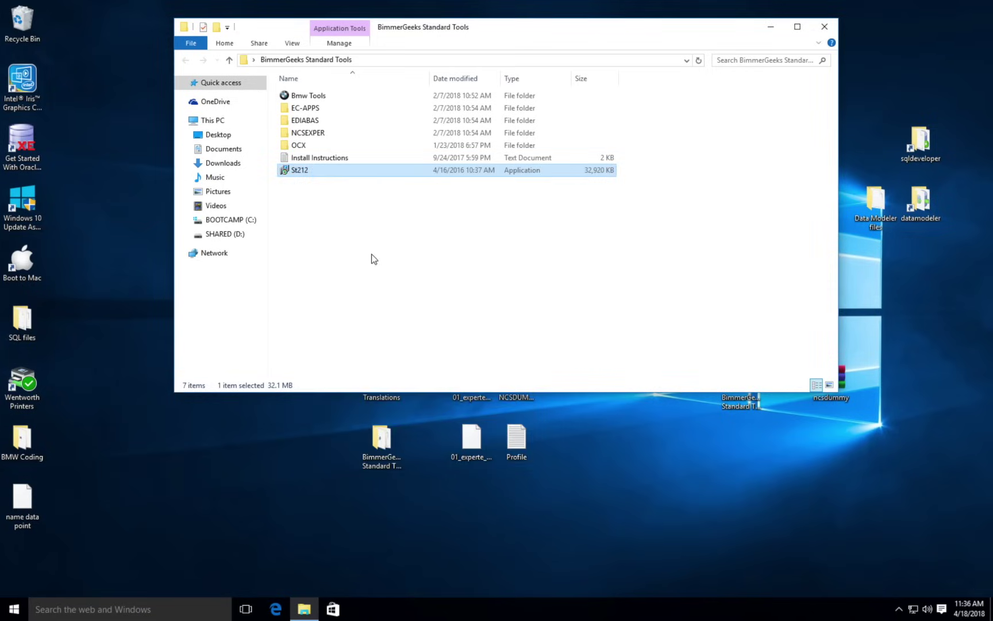
Run the St212 installer as administrator, allow it to make changes, and use English as the setup language.
right_click(336, 175)
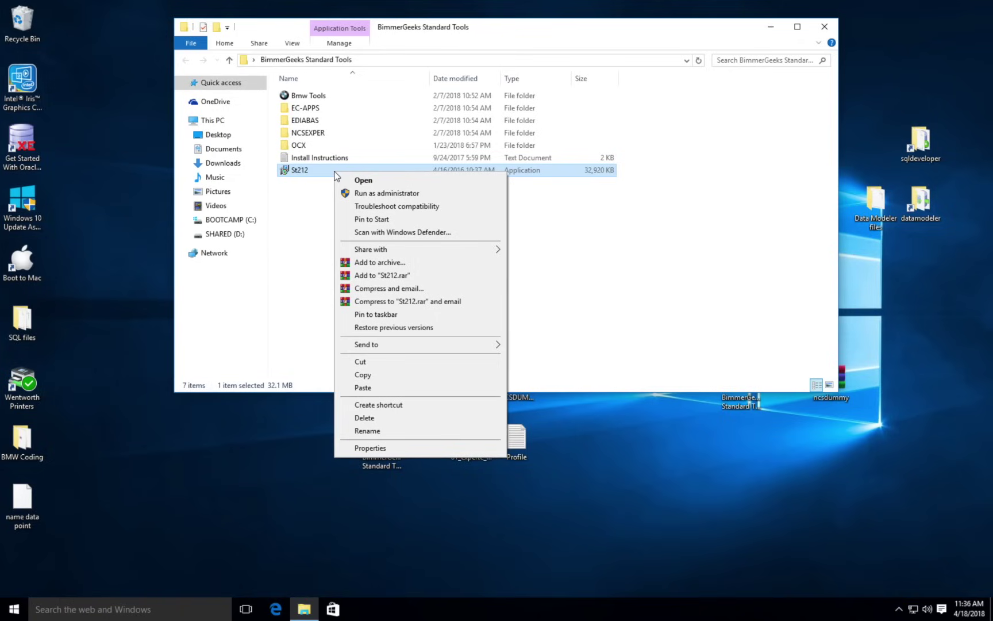
left_click(368, 195)
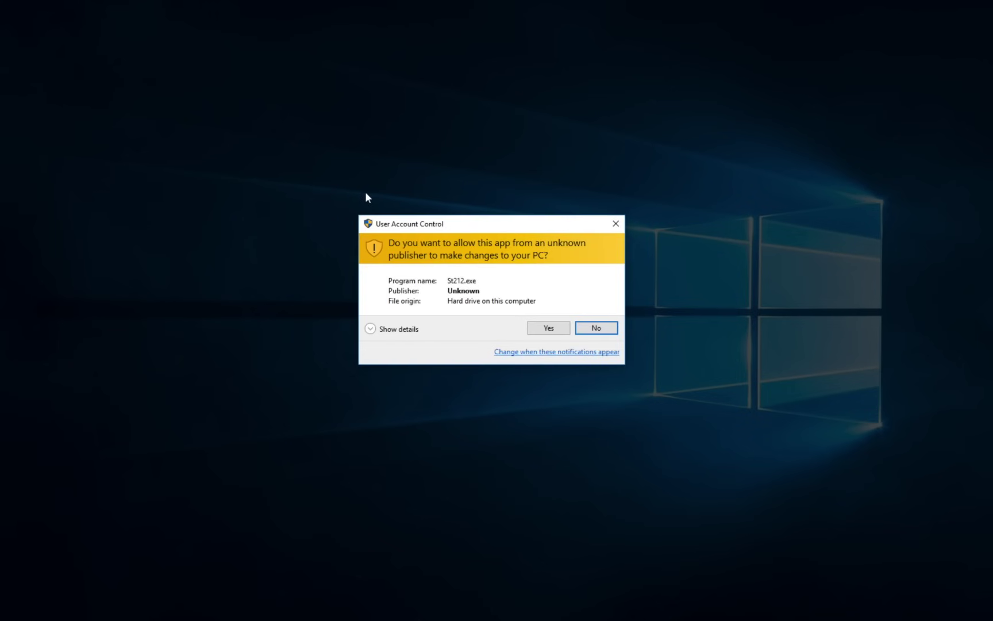
left_click(547, 328)
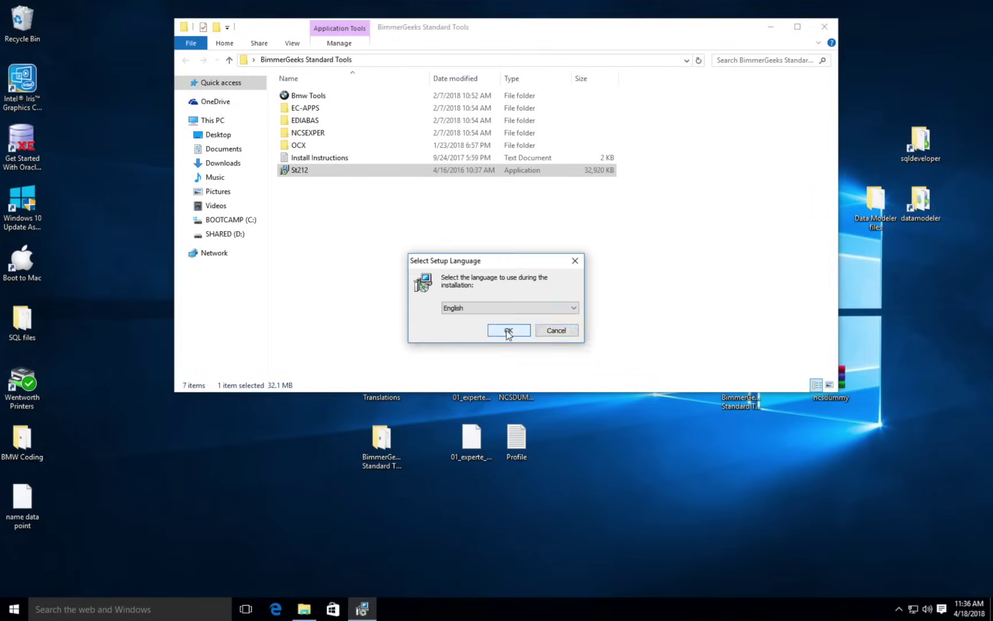
left_click(507, 330)
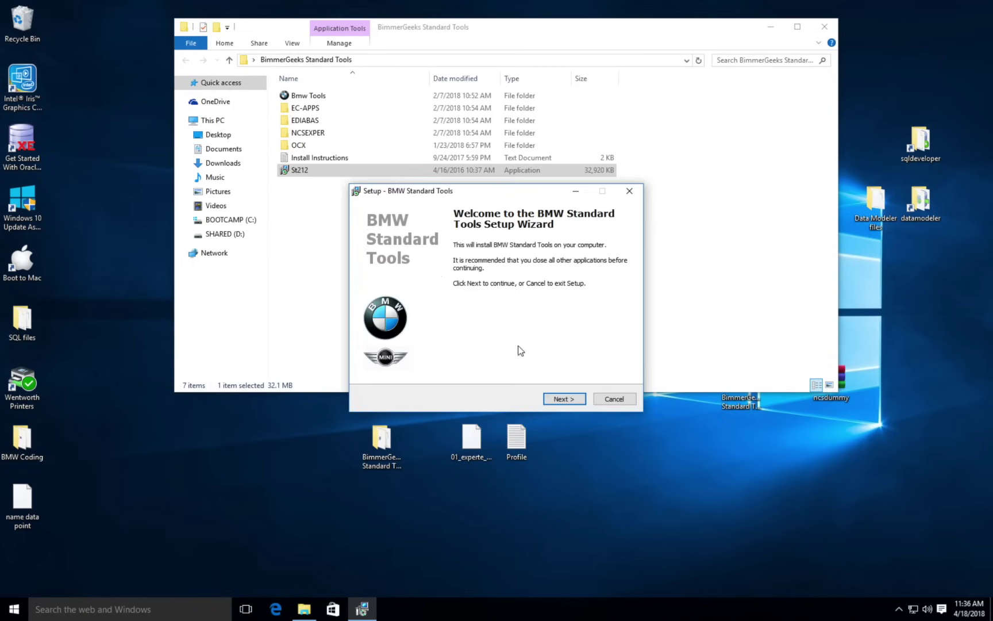
Accept the BMW Standard Tools license agreement and continue setup past the version information page.
left_click(557, 399)
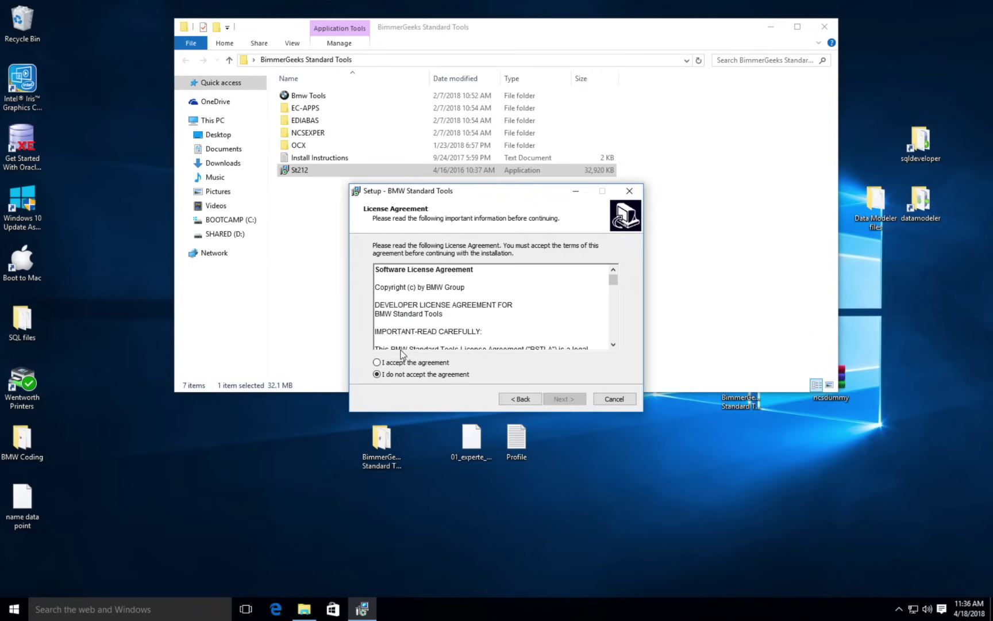
left_click(407, 362)
left_click(580, 399)
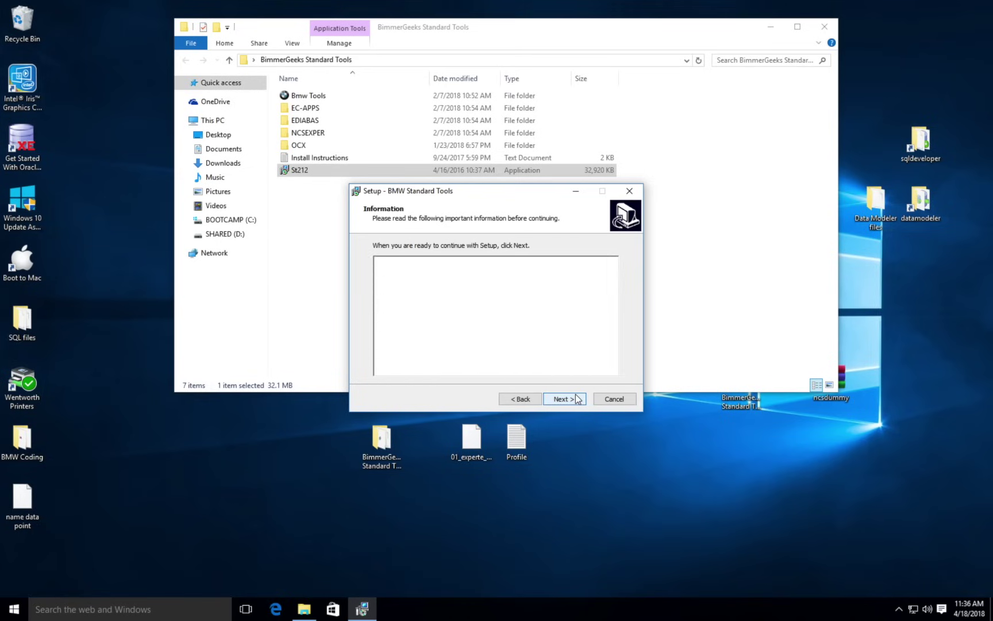
scroll(551, 358, "down", 1)
scroll(552, 357, "down", 5)
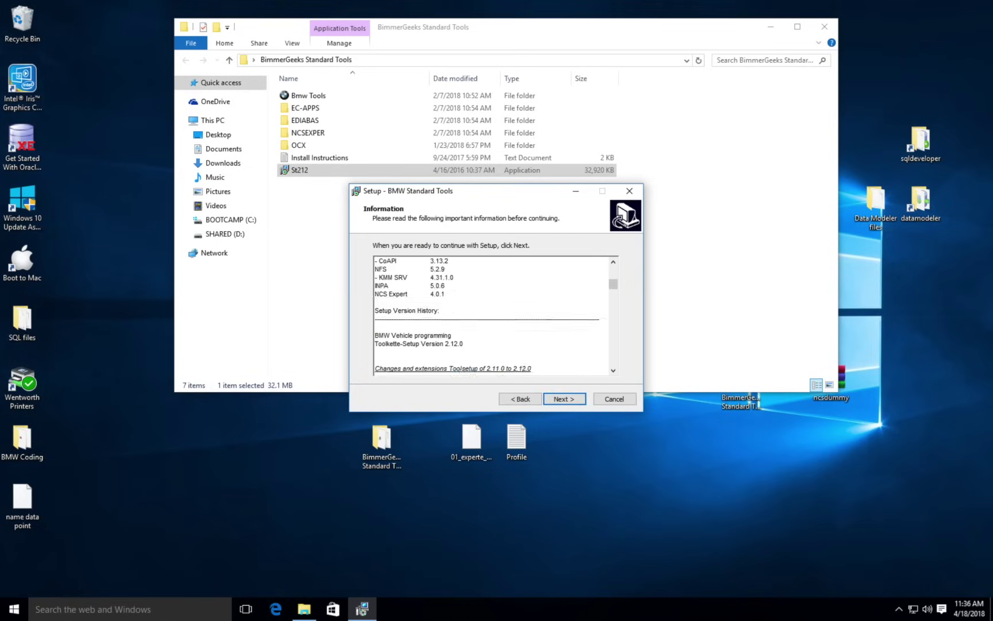
left_click(569, 398)
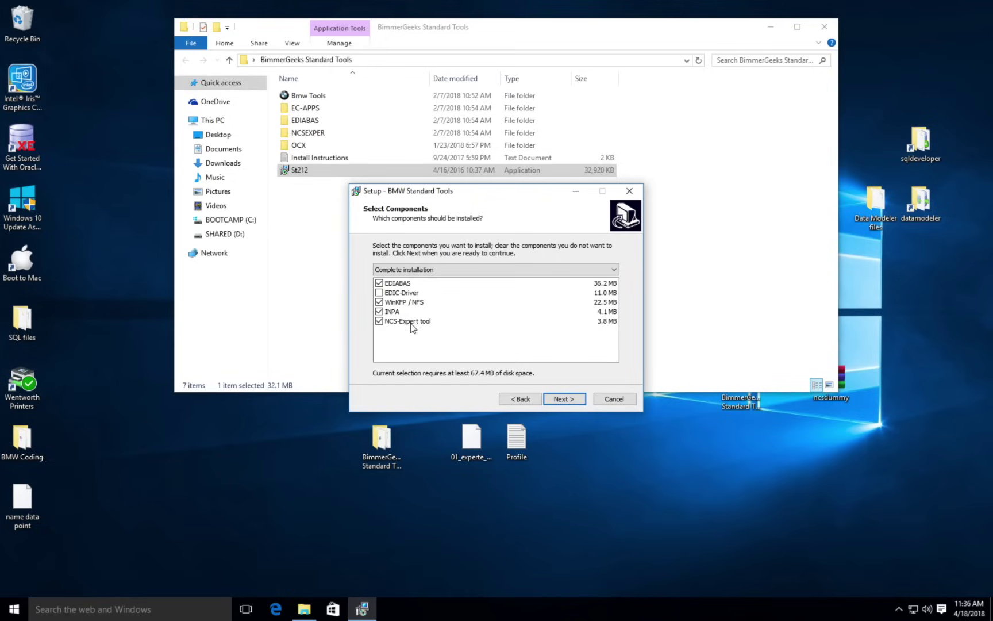
Accept the complete installation with the default destination folders and the BMW Standard Tools Start Menu folder.
left_click(565, 400)
left_click(566, 401)
left_click(565, 401)
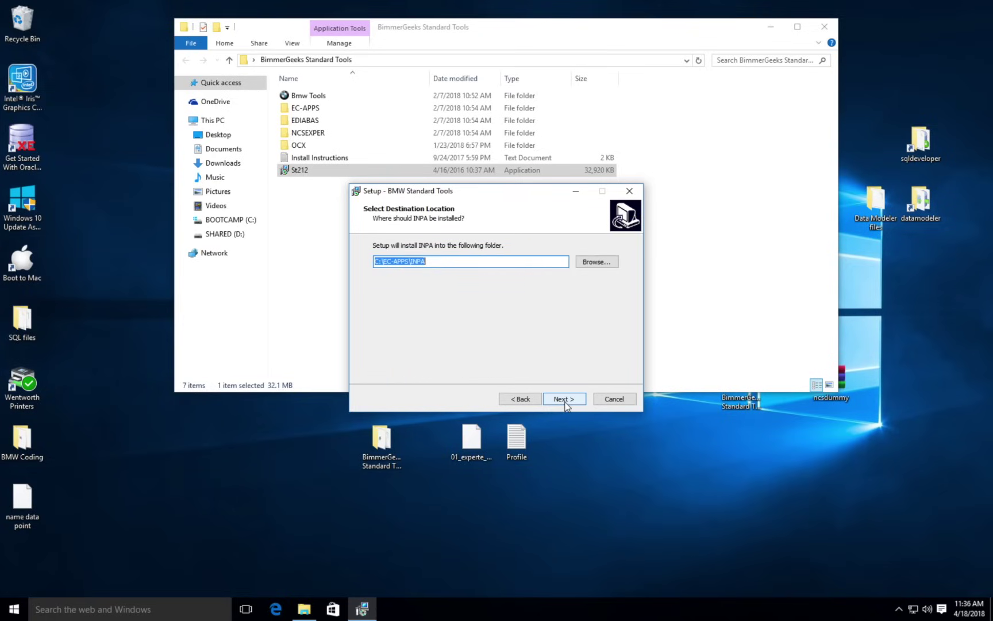
left_click(566, 401)
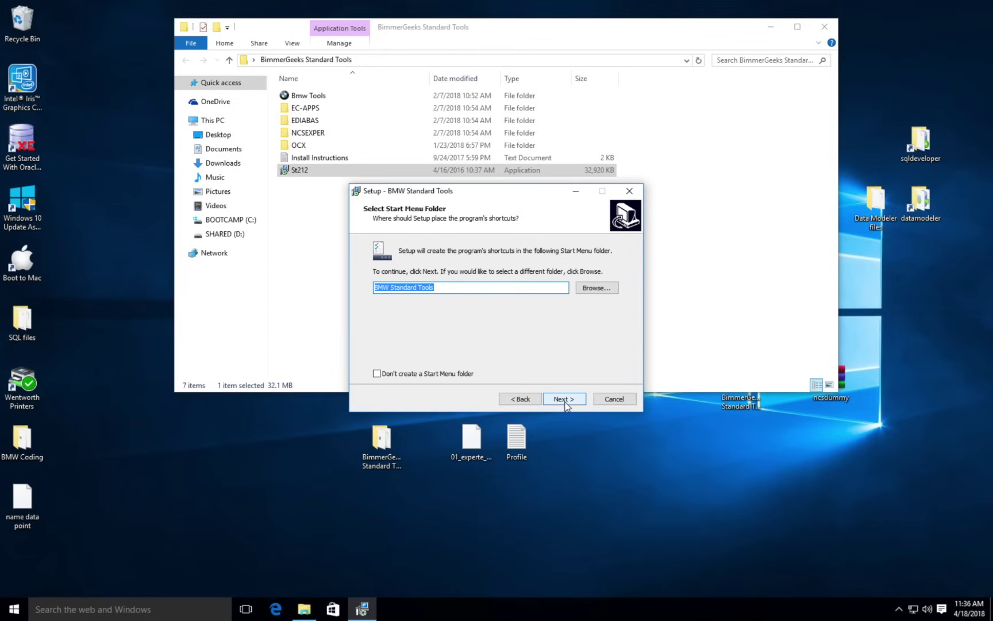
left_click(566, 402)
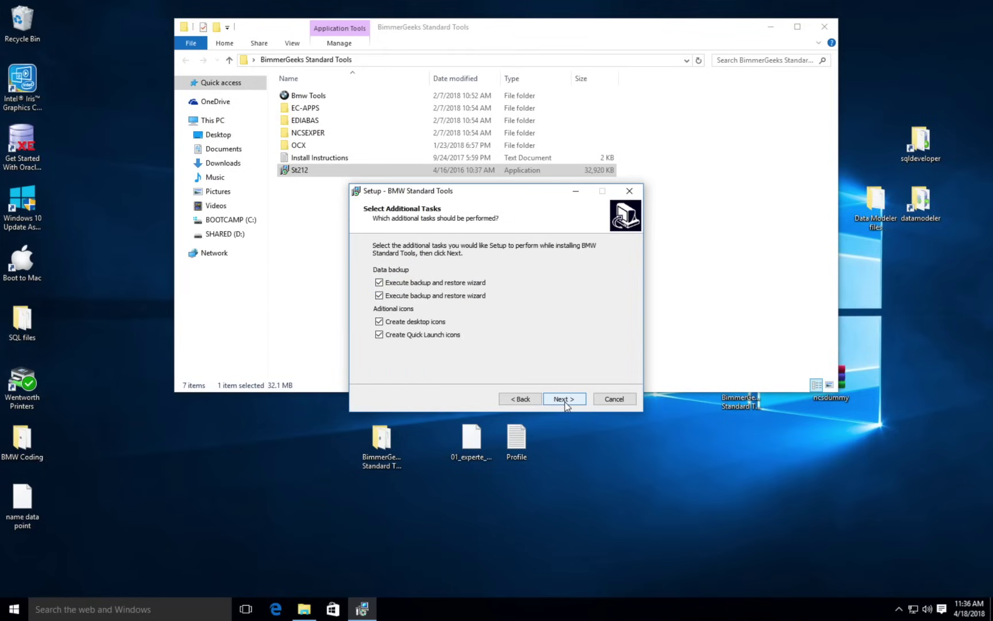
Disable both backup and restore wizard tasks and confirm installing without a data backup.
left_click(383, 283)
left_click(382, 296)
left_click(562, 400)
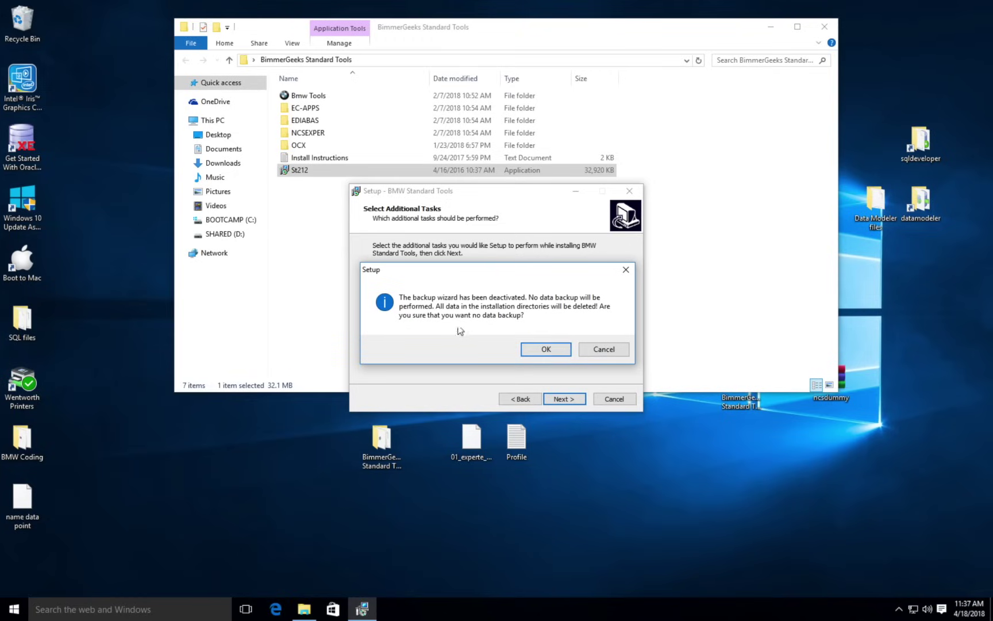
left_click(546, 348)
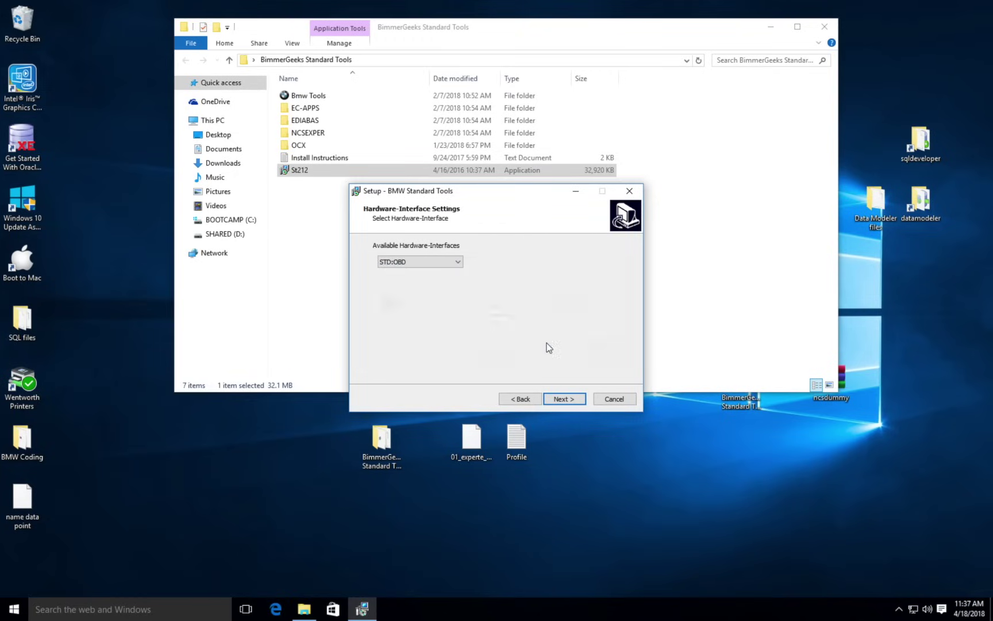
Choose STD:OBD as the hardware interface for the installation.
left_click(439, 262)
left_click(427, 274)
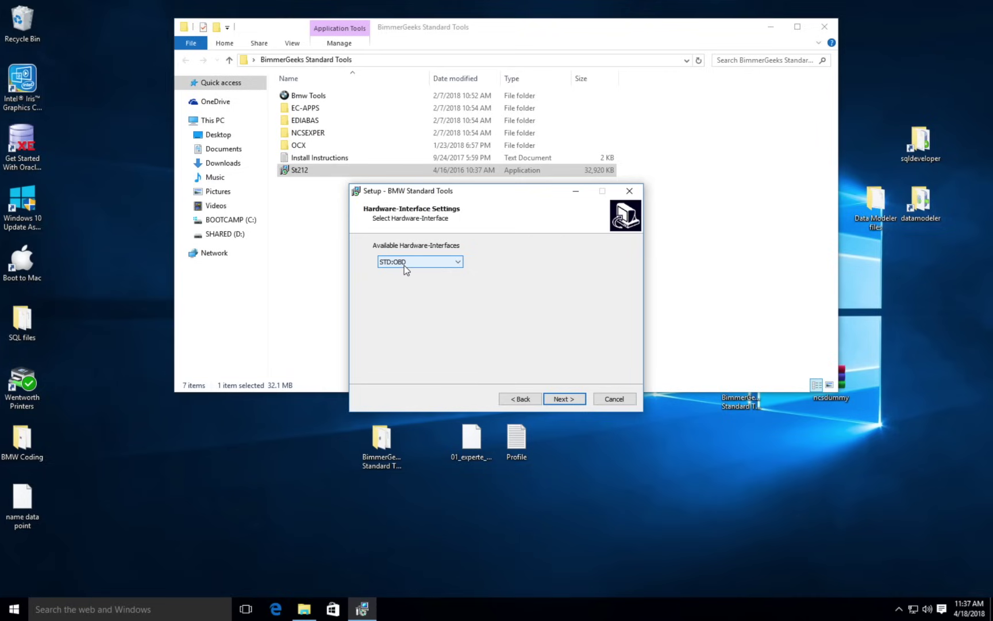
left_click(557, 399)
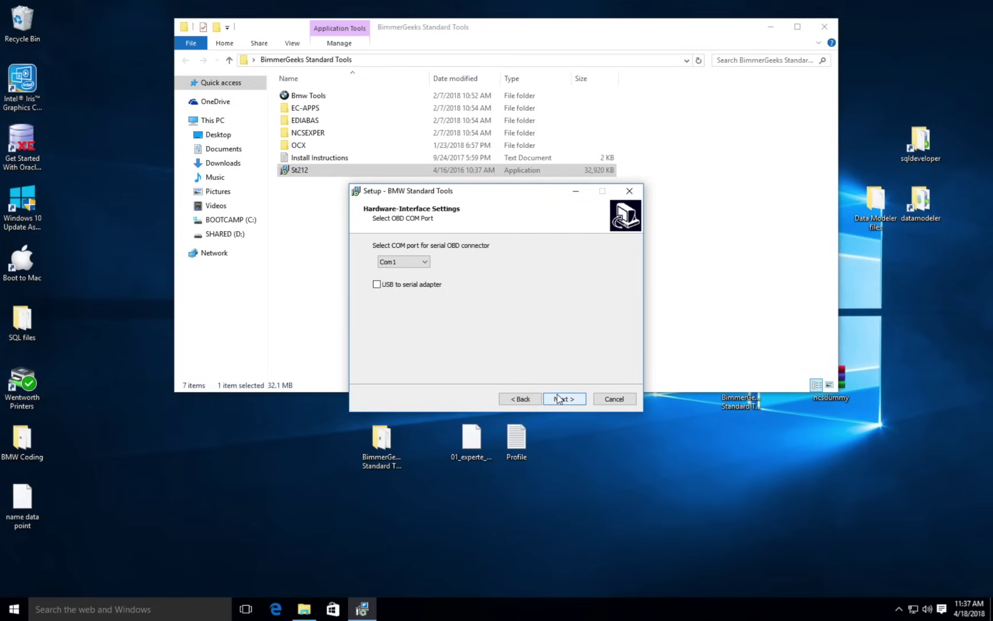
Install BMW Standard Tools with the OBD connector on Com1 and finish setup without restarting the computer.
left_click(561, 399)
left_click(562, 398)
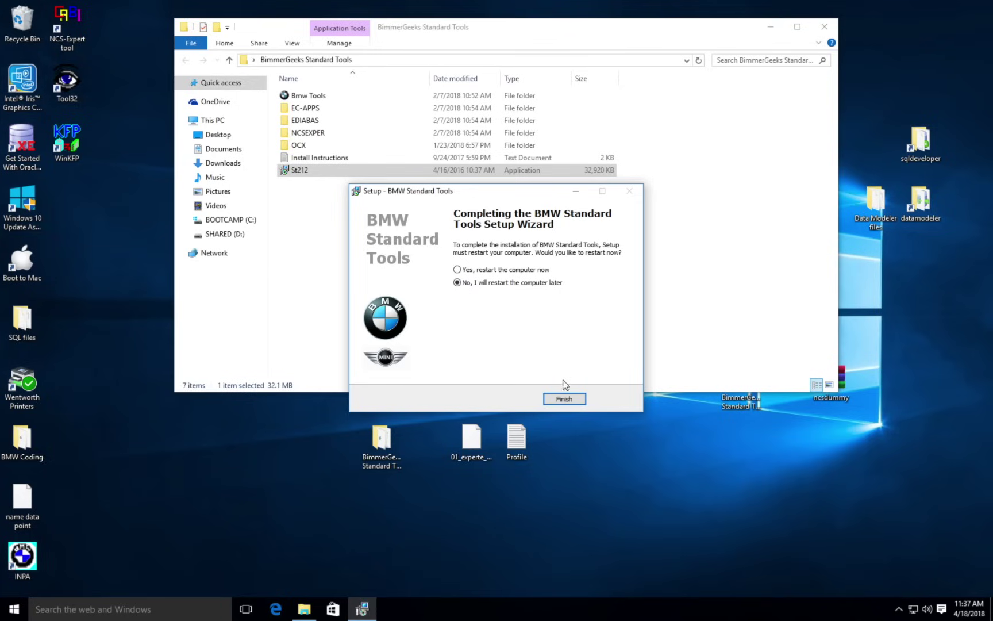
left_click(564, 399)
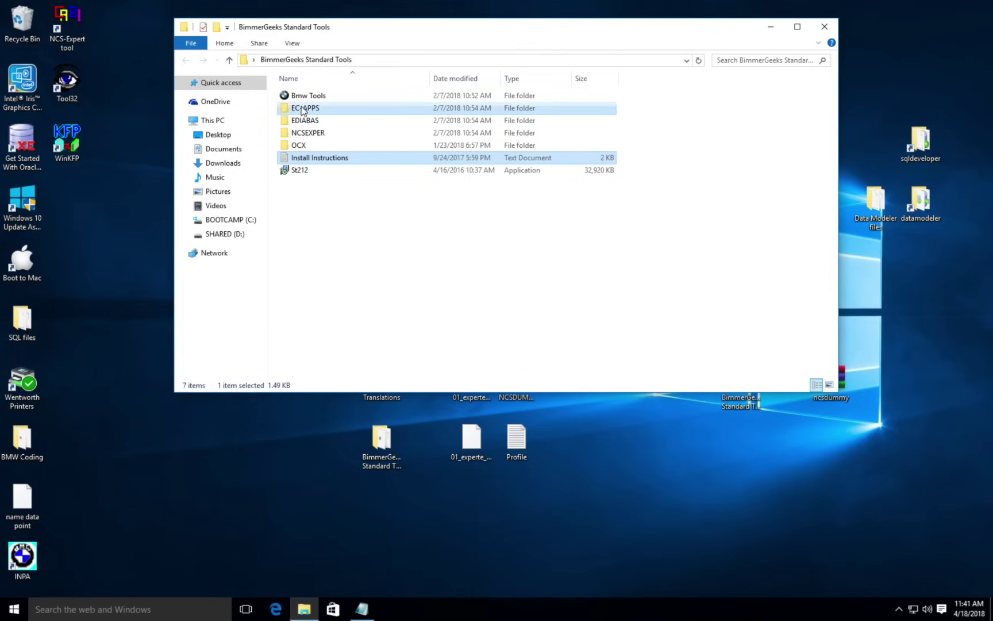
Copy the EC-APPS, EDIABAS and NCSEXPER folders from the BimmerGeeks Standard Tools folder.
left_click(281, 110)
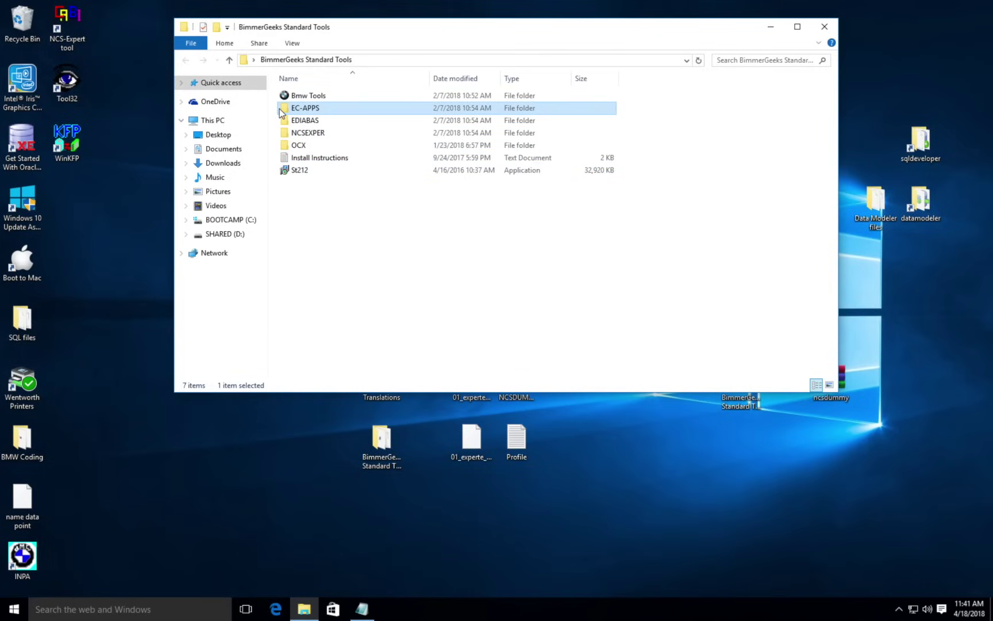
key("shift+Down")
key("shift+Down")
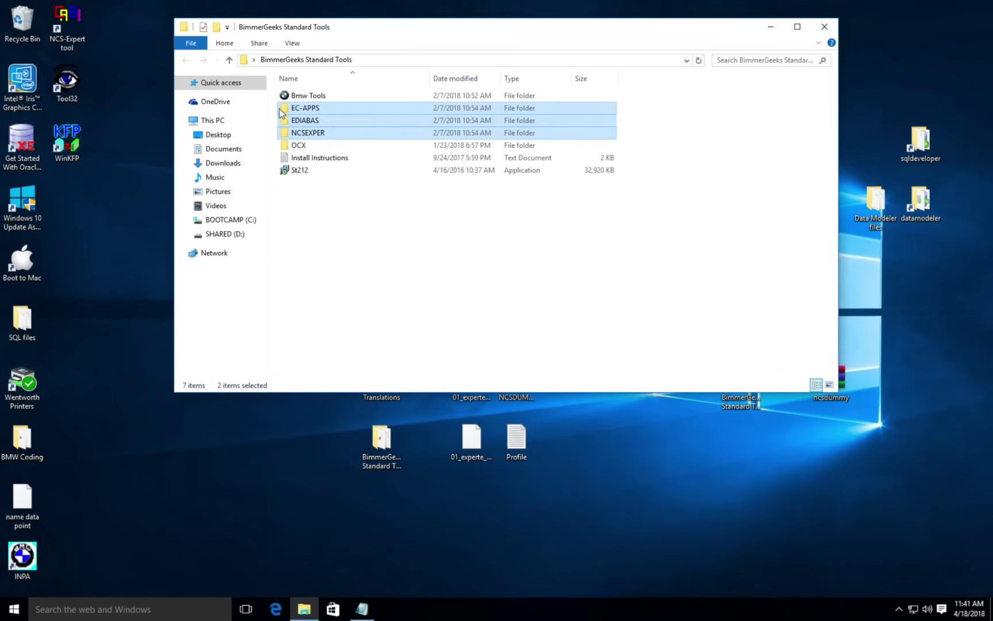
right_click(305, 116)
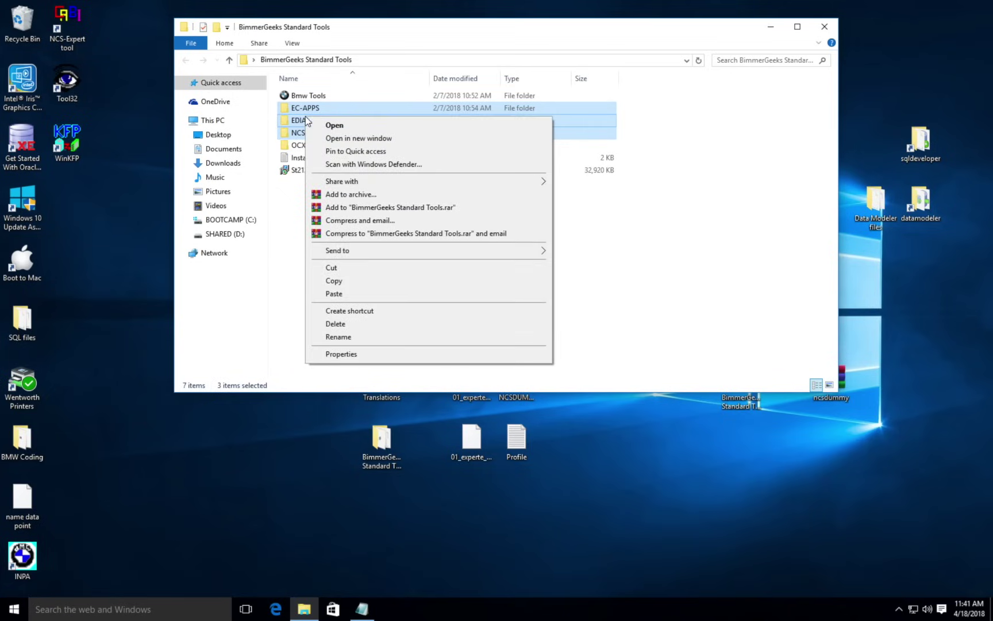
left_click(400, 283)
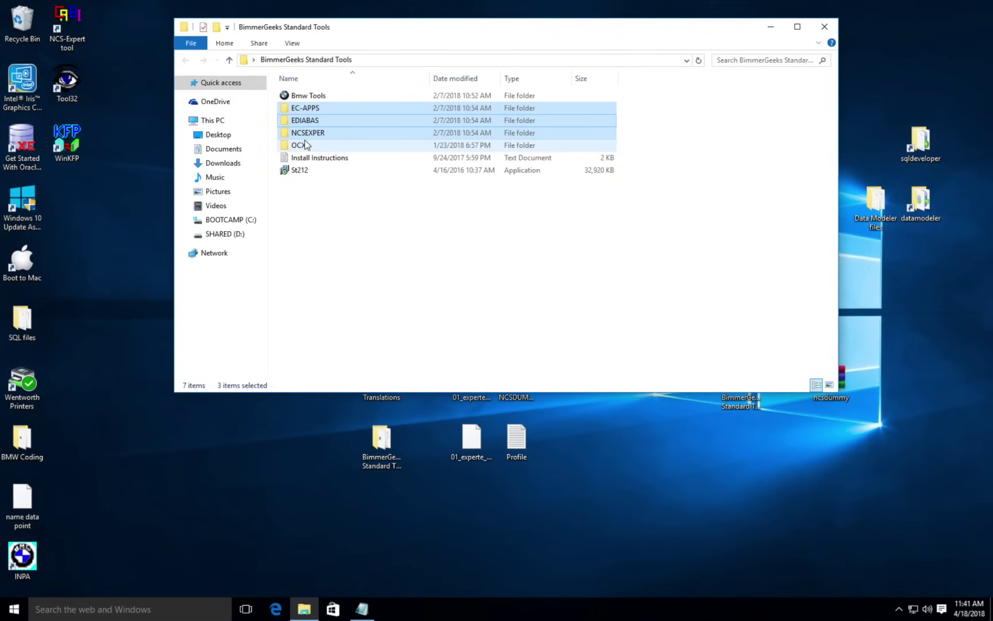
Delete the installed NCSEXPER, EDIABAS and EC-APPS folders from the root of the BOOTCAMP (C:) drive.
left_click(231, 220)
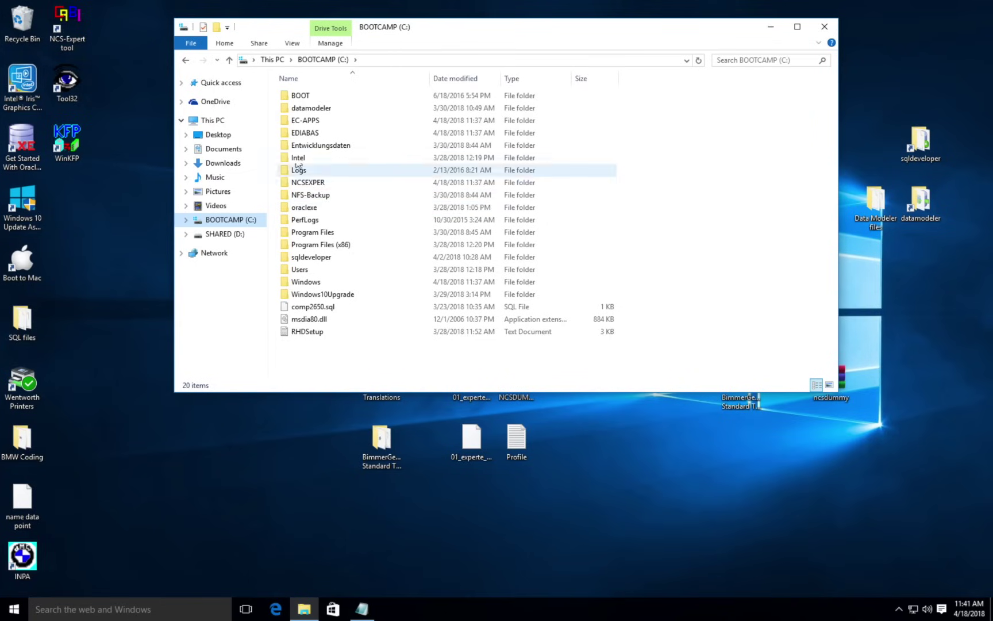
left_click(328, 184)
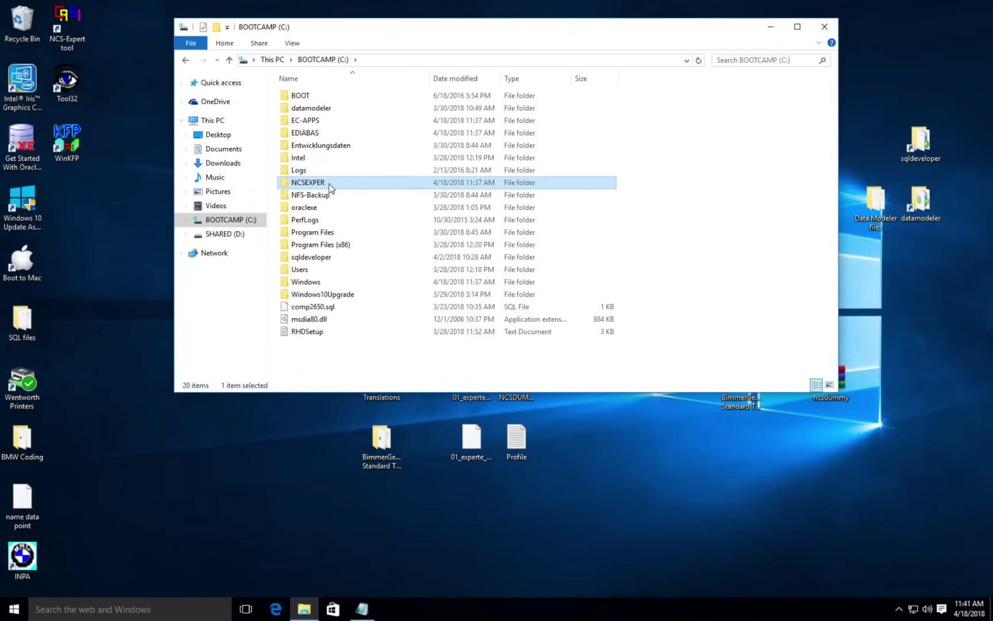
right_click(328, 183)
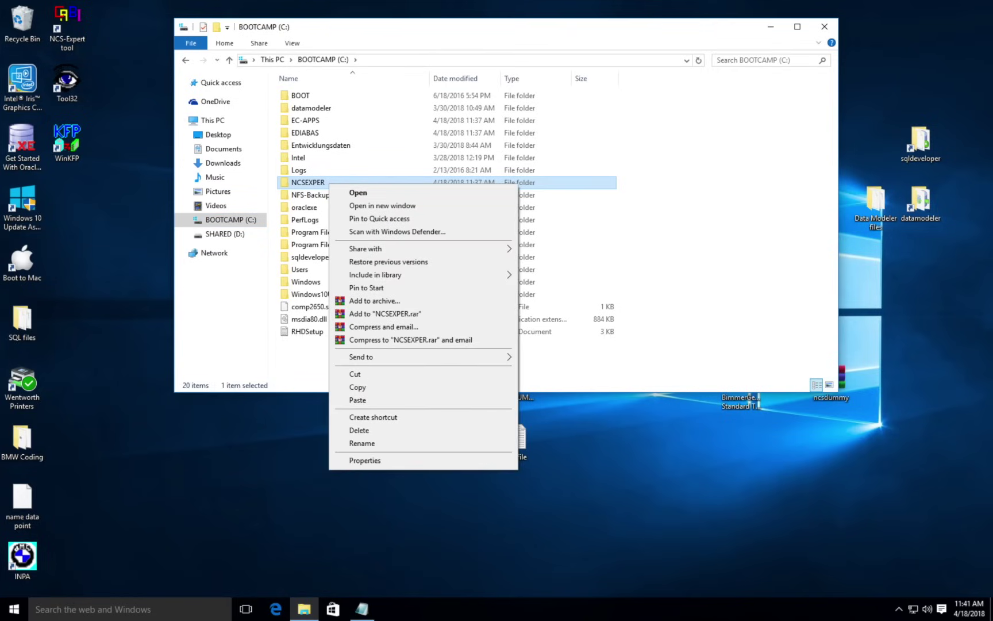
left_click(368, 431)
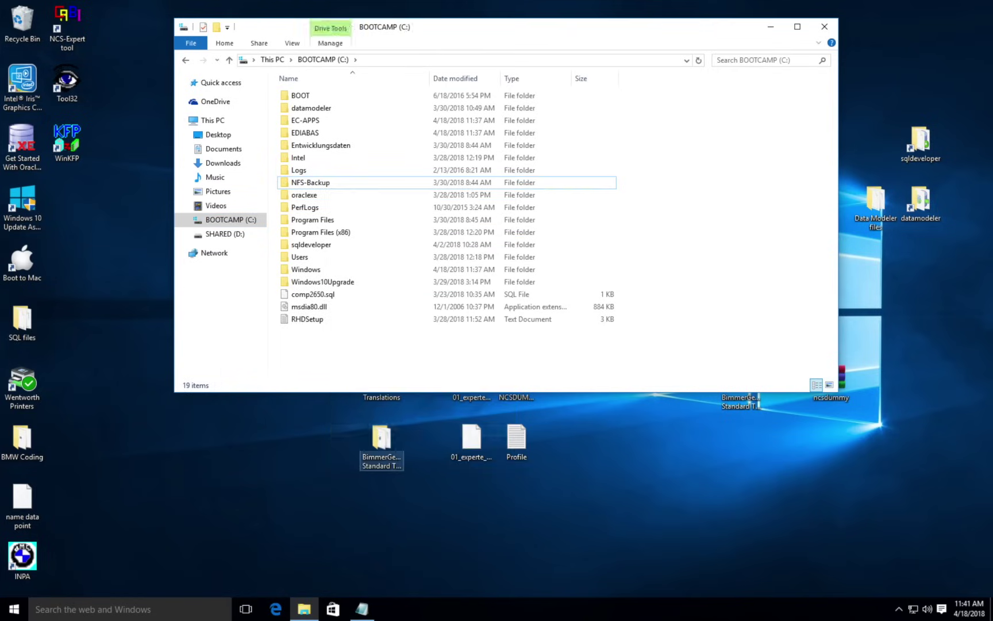
left_click(313, 130)
right_click(313, 130)
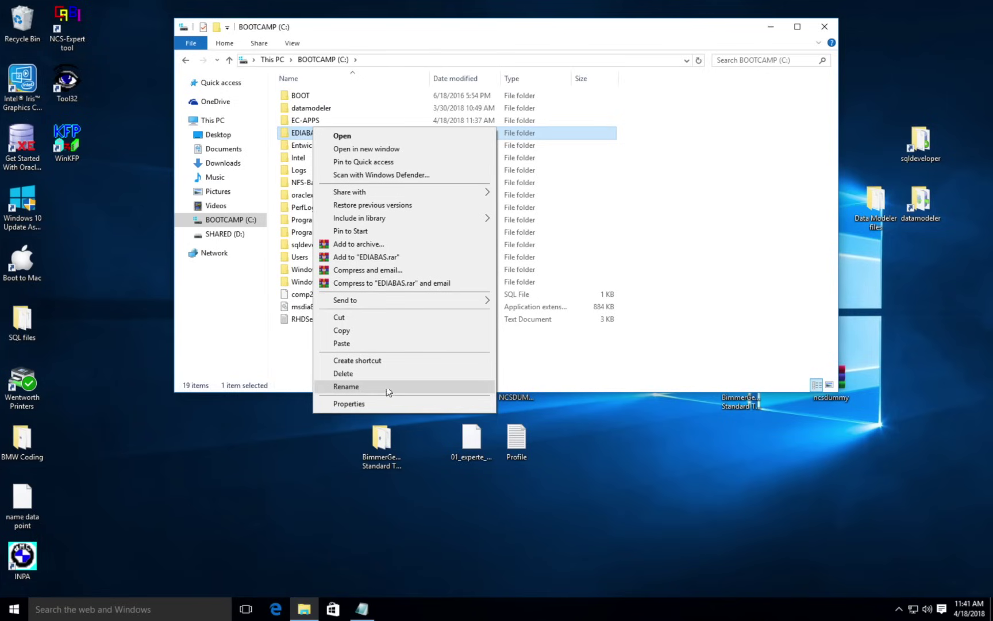
left_click(387, 378)
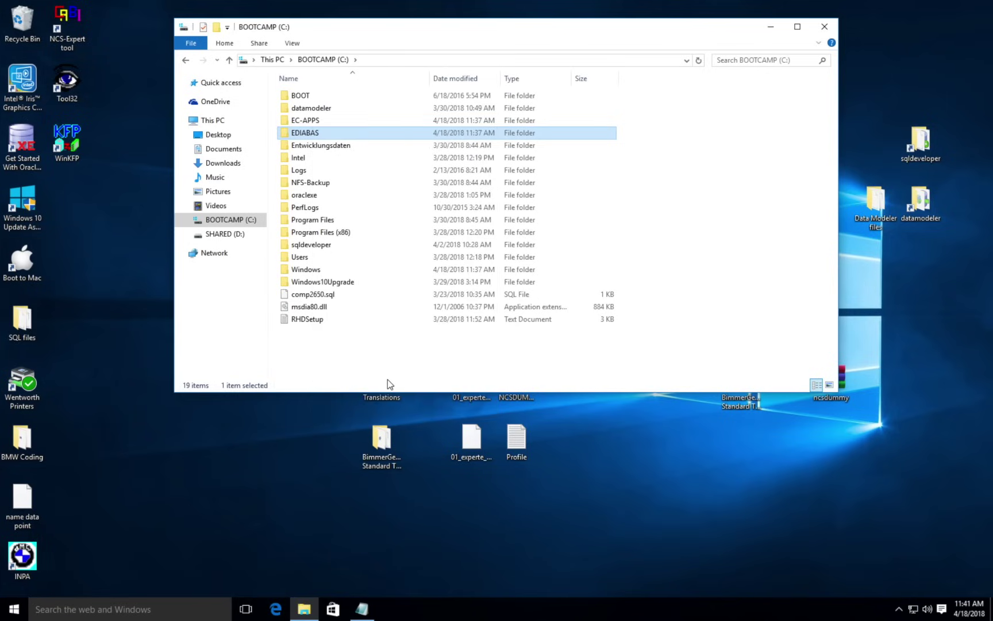
left_click(328, 120)
right_click(328, 120)
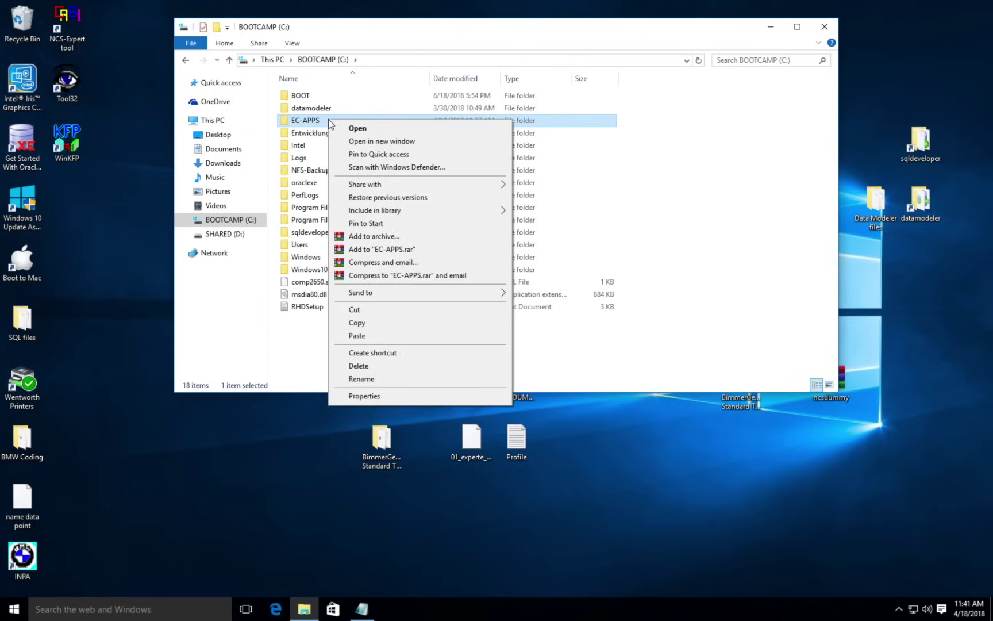
left_click(396, 369)
Paste the copied EC-APPS, EDIABAS and NCSEXPER folders into the root of the C: drive.
right_click(395, 365)
mouse_move(423, 406)
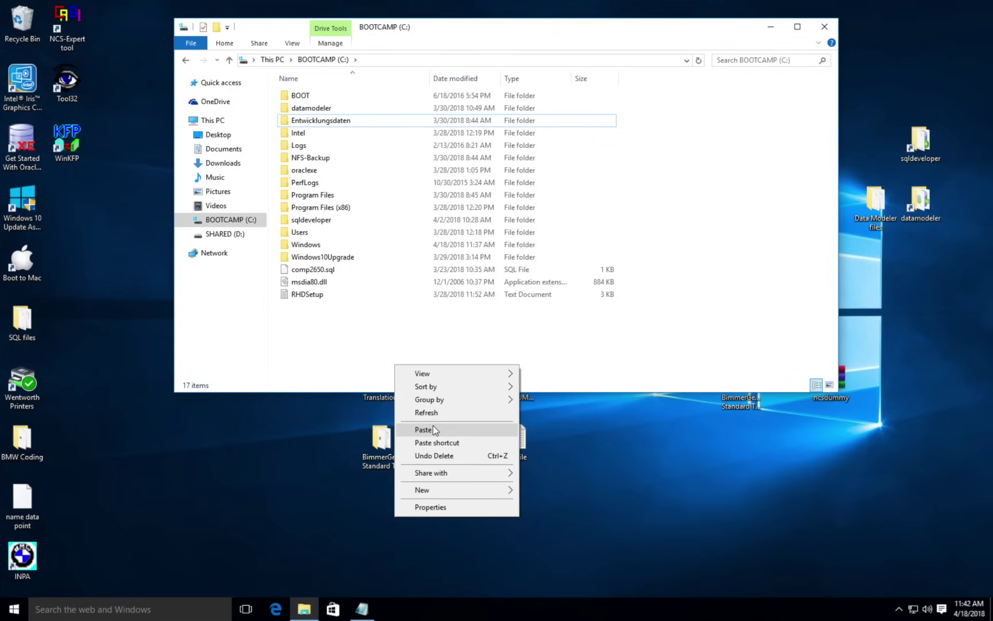
left_click(433, 428)
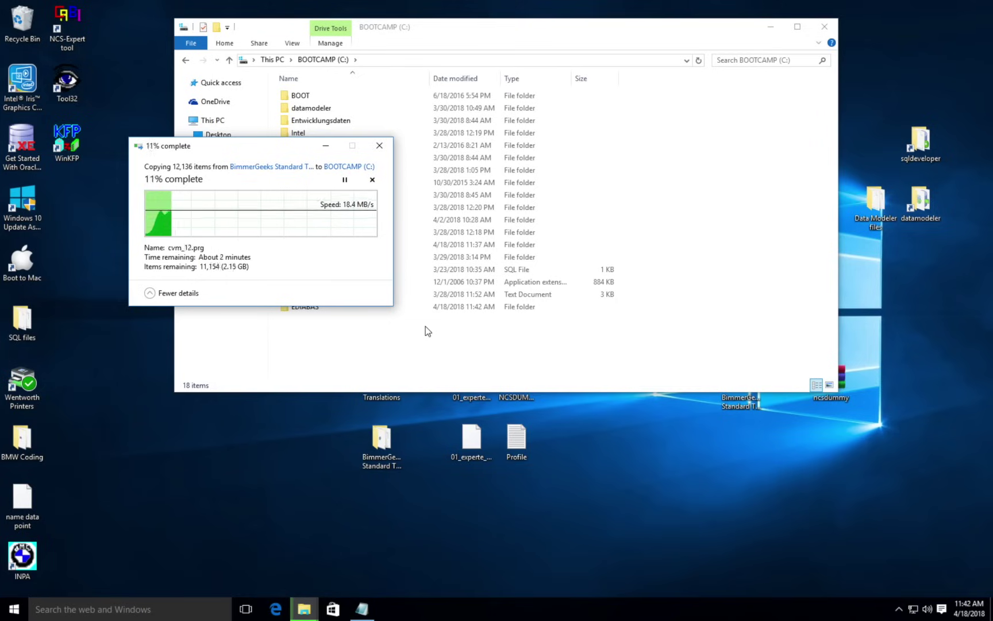
Copy comdlg32.ocx, MSCOMCTL.OCX and msflxgrd.ocx from the OCX folder of BimmerGeeks Standard Tools and close the window.
double_click(22, 440)
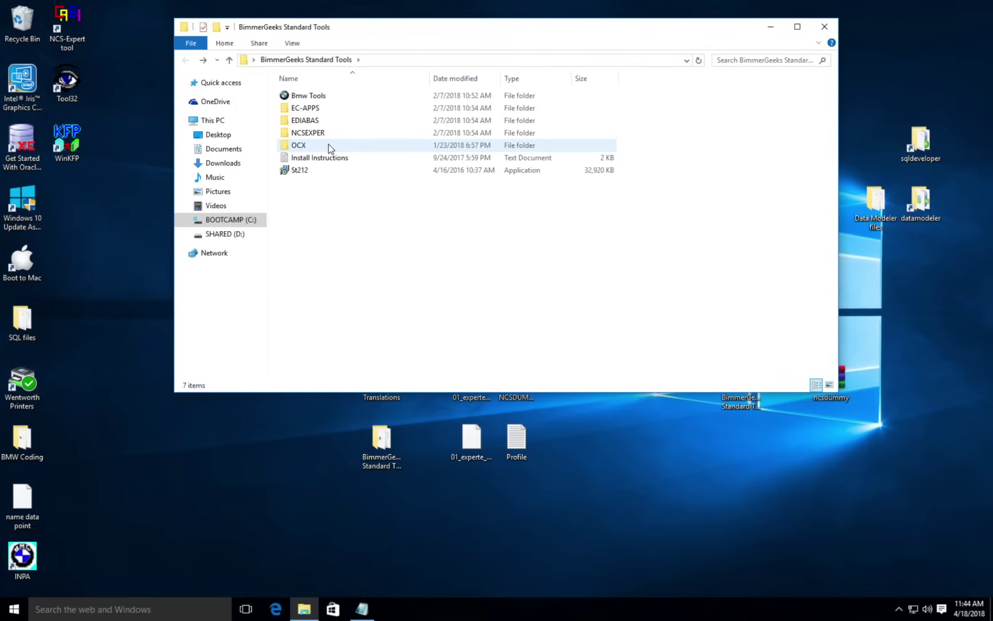
mouse_move(328, 146)
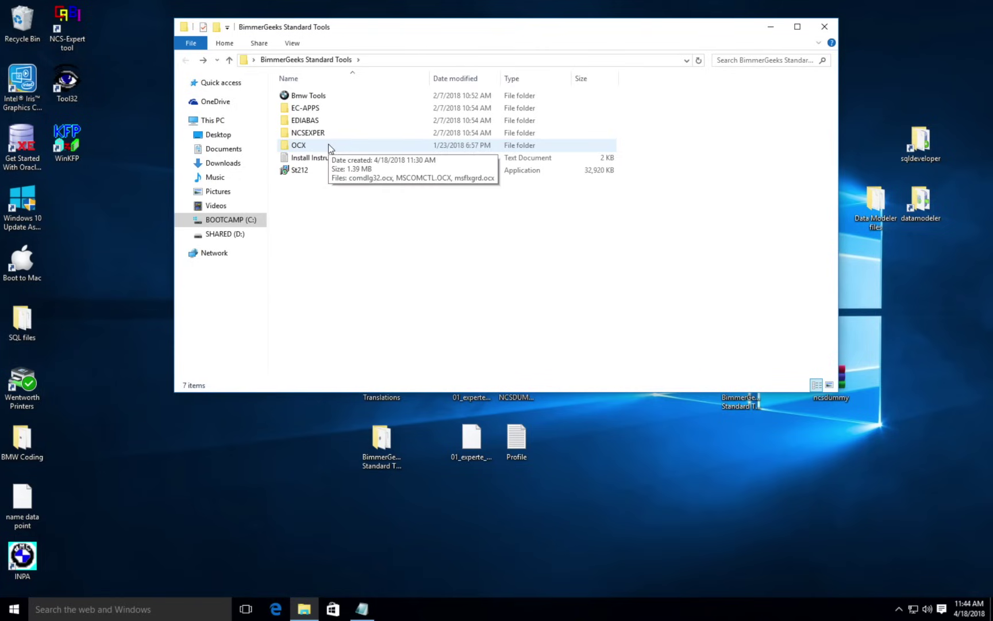
double_click(328, 145)
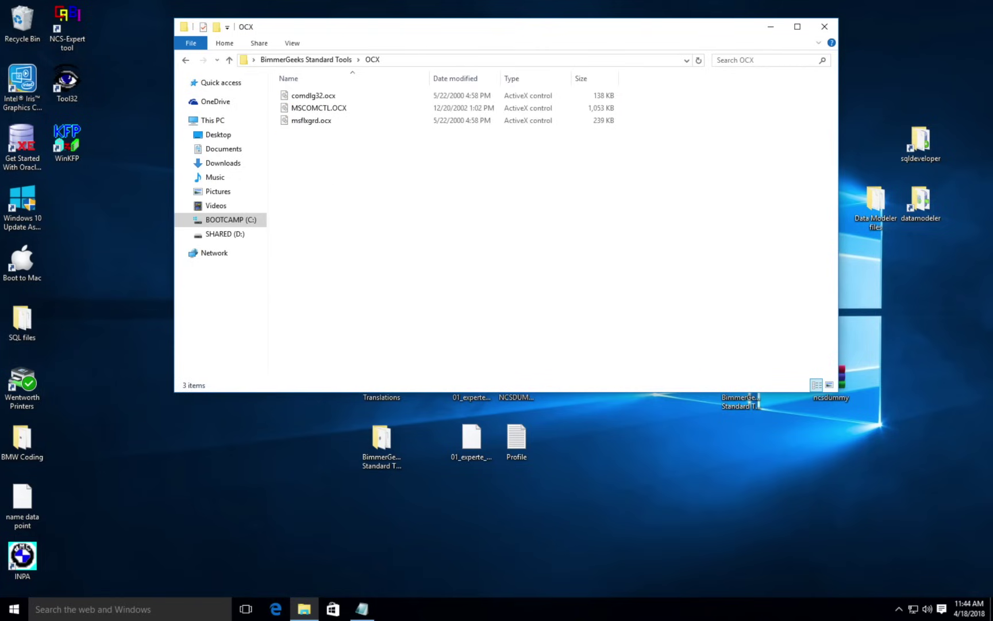
left_click_drag(318, 258, 305, 88)
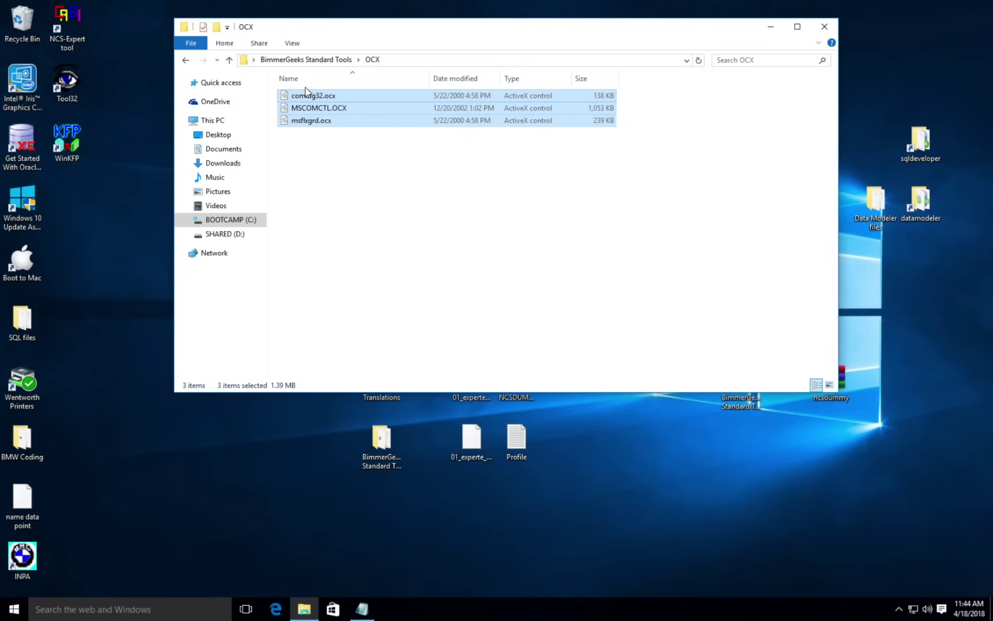
right_click(305, 88)
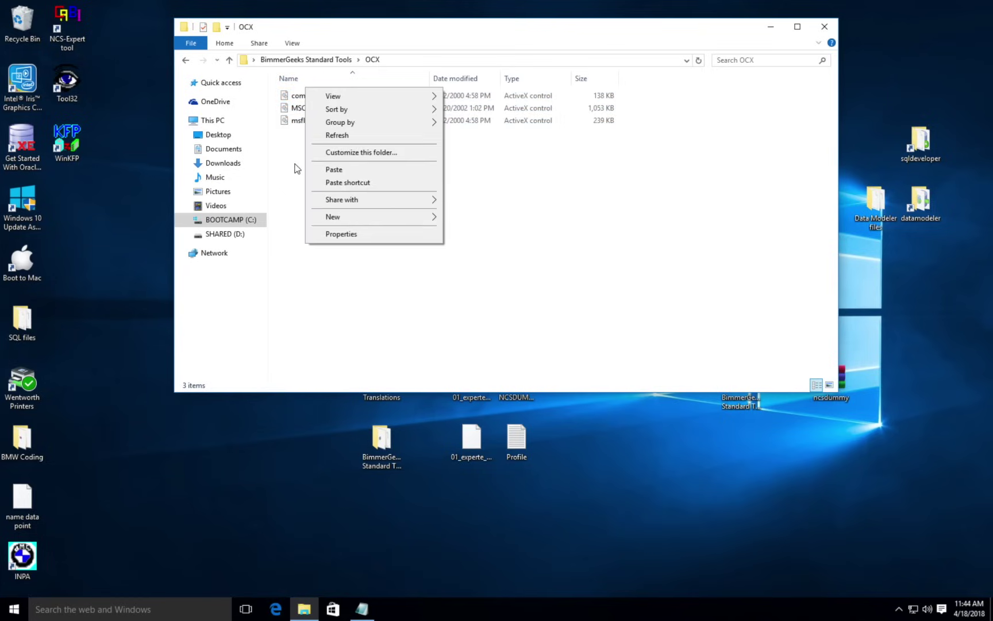
left_click(295, 169)
left_click_drag(298, 157, 297, 95)
right_click(298, 95)
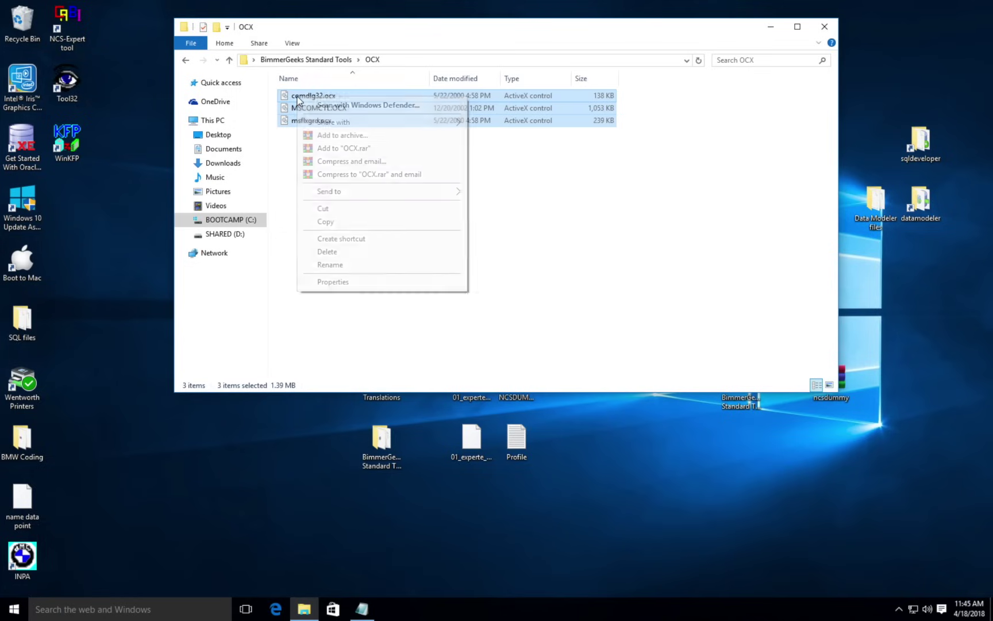
left_click(353, 221)
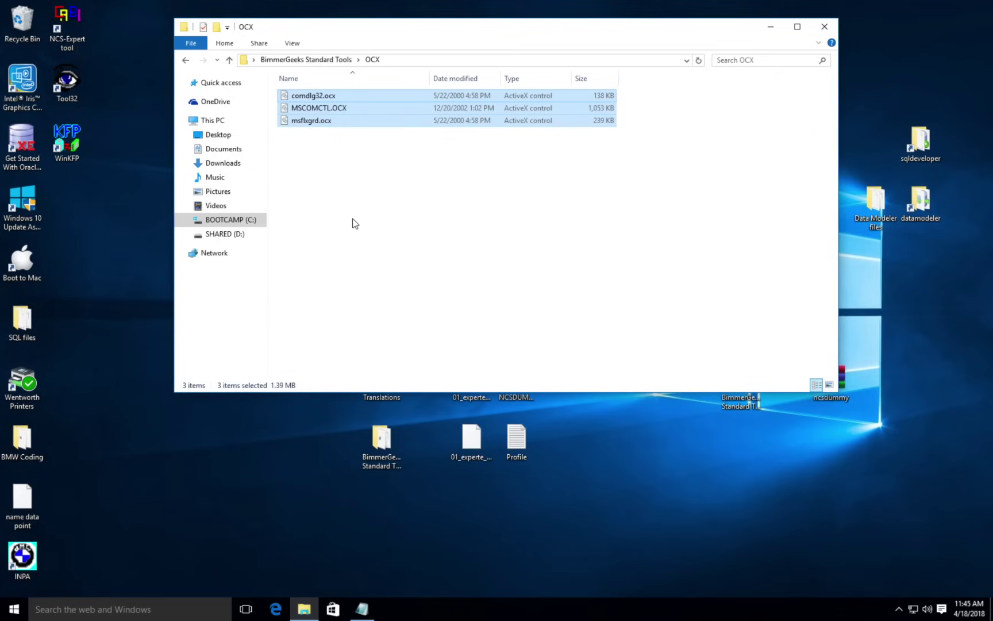
left_click(824, 26)
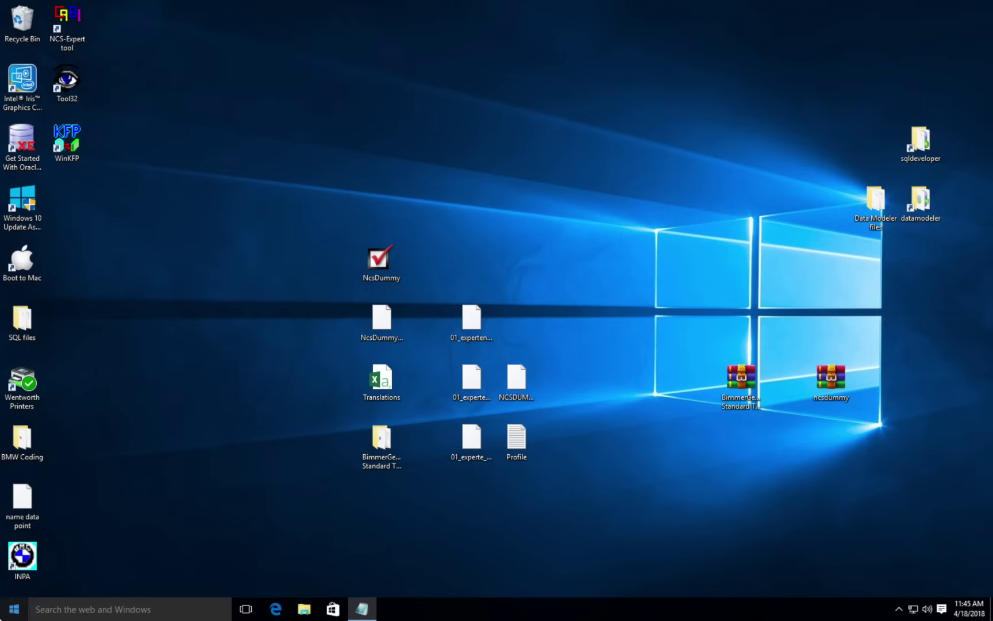
Open the SysWOW64 folder inside the Windows folder on the C: drive in a new File Explorer window.
left_click(13, 608)
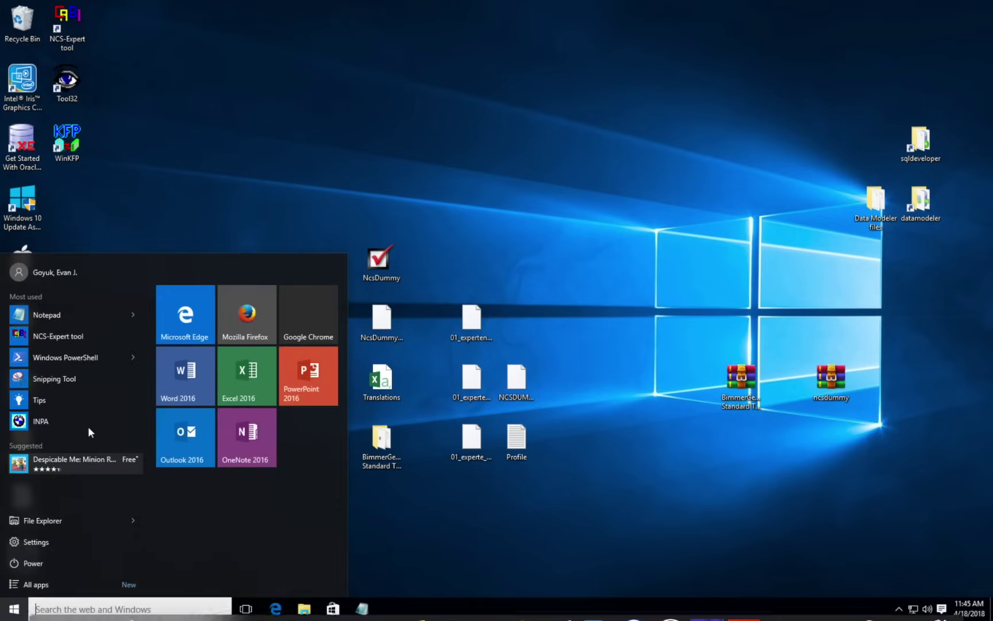
left_click(47, 520)
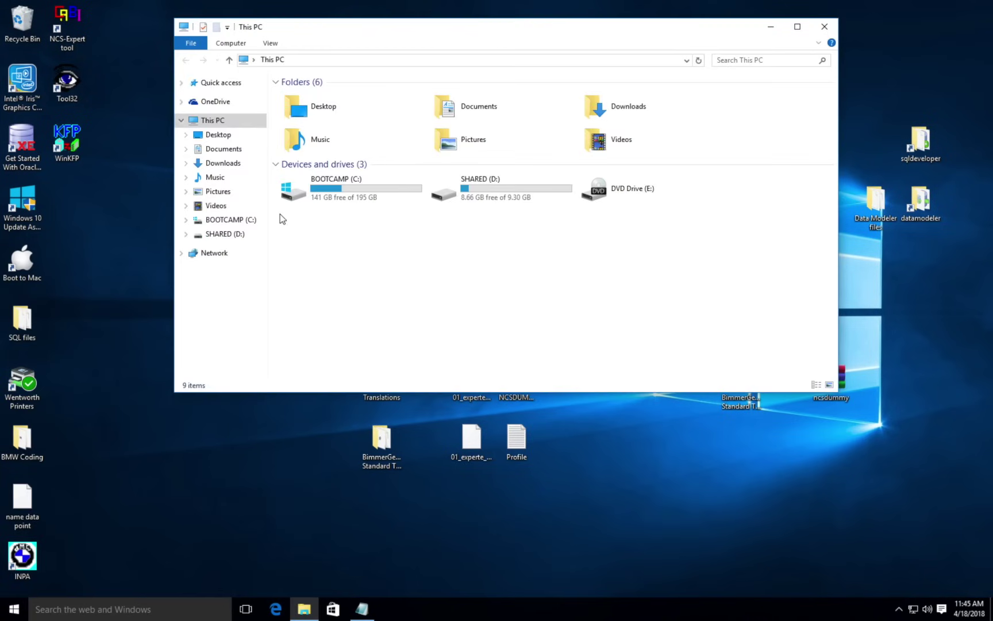
double_click(334, 193)
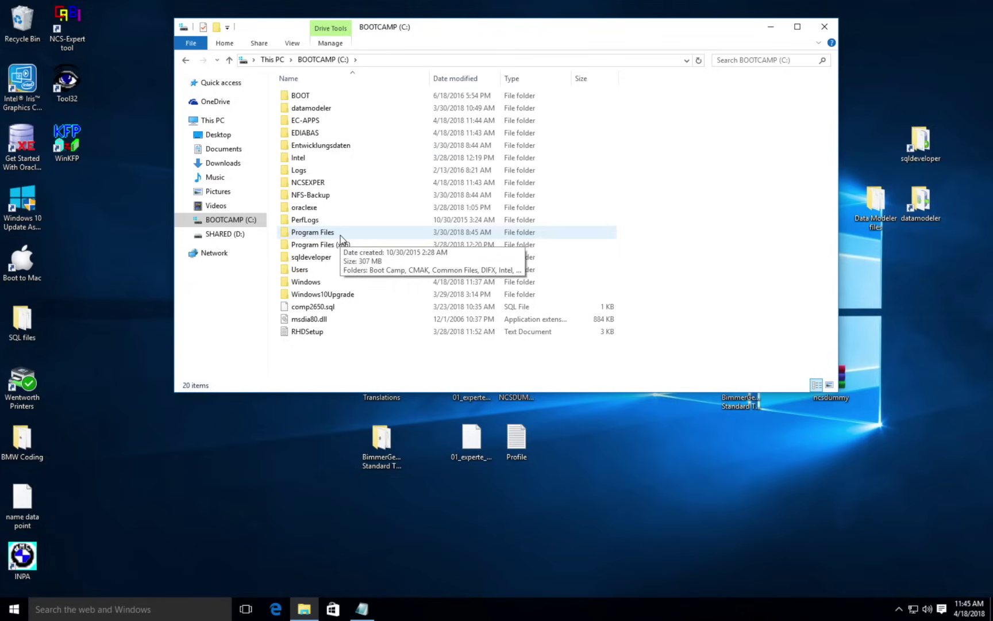
double_click(329, 284)
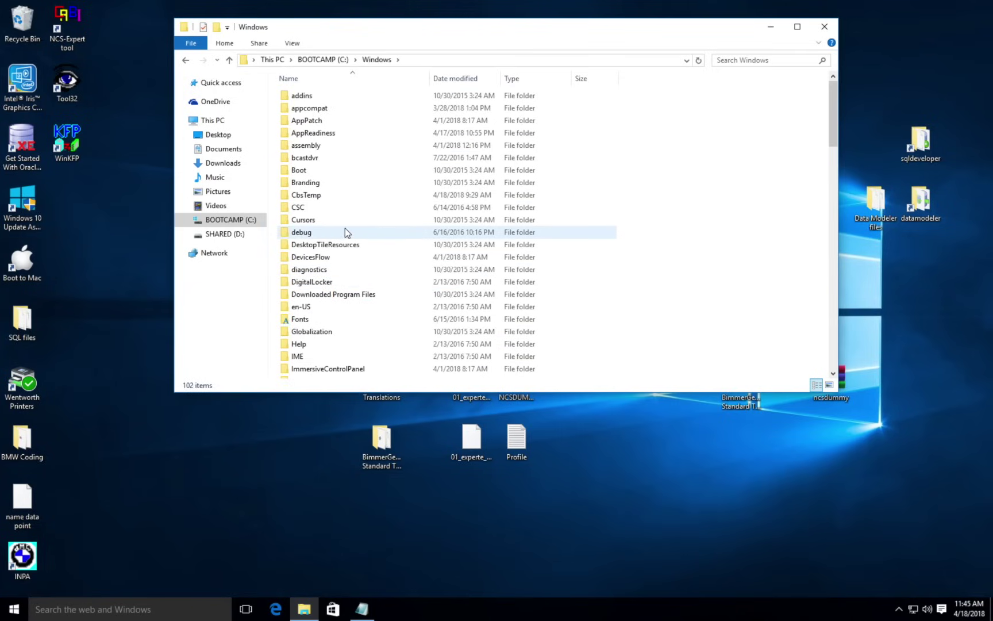
scroll(345, 229, "down", 1)
scroll(344, 228, "down", 12)
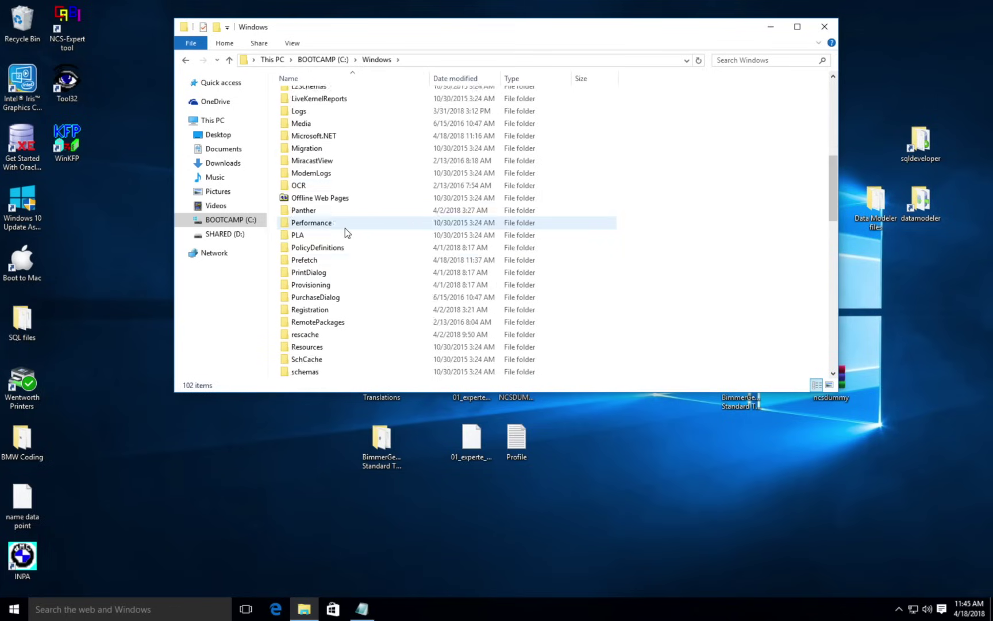
scroll(344, 228, "down", 2)
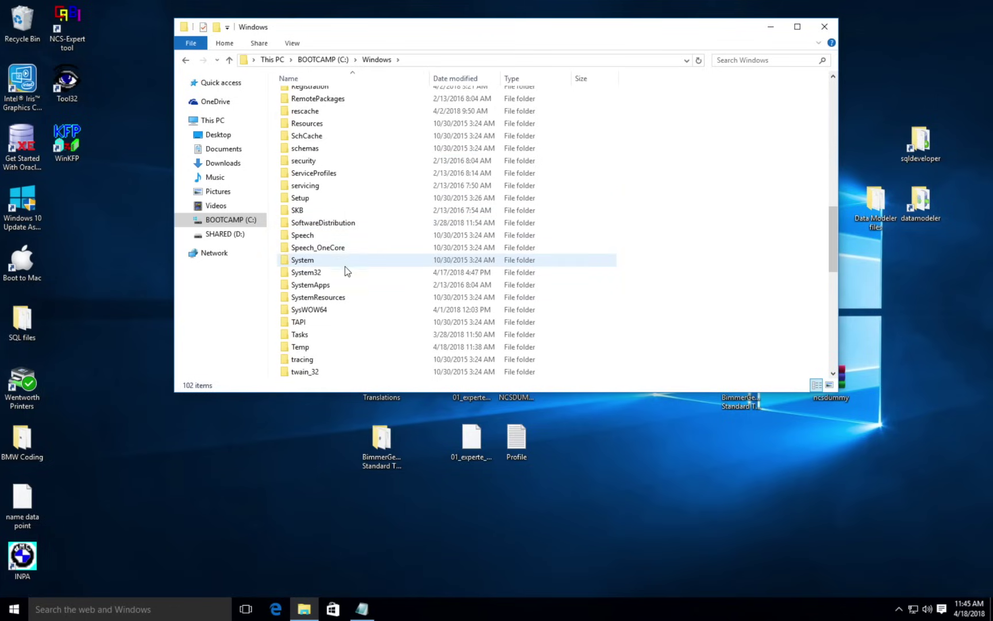
scroll(345, 271, "down", 3)
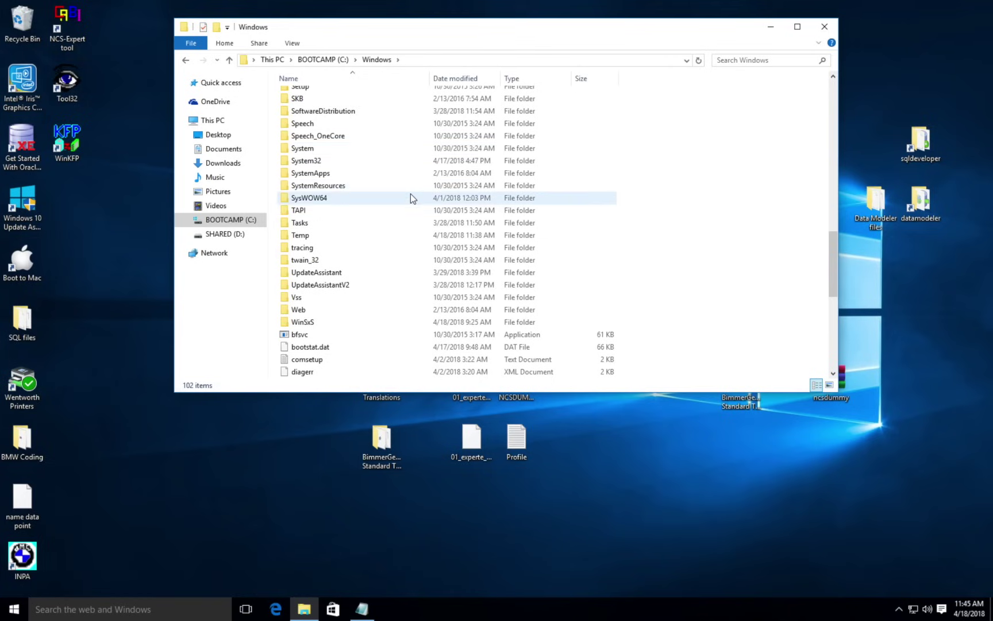
scroll(410, 195, "up", 1)
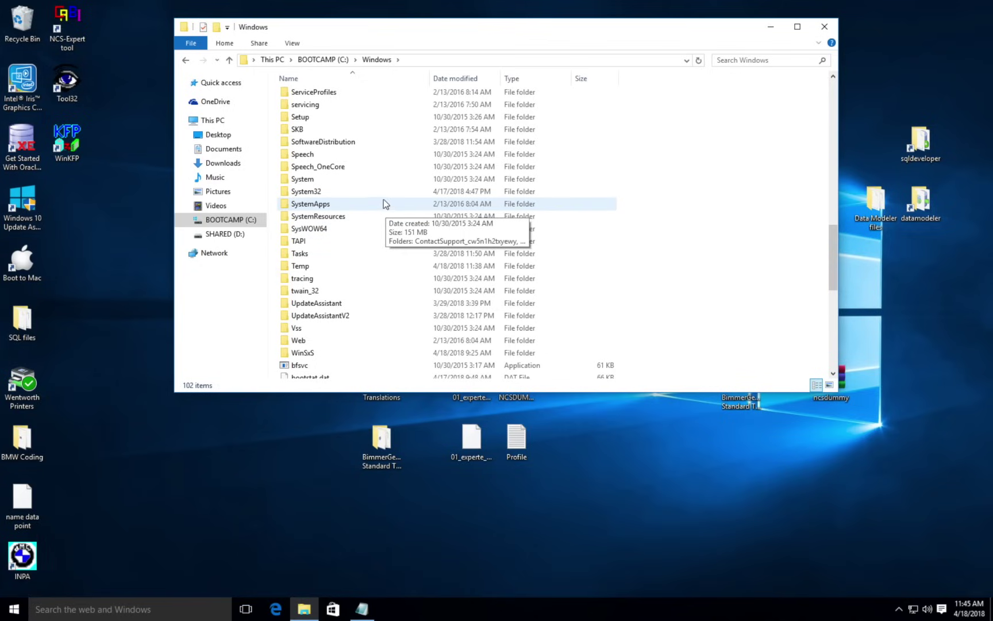
mouse_move(383, 197)
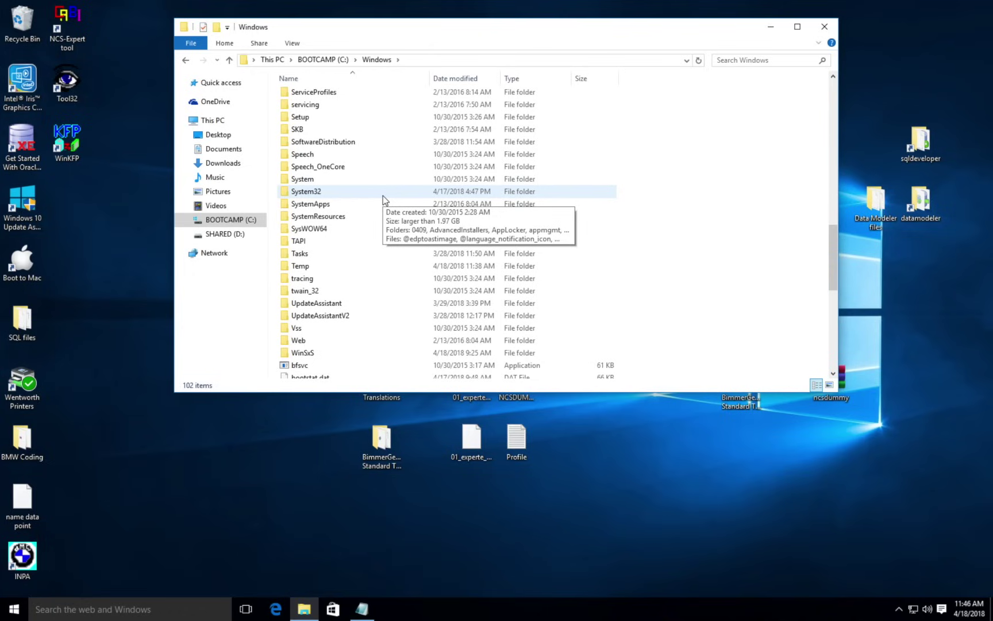
double_click(341, 229)
Paste the three OCX files into SysWOW64, replacing the existing files with administrator permission for all items, and close the window.
scroll(460, 285, "down", 15)
right_click(654, 274)
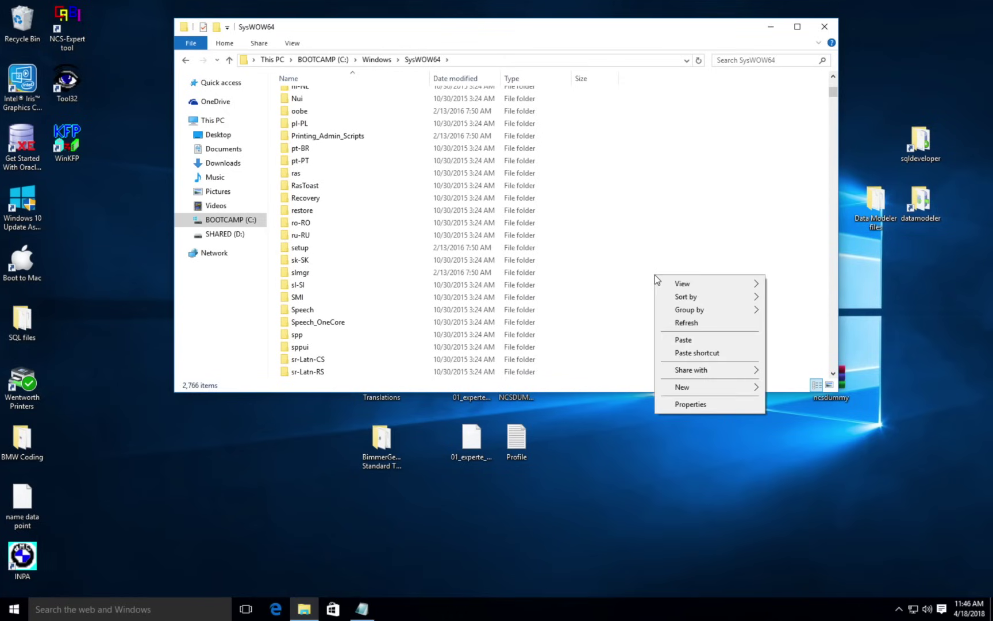
left_click(704, 340)
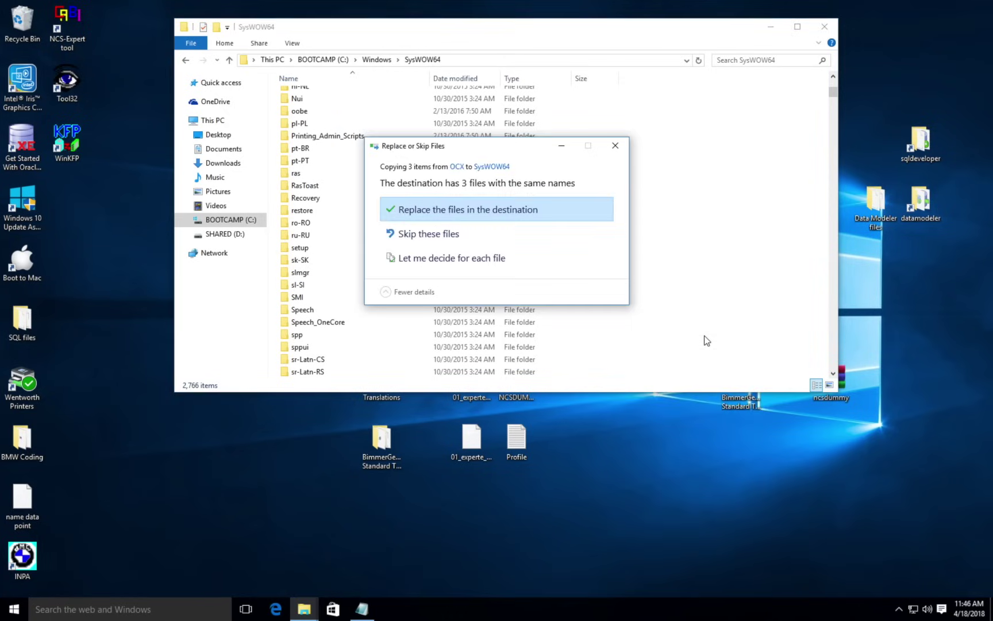
left_click(482, 220)
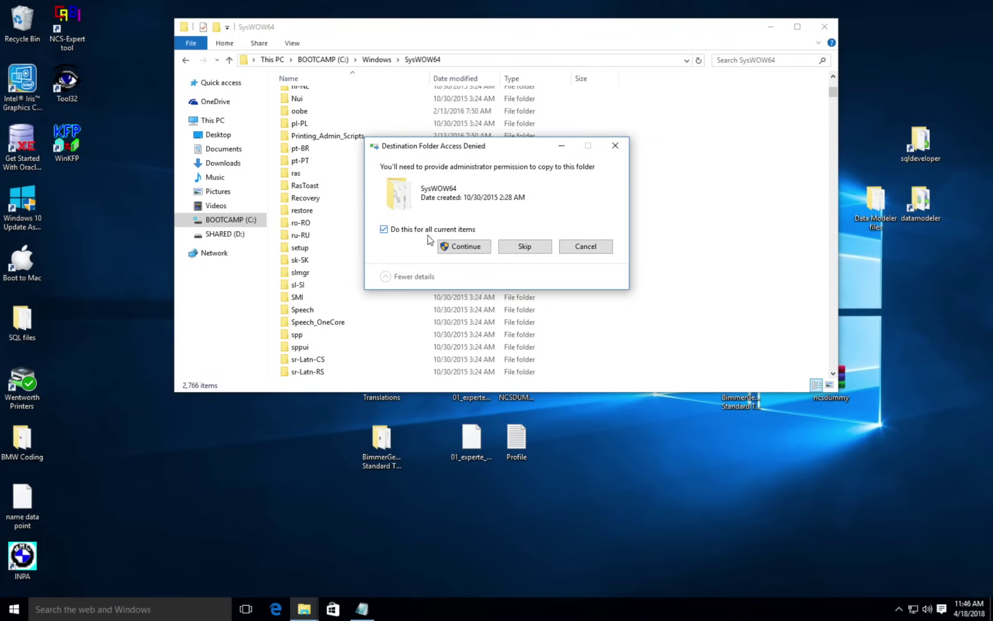
left_click(465, 246)
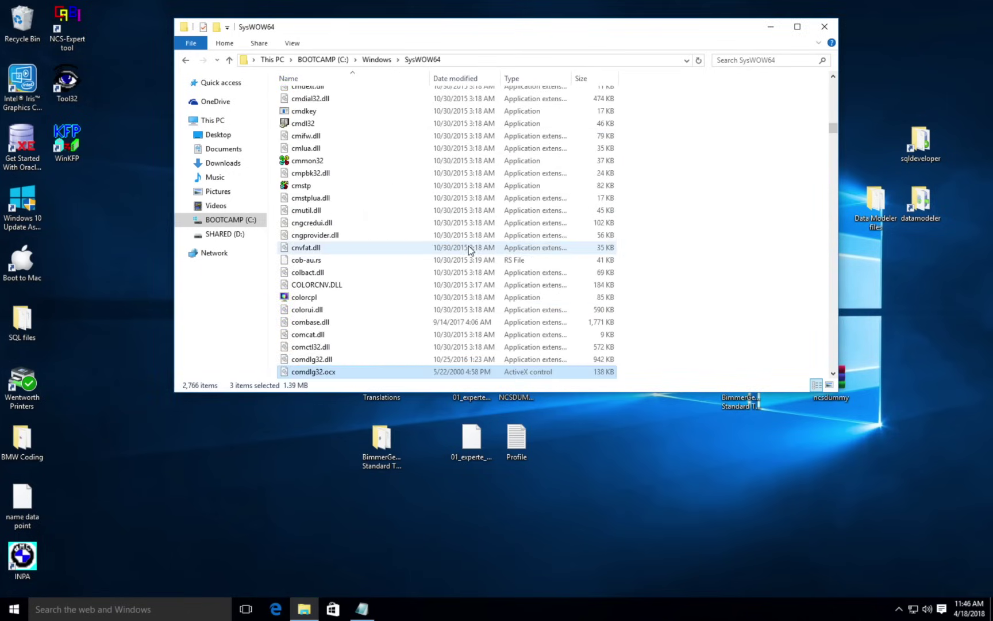
left_click(825, 27)
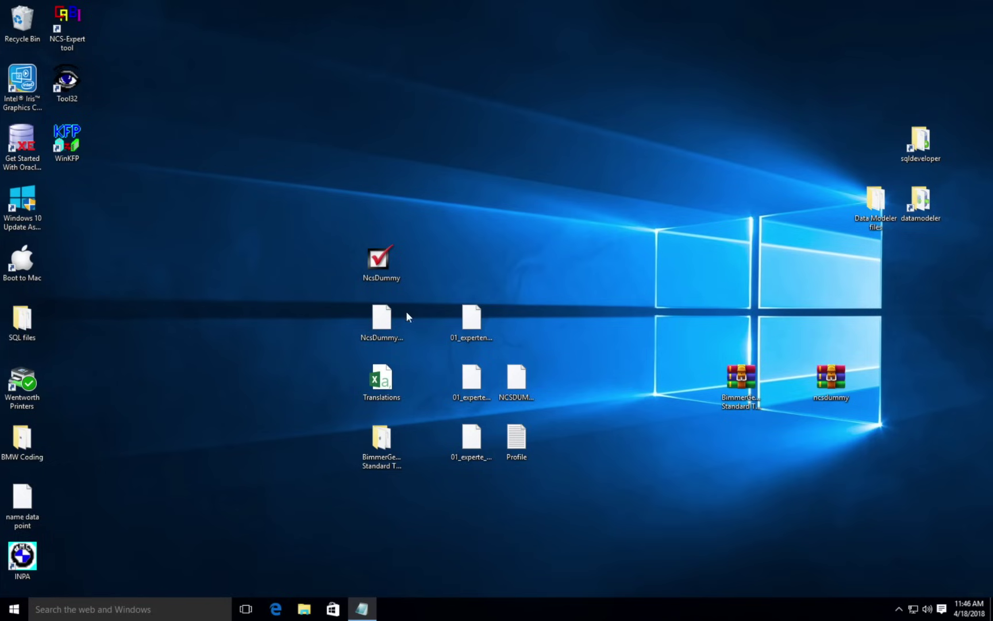
Open the Install Instructions text file from the BimmerGeeks Standard Tools folder on the desktop.
double_click(377, 438)
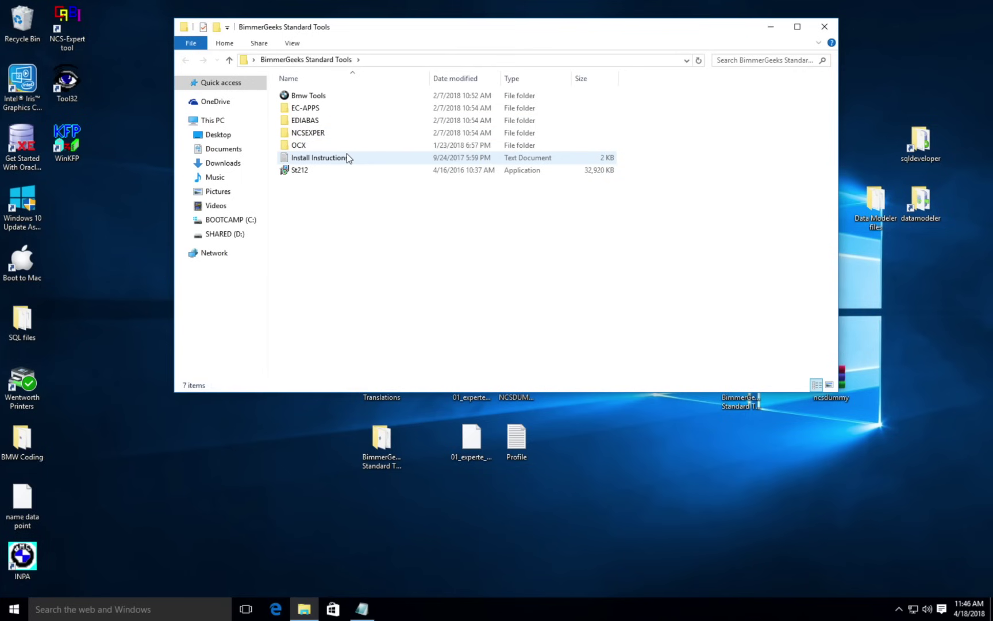
double_click(347, 156)
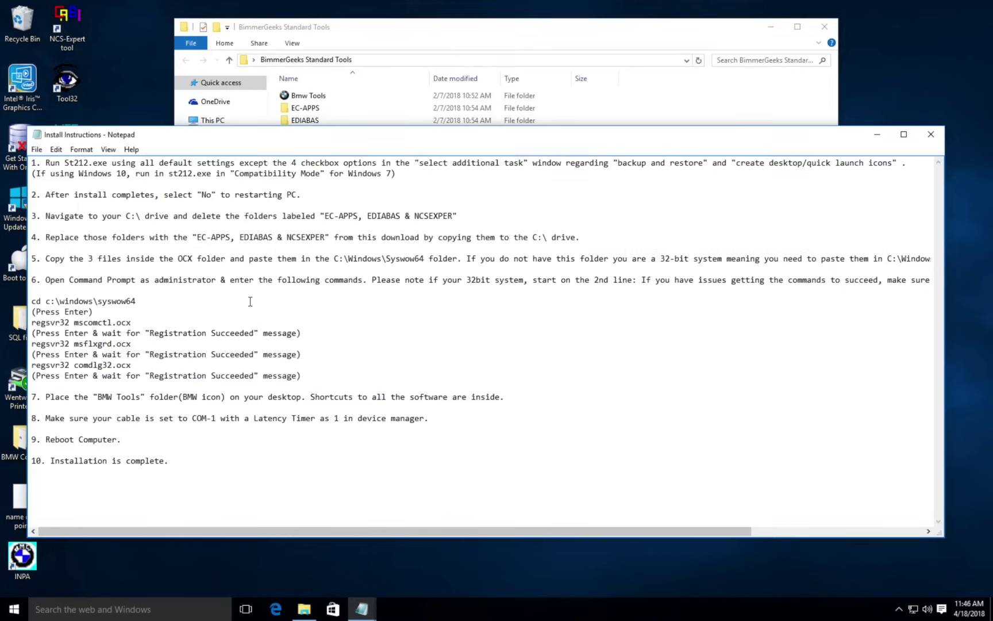
Run Command Prompt from the Windows System programs as administrator and allow it to make changes.
mouse_move(379, 609)
key("super")
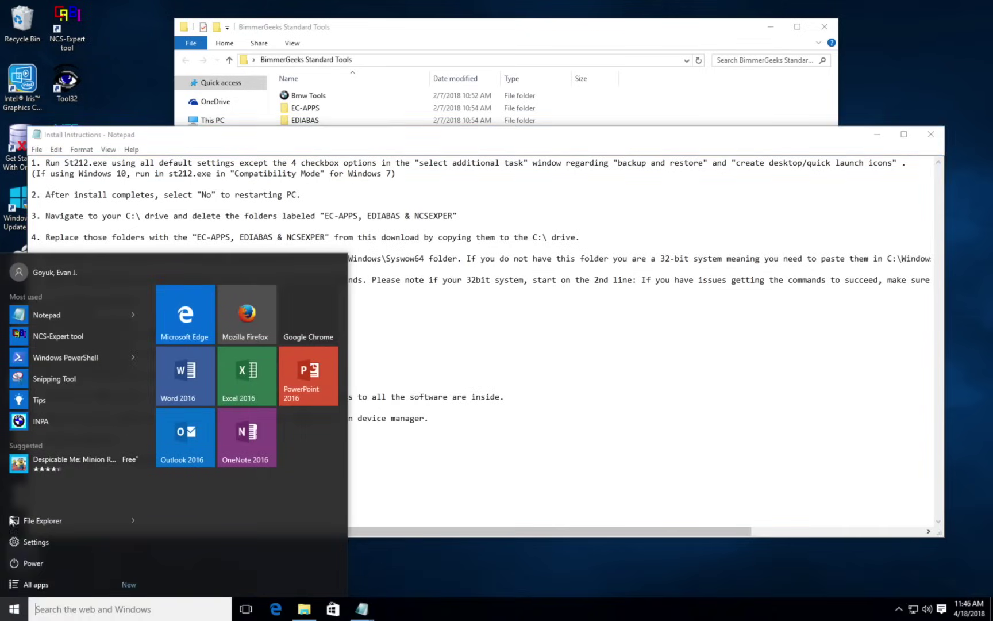
left_click(35, 582)
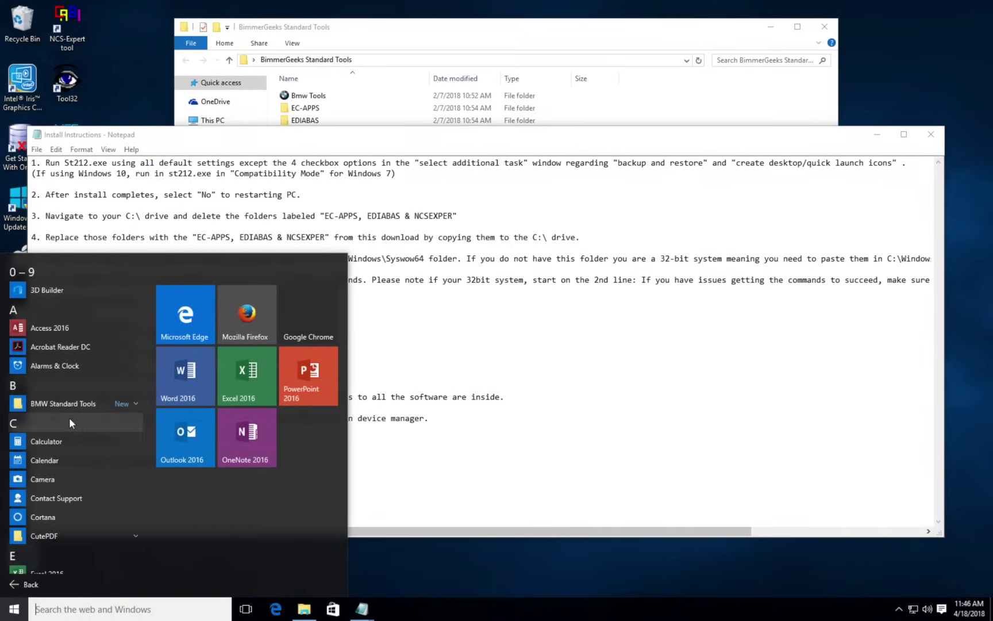
scroll(69, 417, "down", 5)
scroll(69, 417, "down", 8)
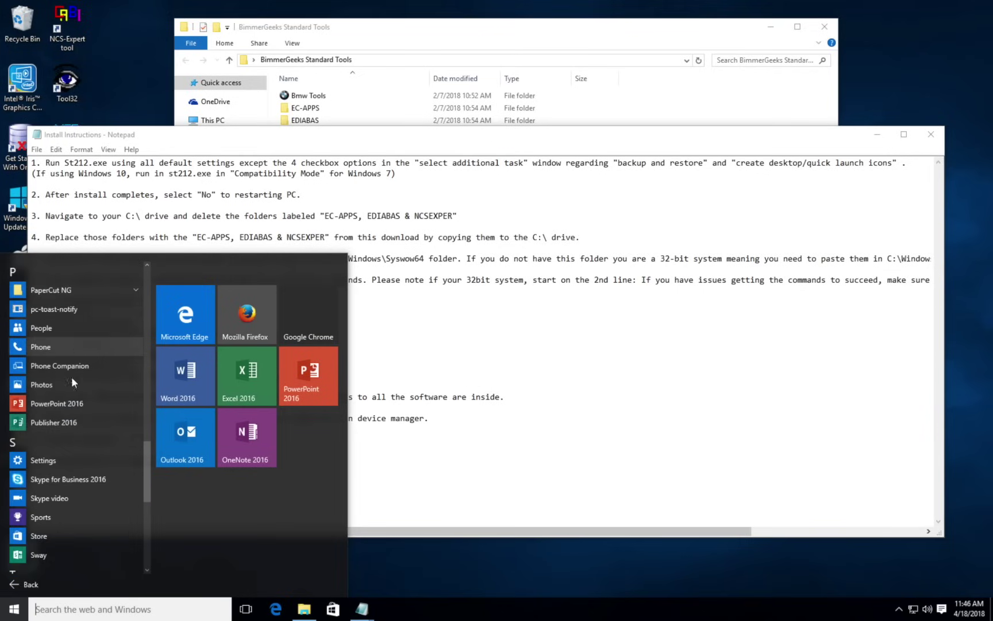
scroll(70, 444, "down", 5)
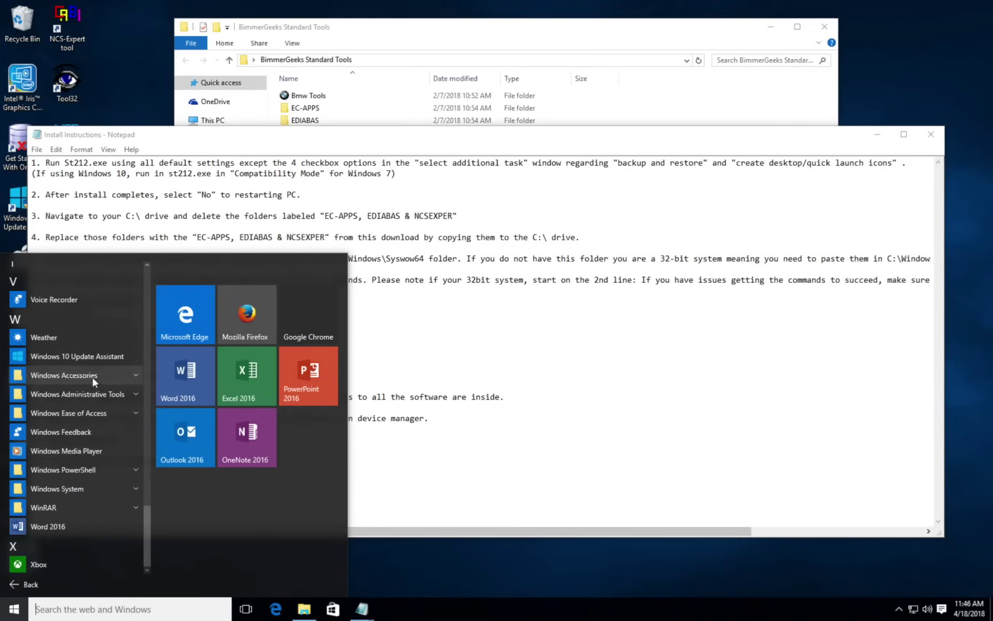
left_click(83, 488)
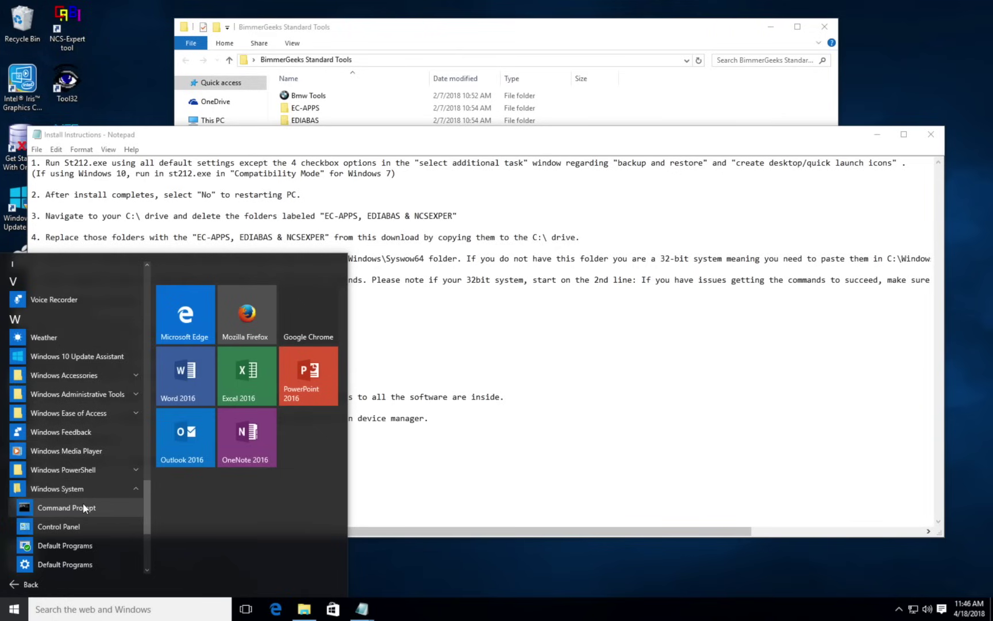
right_click(84, 507)
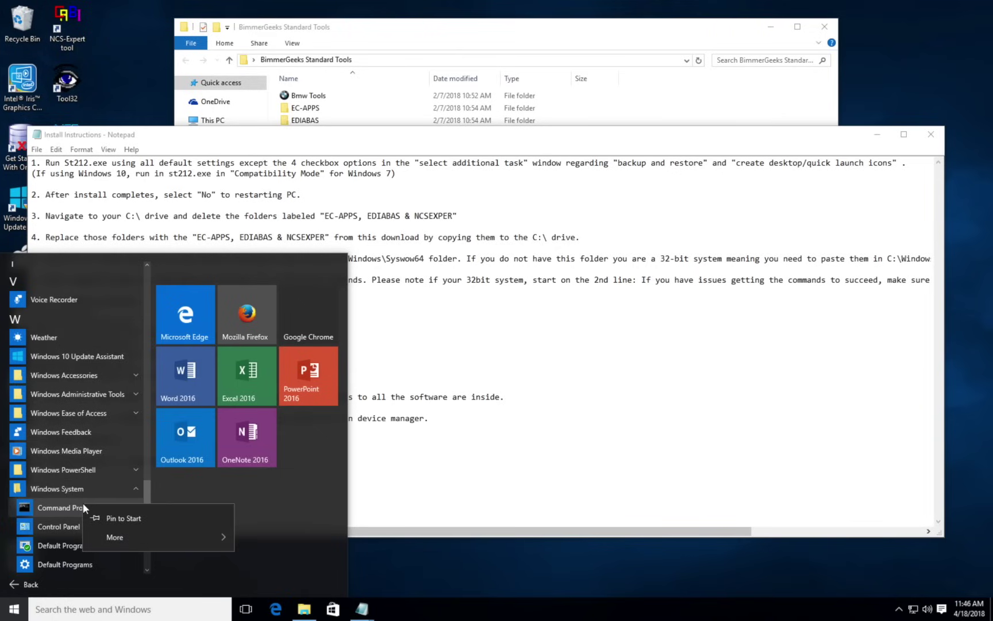
mouse_move(170, 536)
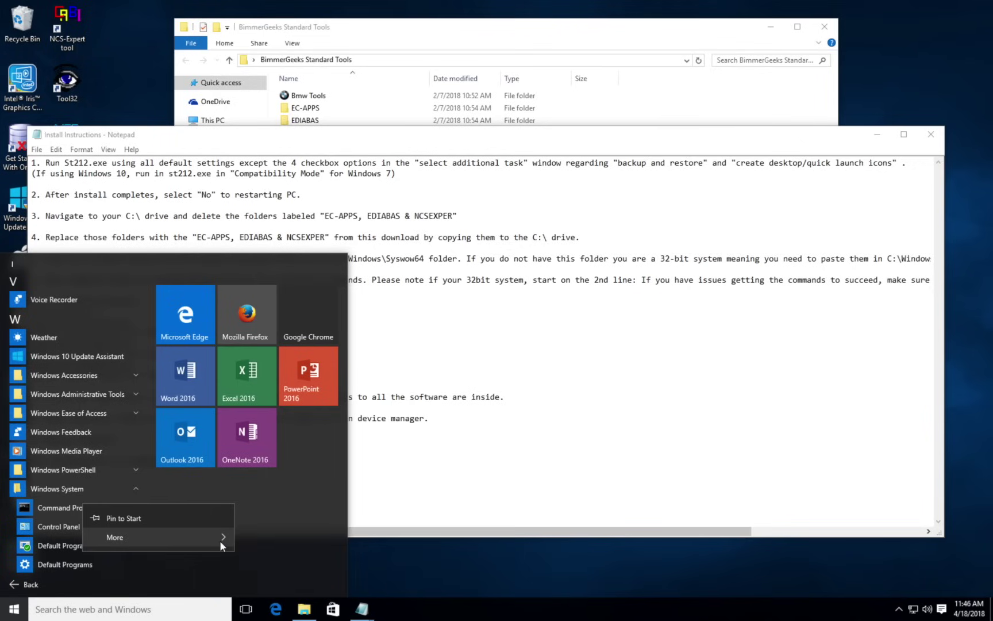
mouse_move(219, 540)
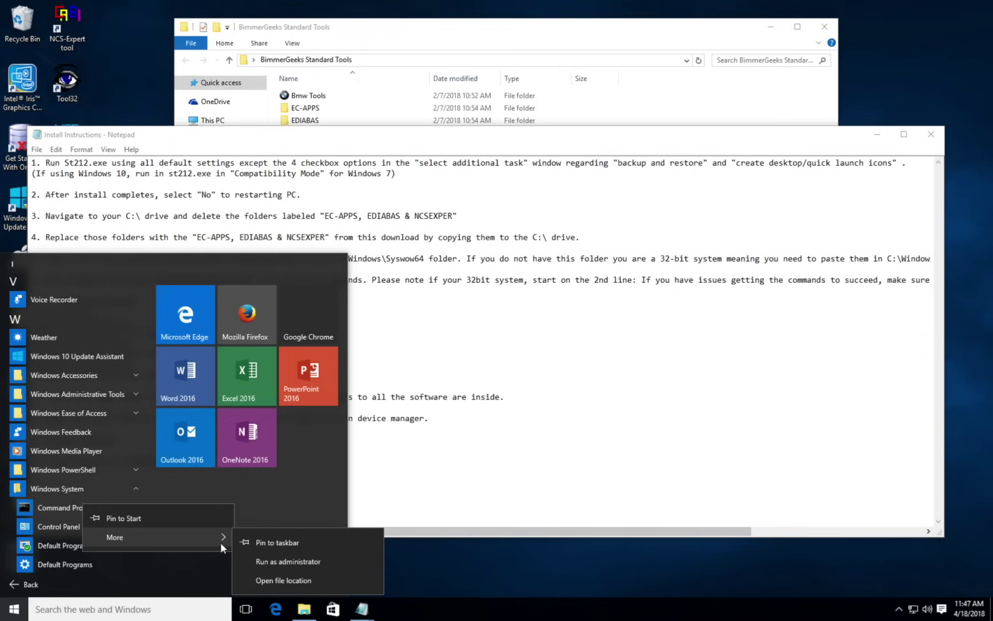
left_click(289, 561)
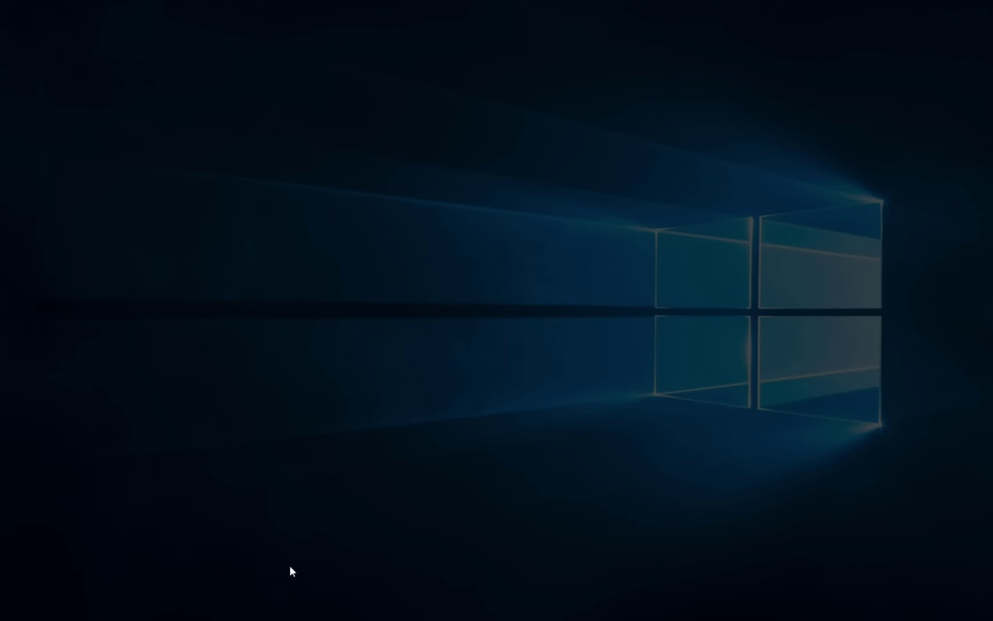
left_click(535, 325)
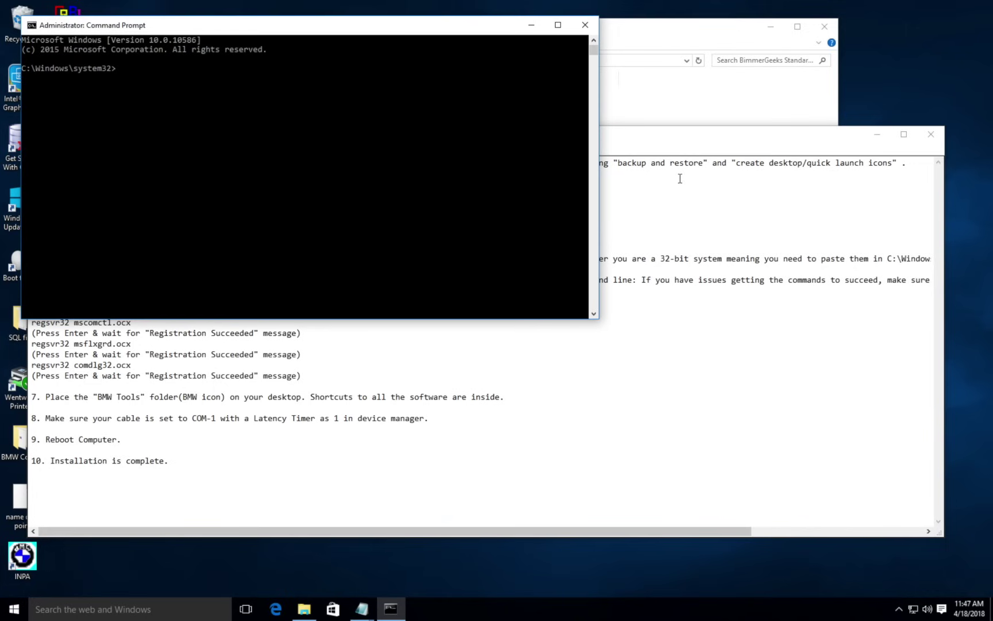
Copy "cd c:\windows\syswow64" from the install instructions and run it in the administrator Command Prompt.
left_click(661, 163)
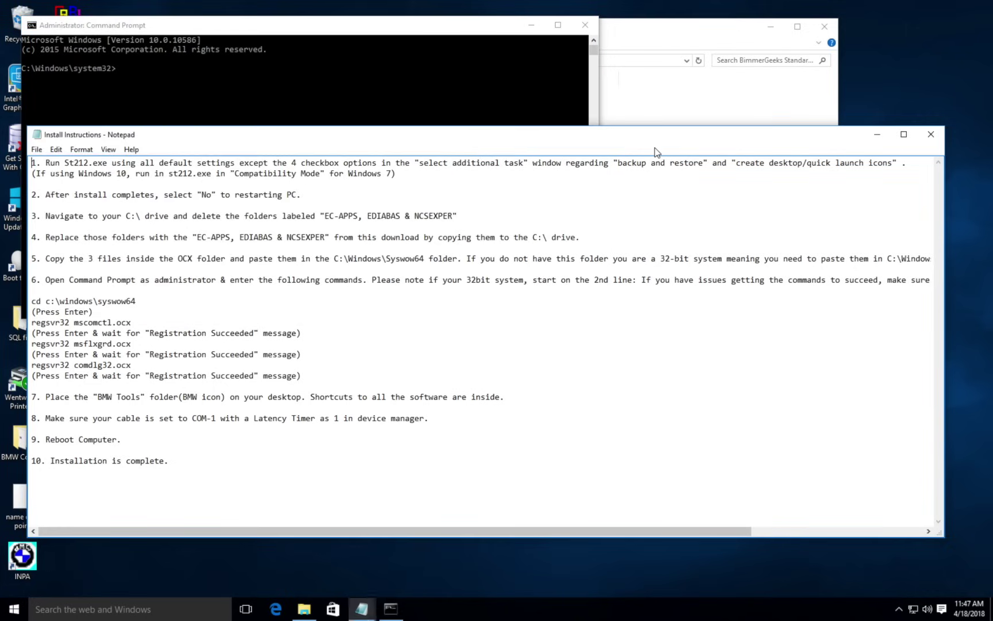
left_click(295, 114)
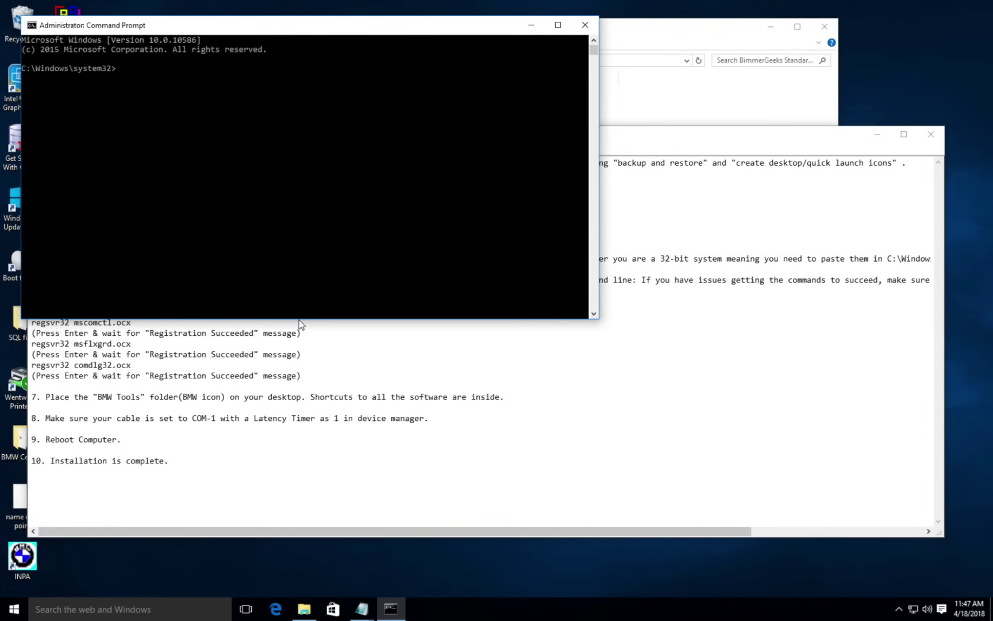
left_click(335, 332)
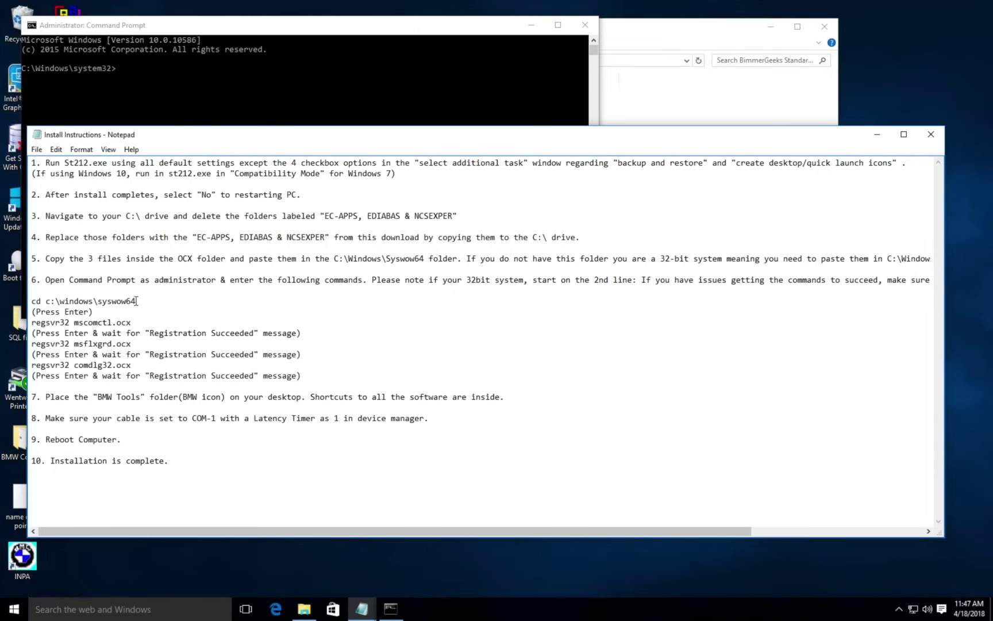
left_click_drag(136, 301, 7, 303)
key("cmd+c")
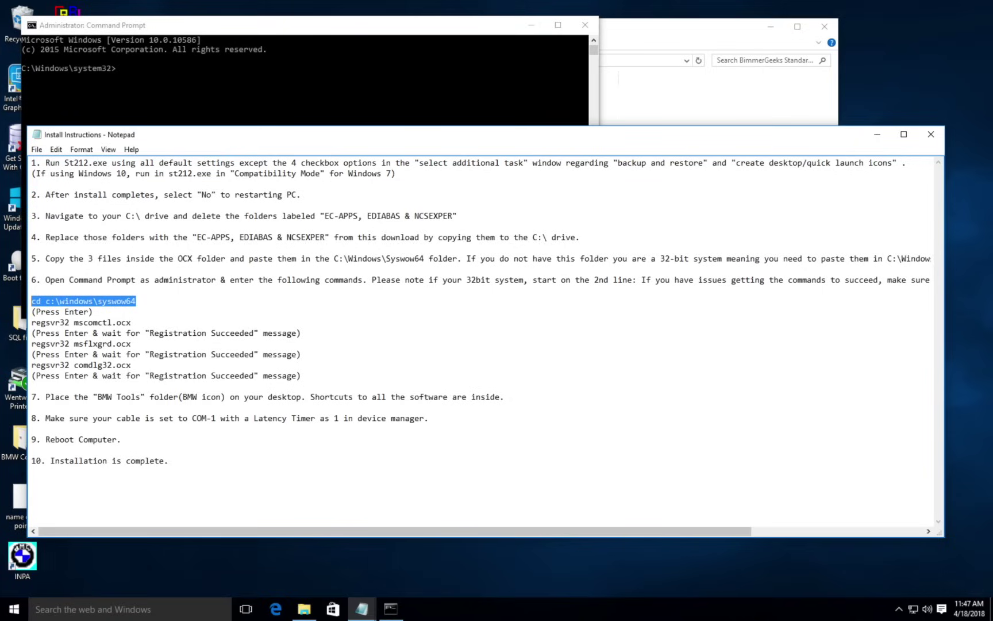
left_click(168, 70)
left_click(150, 70)
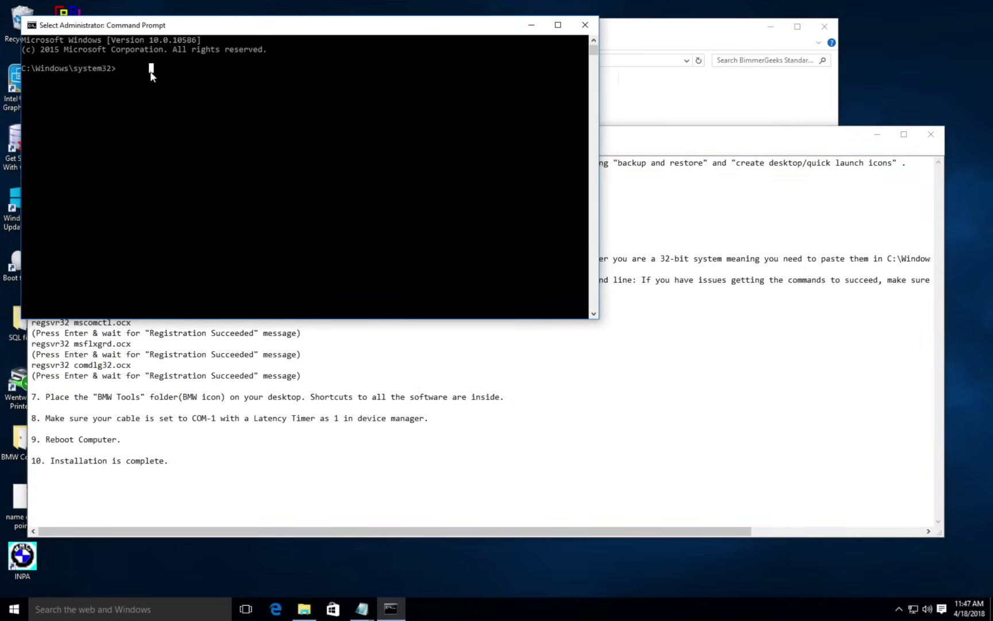
right_click(151, 71)
key("Return")
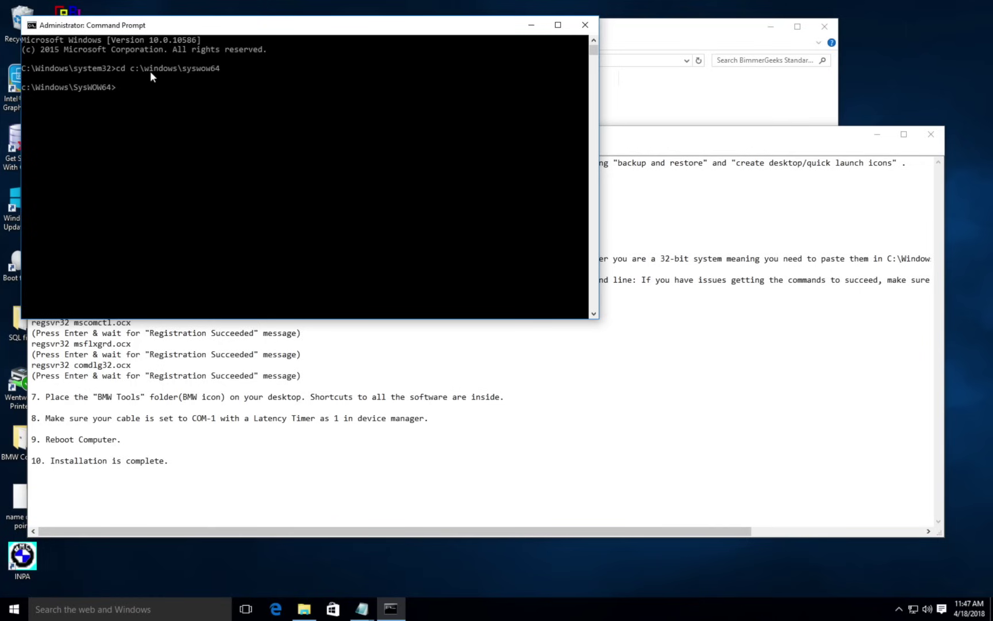
Copy "regsvr32 mscomctl.ocx" from the instructions, run it in Command Prompt and dismiss the registration message.
left_click(198, 354)
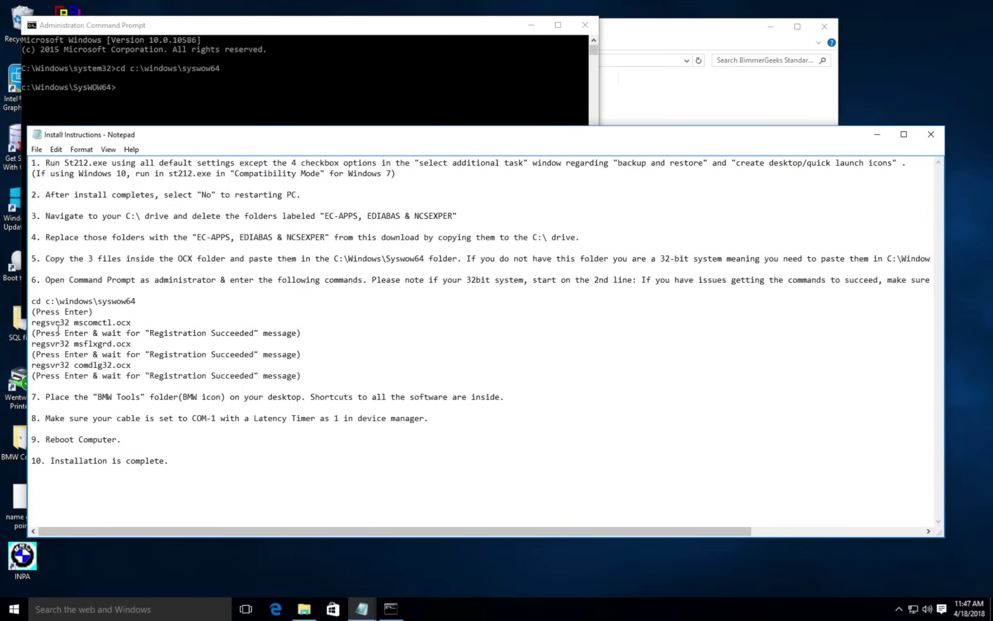
left_click(32, 323)
left_click(140, 322, "shift")
key("cmd+c")
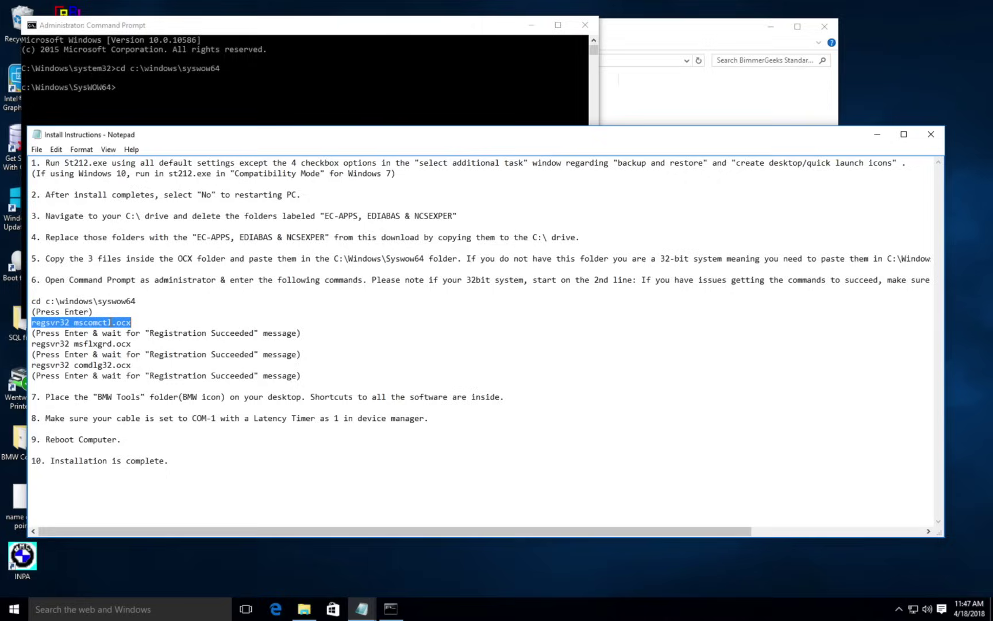
left_click(209, 86)
left_click(185, 87)
right_click(184, 86)
key("Return")
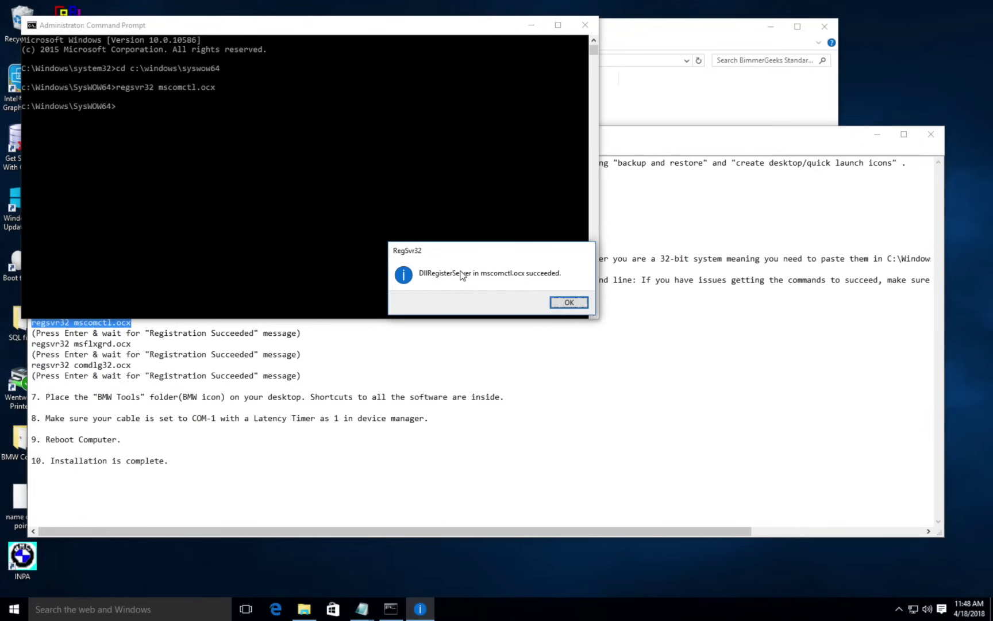
left_click(568, 303)
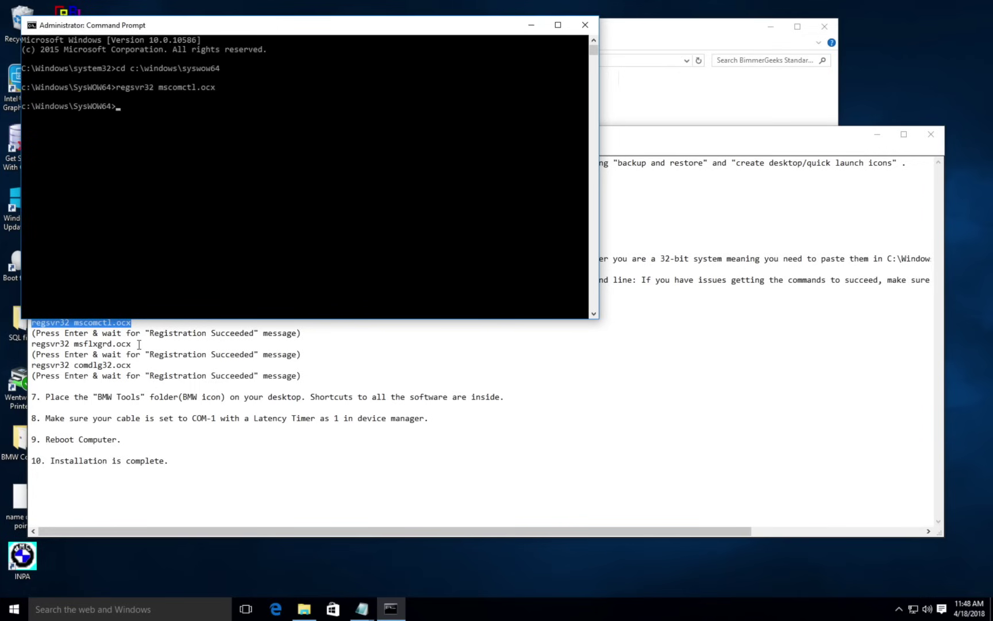
Copy "regsvr32 msflxgrd.ocx" from the instructions, run it in Command Prompt and dismiss the registration message.
left_click_drag(139, 343, 7, 345)
key("cmd+c")
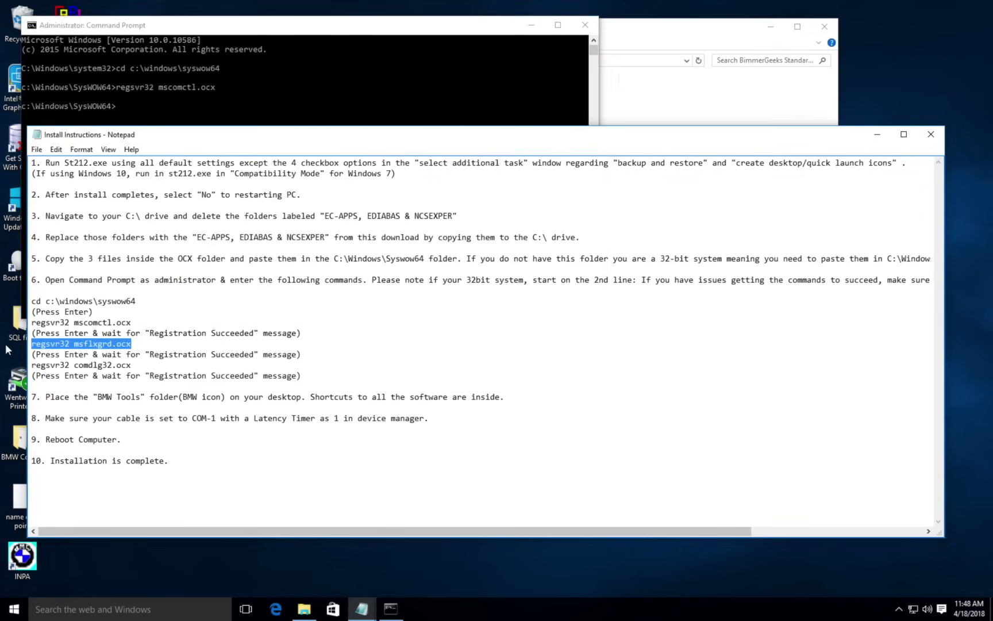
left_click(246, 104)
left_click(166, 102)
right_click(166, 102)
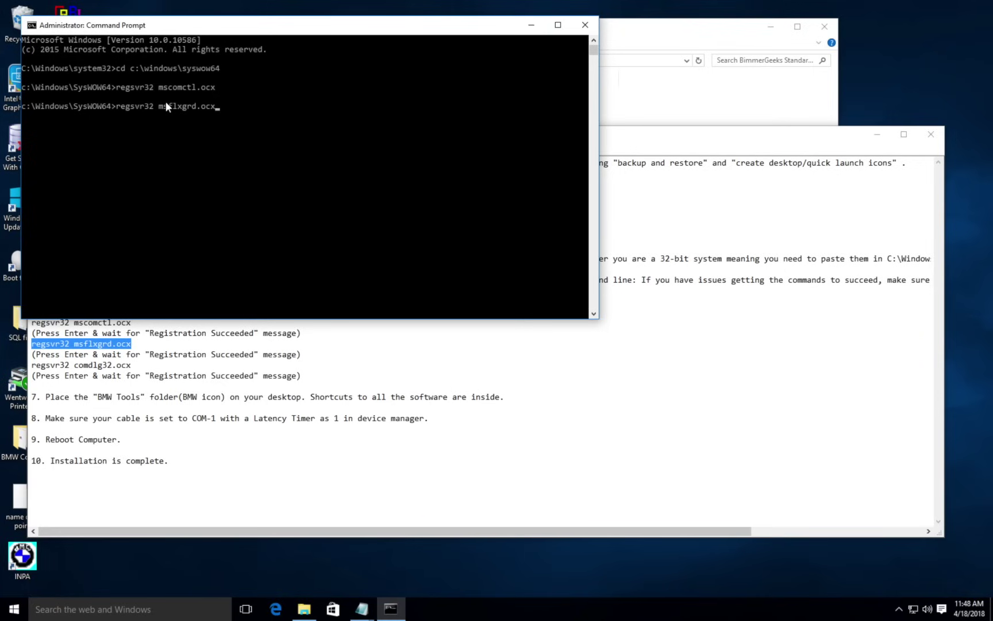
key("Return")
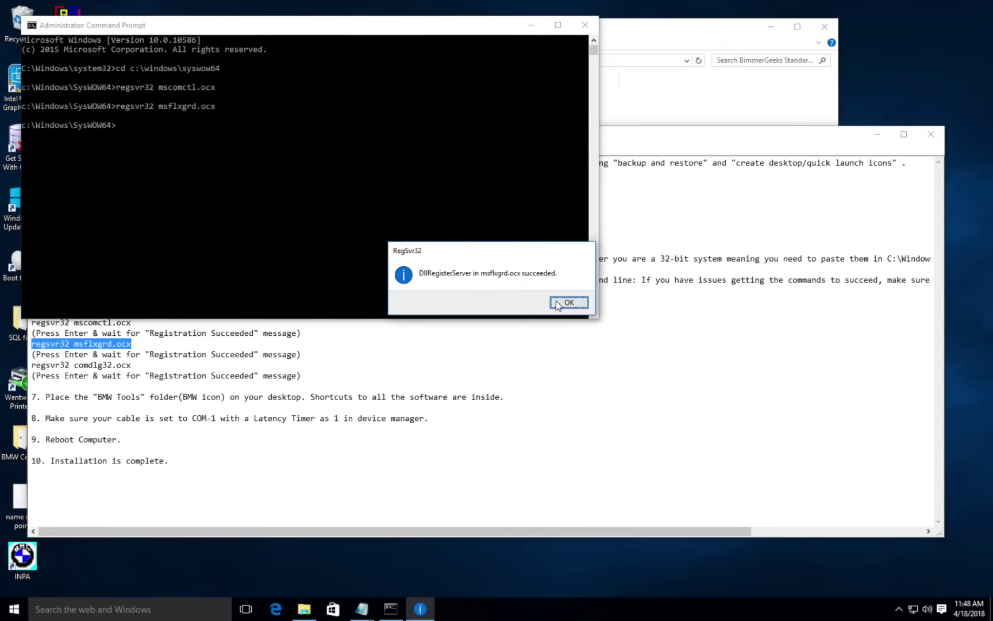
left_click(556, 303)
Copy "regsvr32 comdlg32.ocx" from the instructions, run it in Command Prompt and dismiss the registration message.
left_click(148, 363)
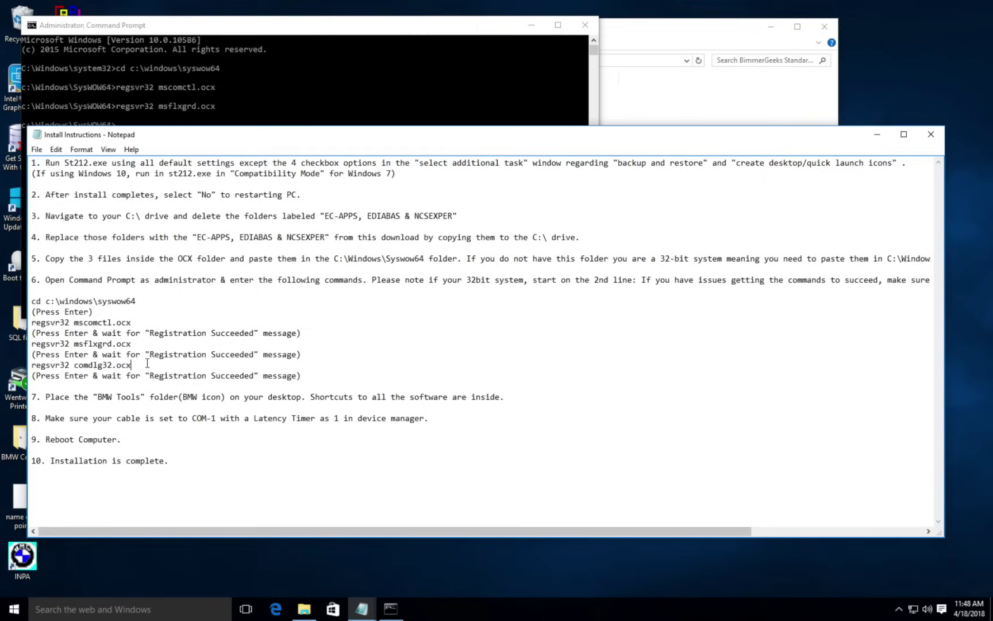
left_click_drag(147, 363, 31, 363)
key("cmd+c")
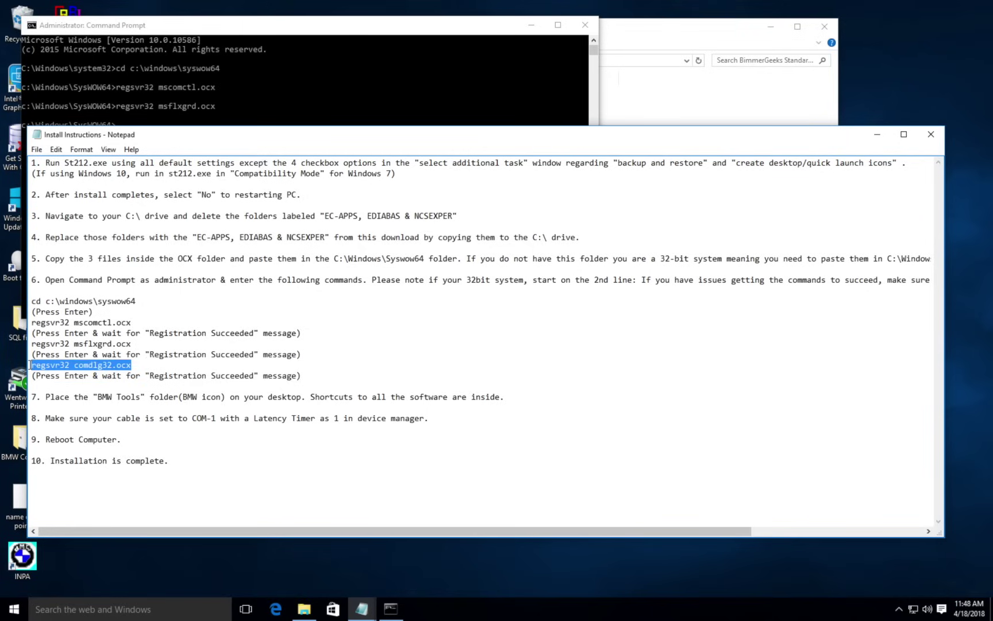
left_click(264, 101)
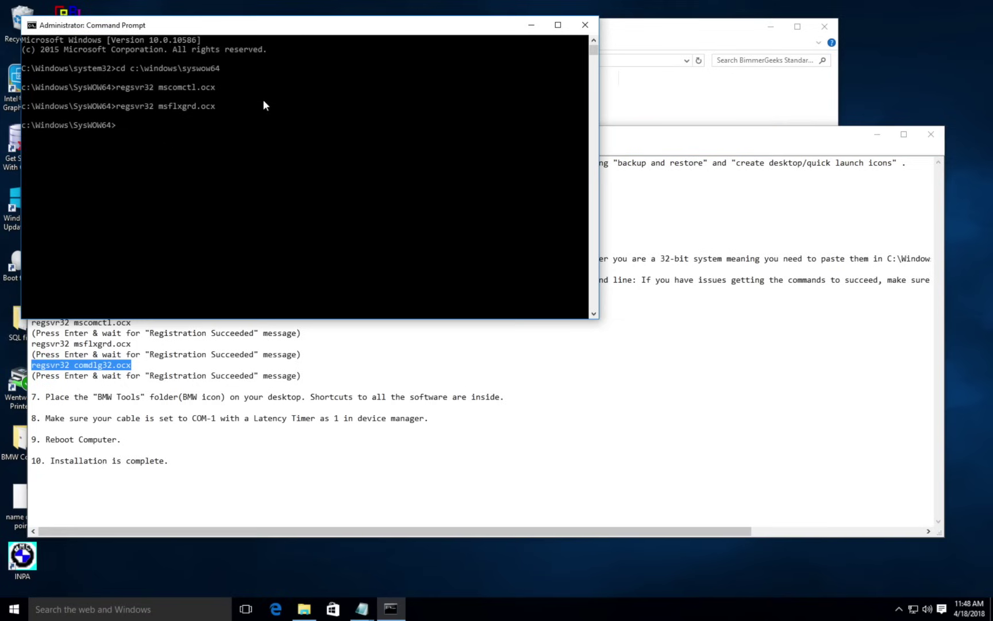
left_click(141, 125)
left_click(128, 125)
right_click(128, 126)
key("Return")
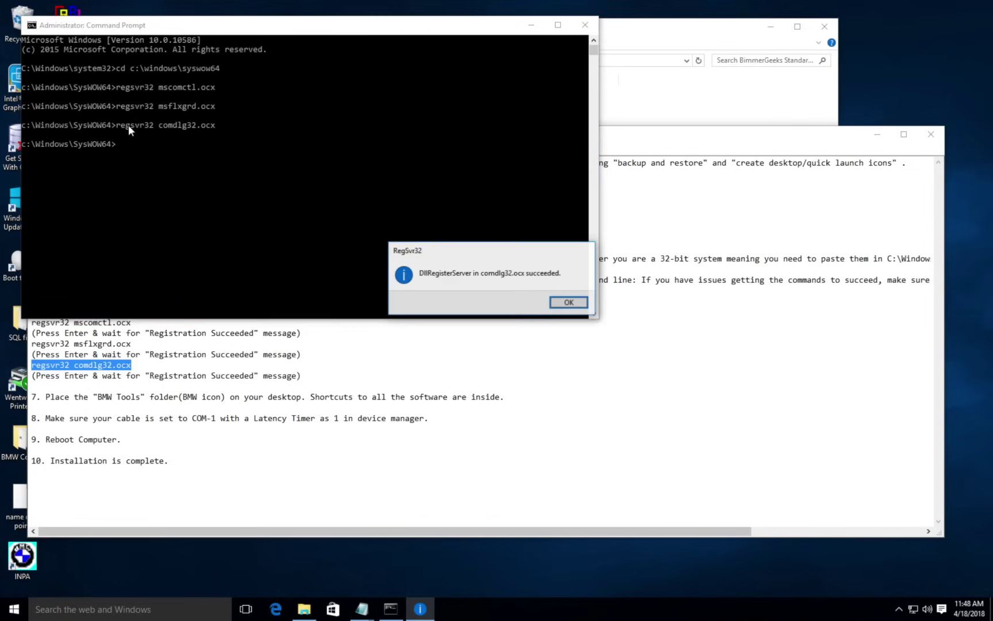
left_click(568, 303)
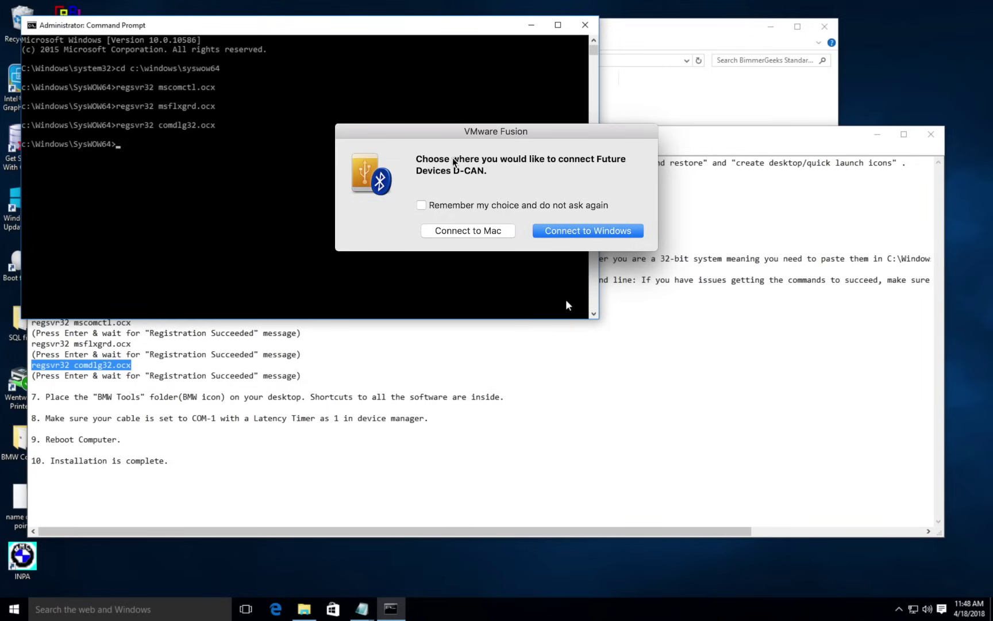
Connect the Future Devices D-CAN cable to Windows instead of the Mac and close Command Prompt.
left_click(577, 231)
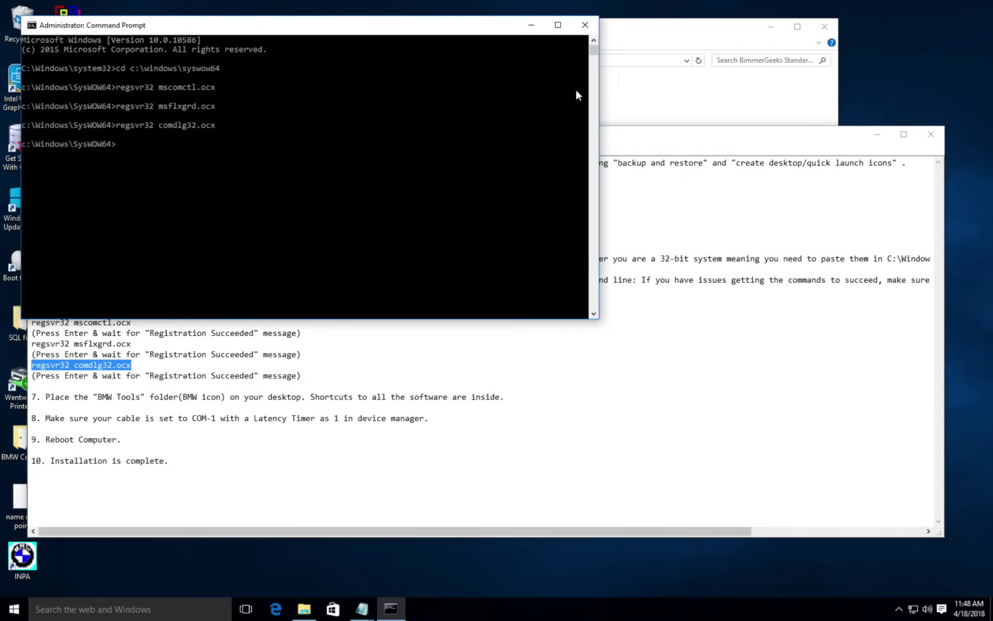
left_click(584, 25)
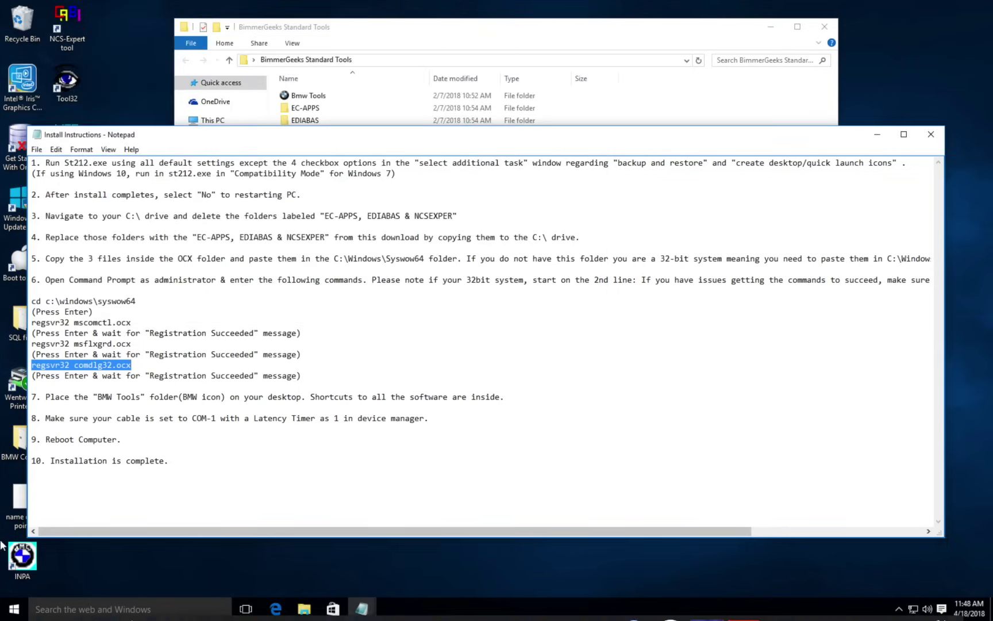
Open Device Manager to access the D-CAN cable's port settings.
left_click(12, 610)
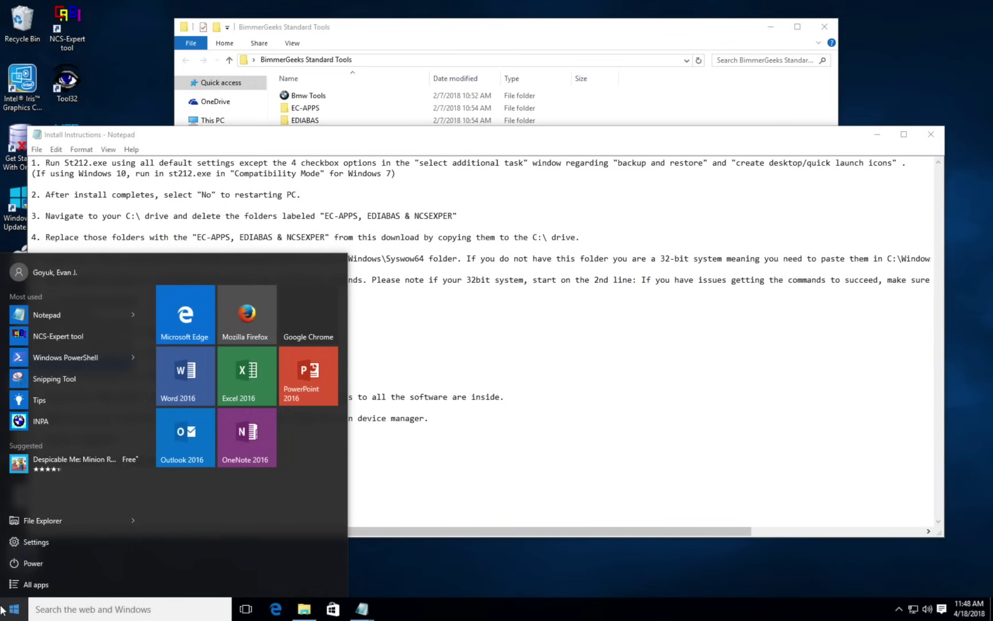
right_click(13, 611)
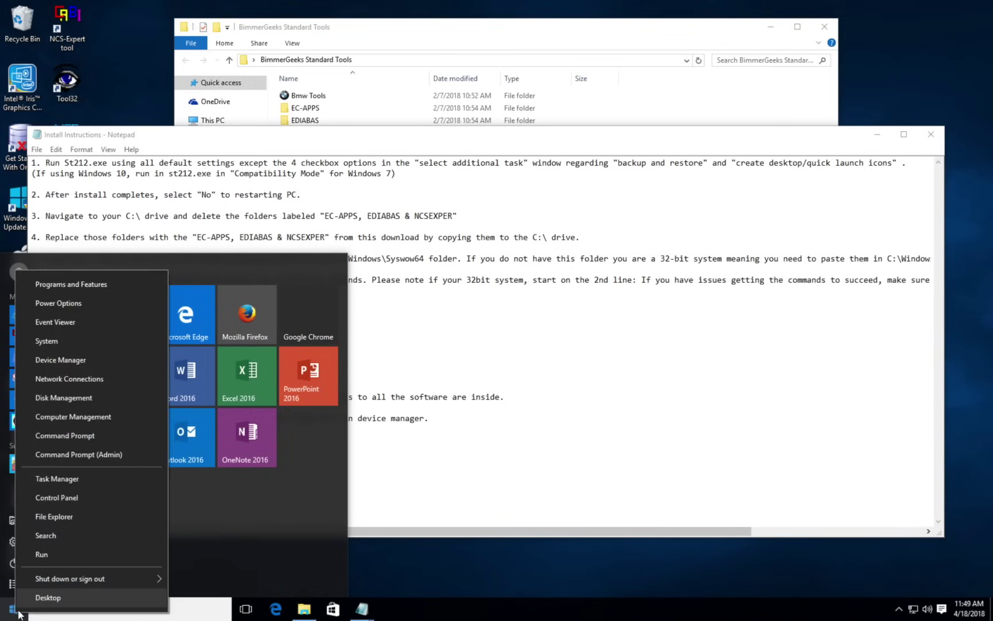
left_click(88, 356)
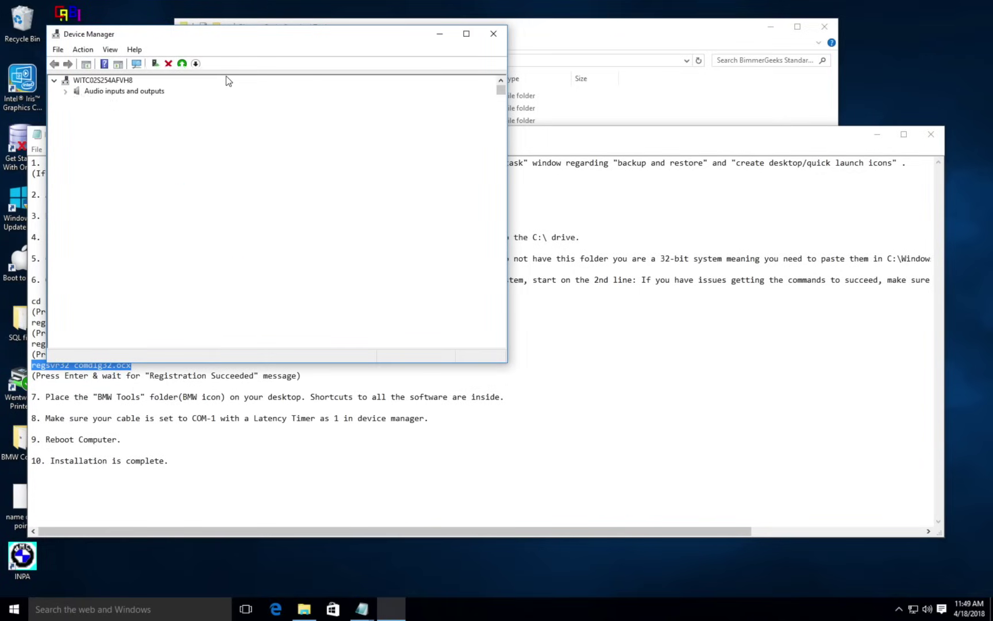
Find USB Serial Port (COM1) under Ports (COM & LPT) and run an automatic driver software update for it.
scroll(102, 285, "down", 1)
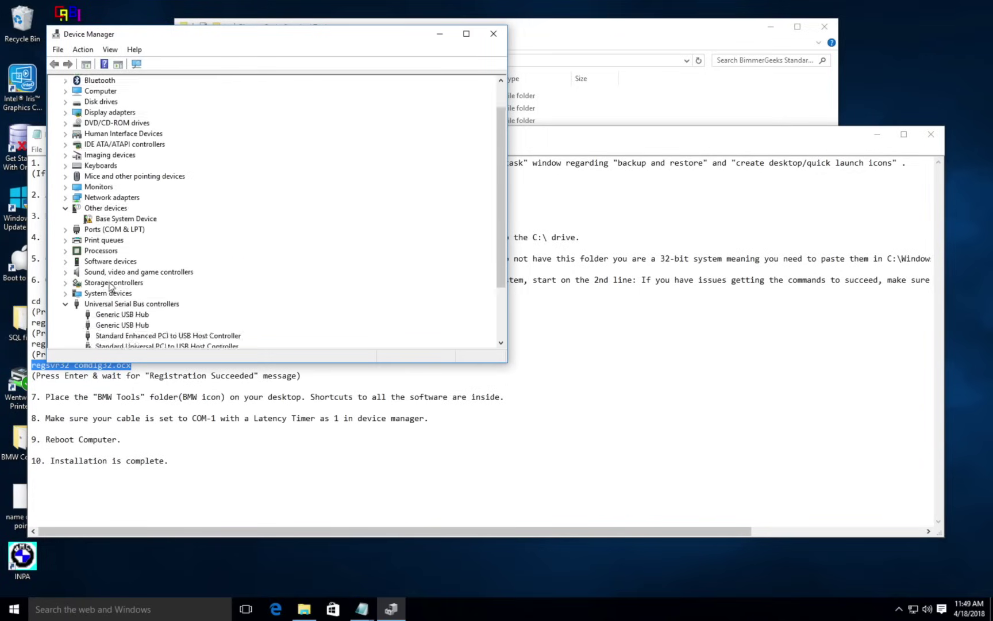
scroll(115, 239, "down", 2)
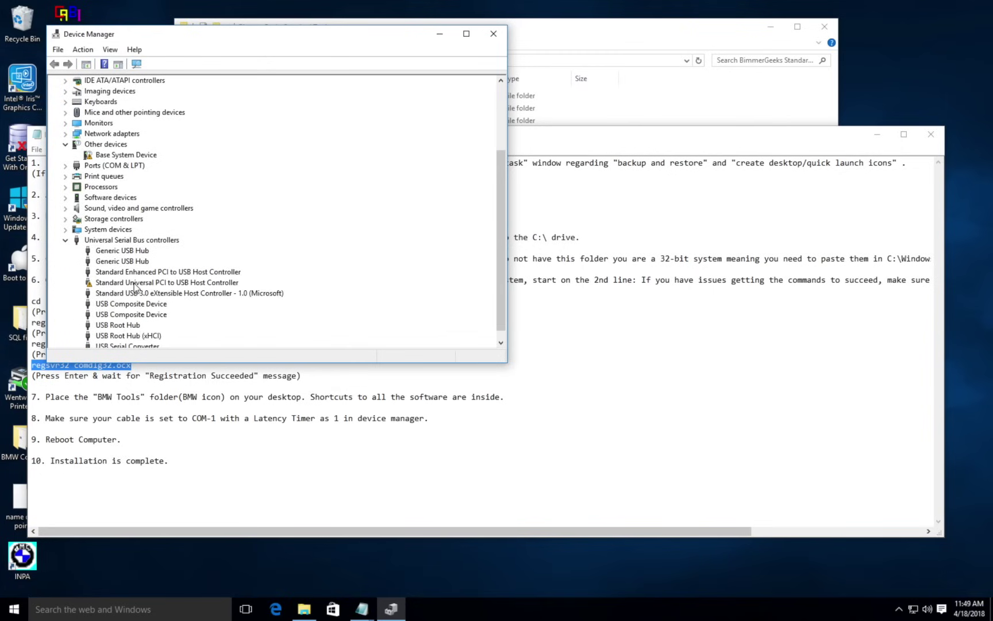
scroll(136, 284, "down", 1)
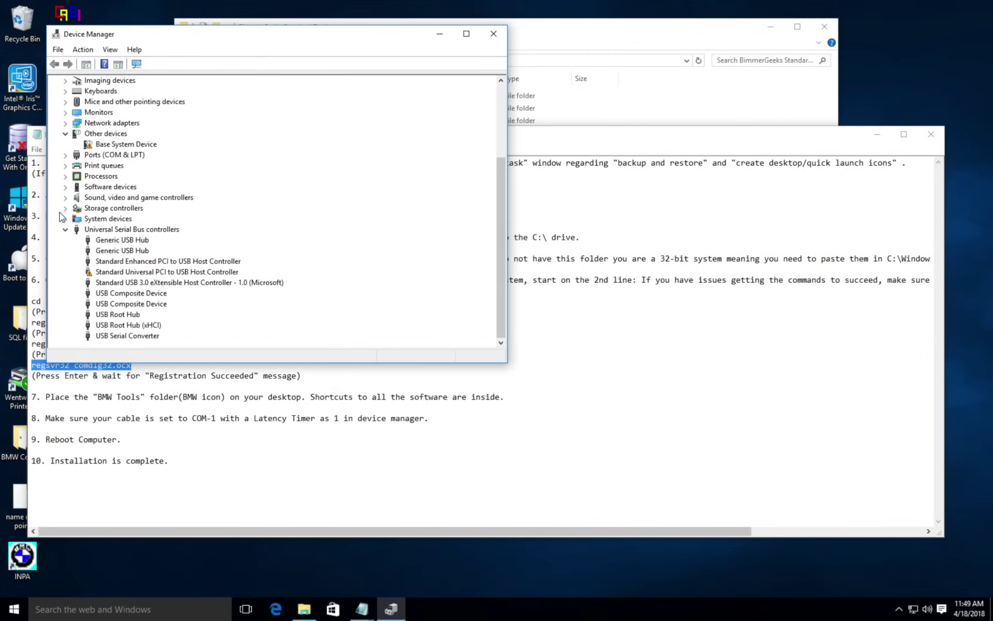
left_click(67, 155)
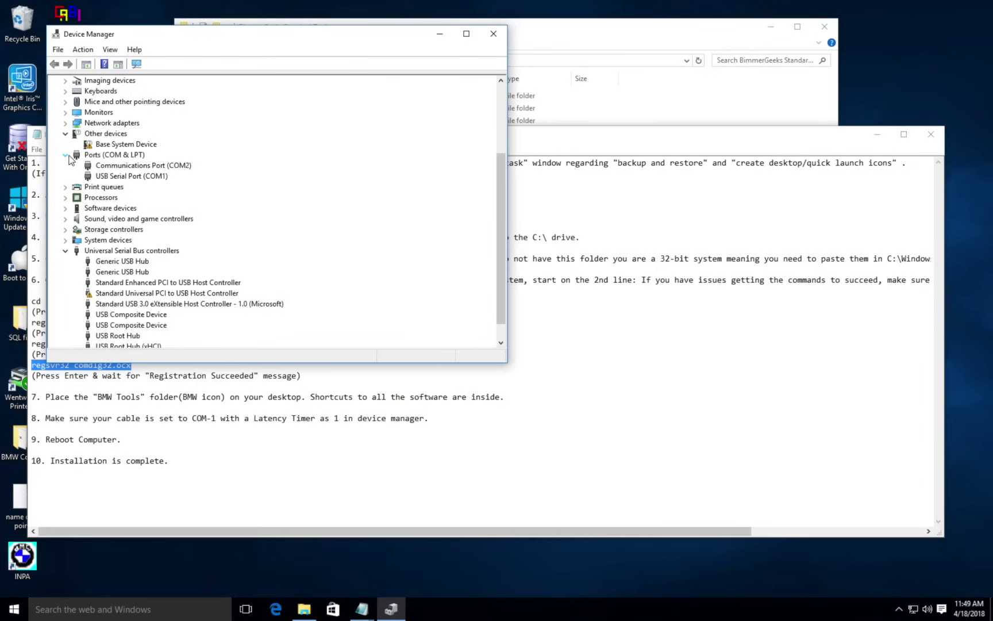
left_click(123, 176)
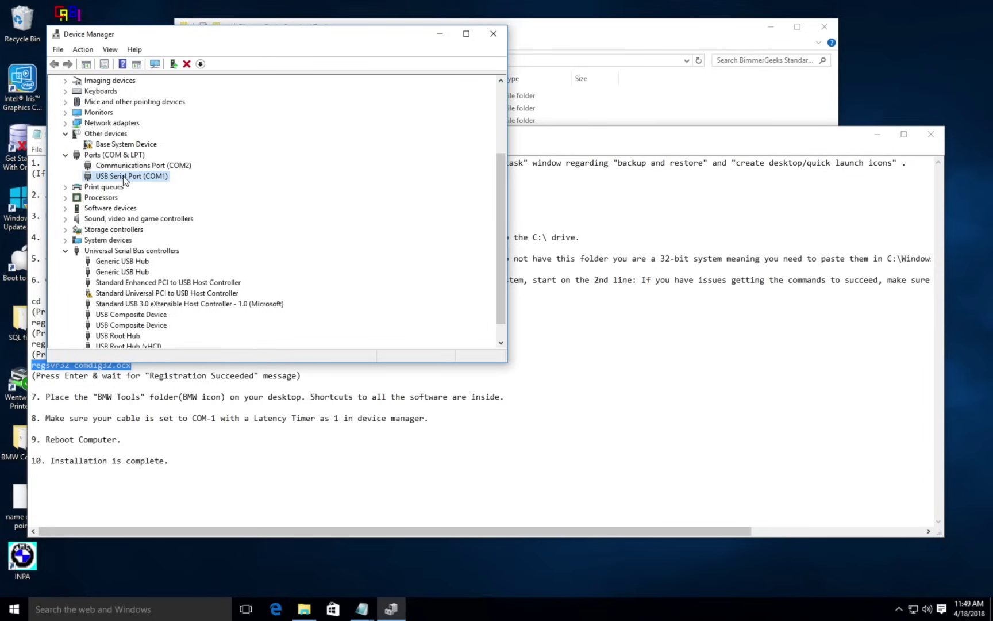
right_click(124, 179)
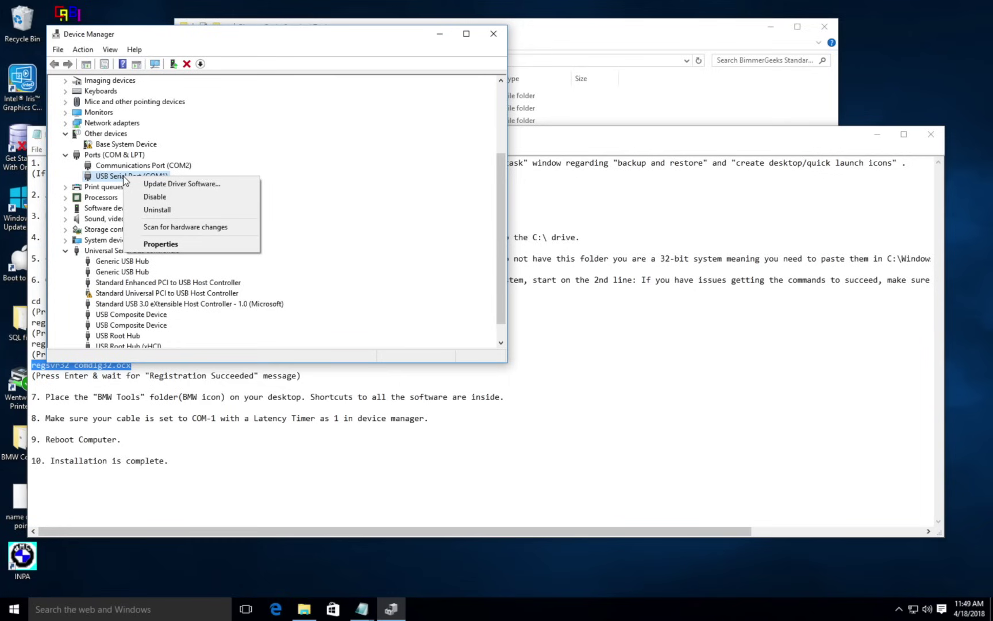
left_click(167, 184)
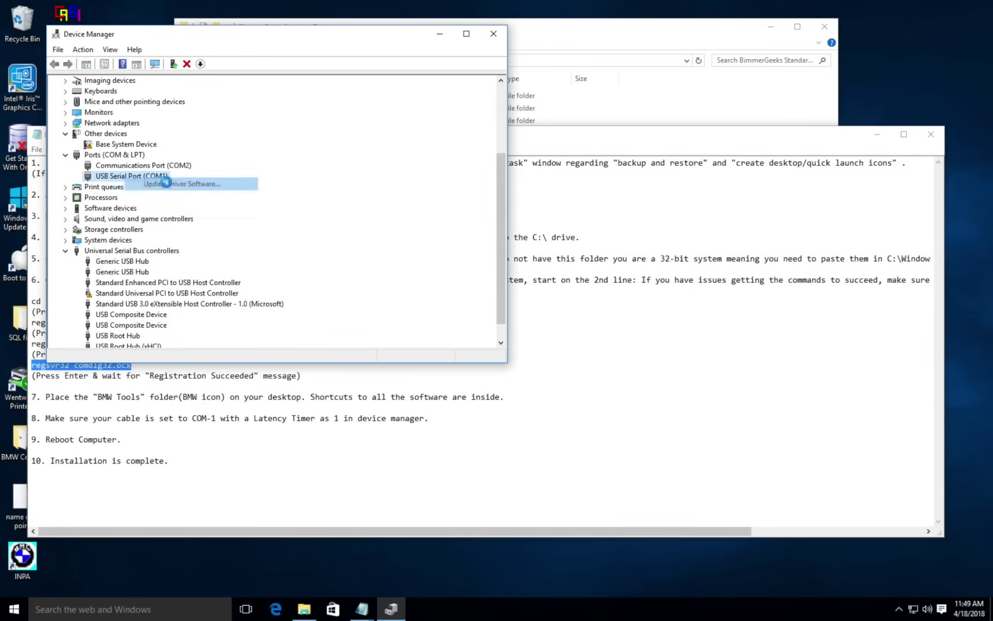
left_click(214, 187)
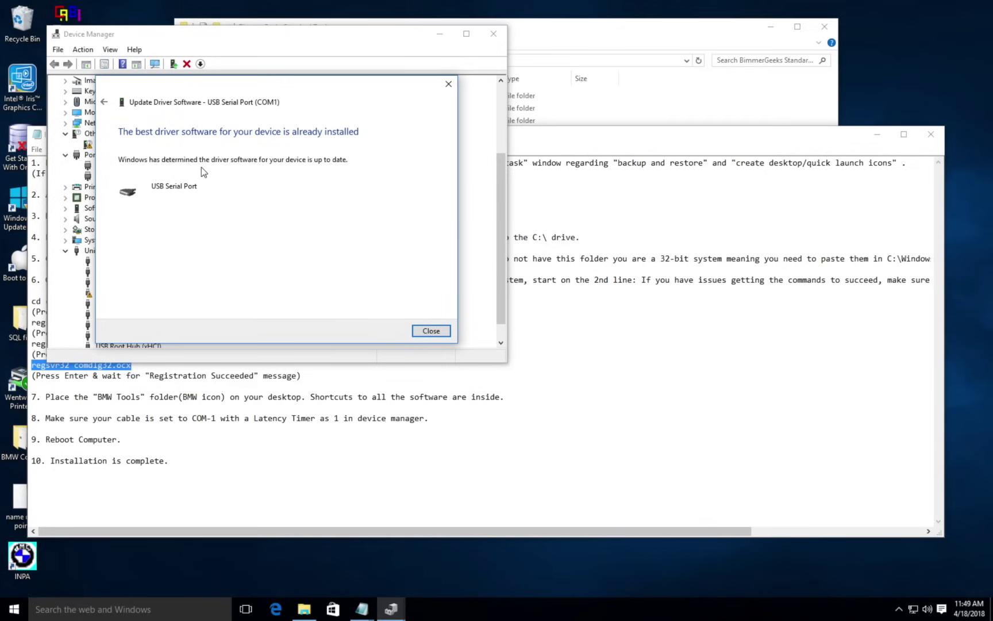
left_click(431, 331)
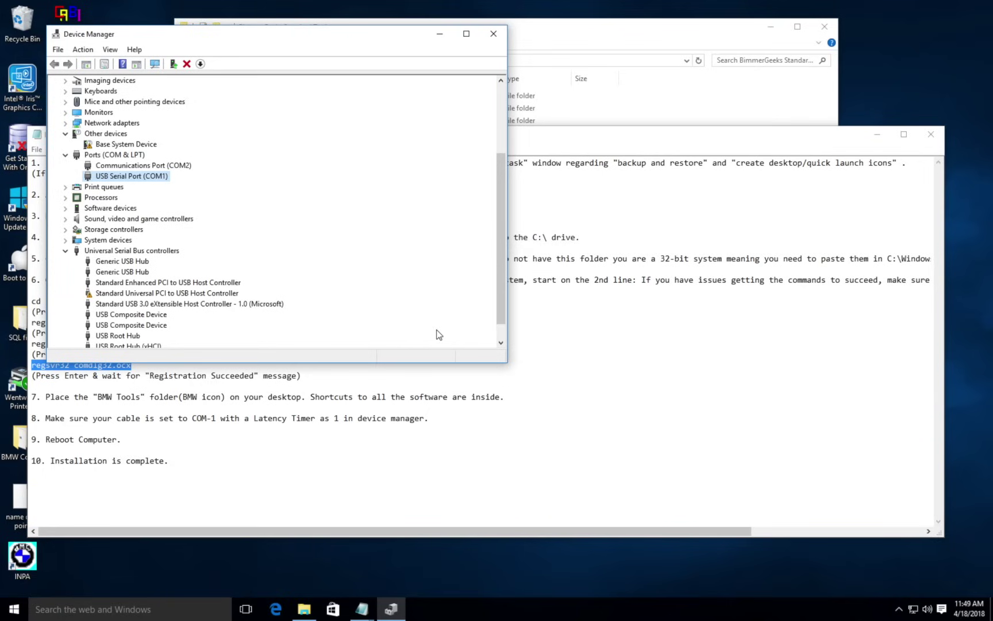
Examine the COM port number choices and latency timer in the USB Serial Port's advanced settings, leaving without changes.
right_click(138, 178)
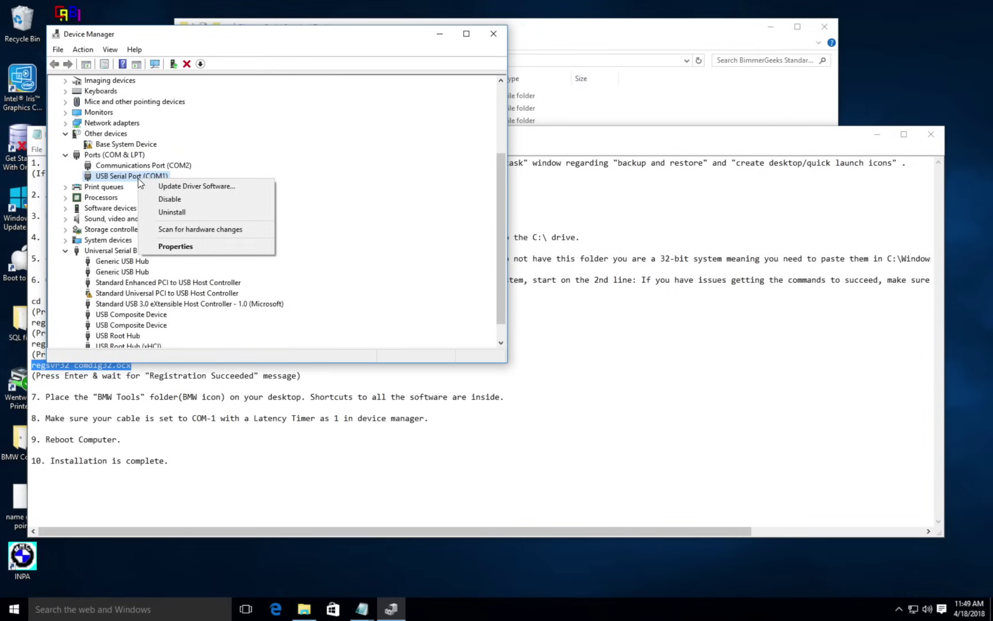
left_click(172, 246)
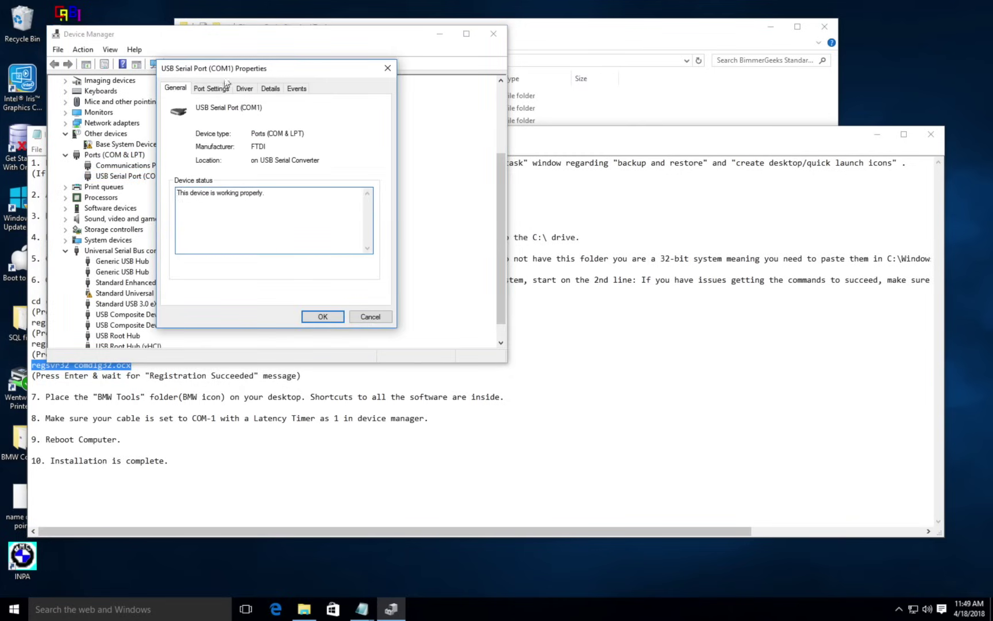
left_click(207, 91)
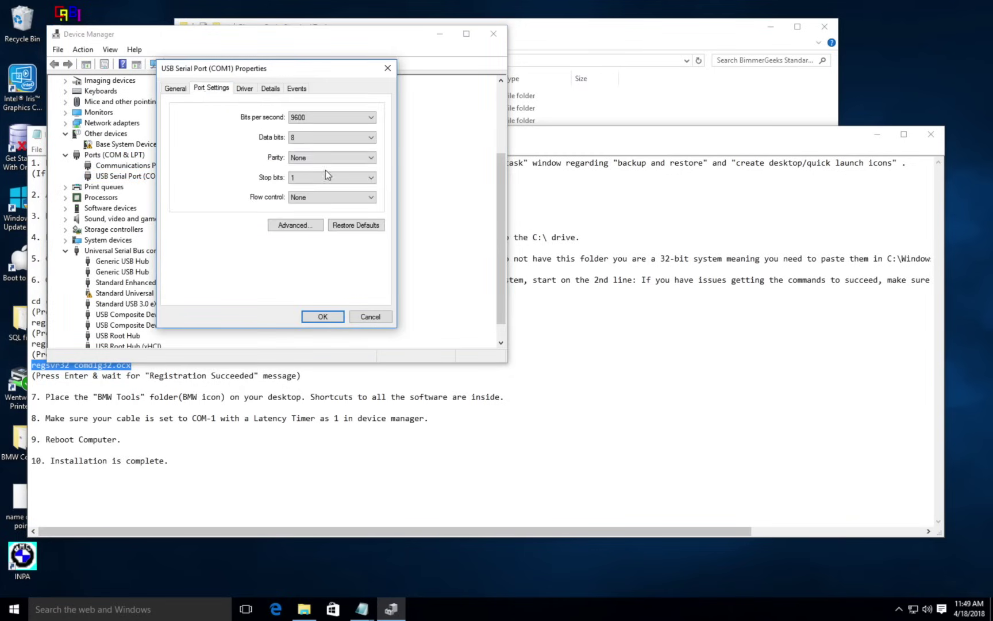
left_click(299, 226)
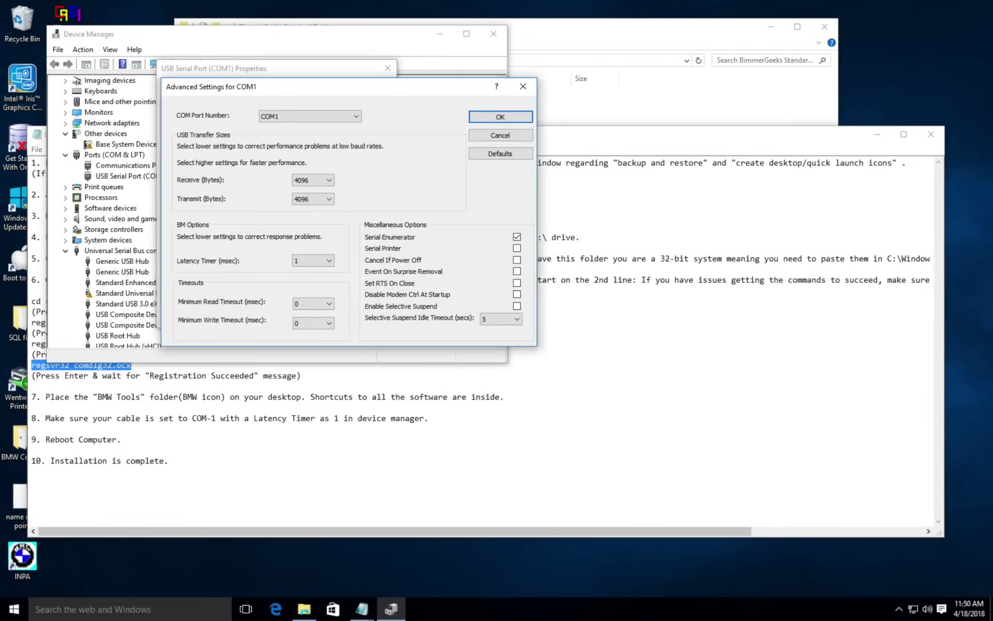
left_click(308, 114)
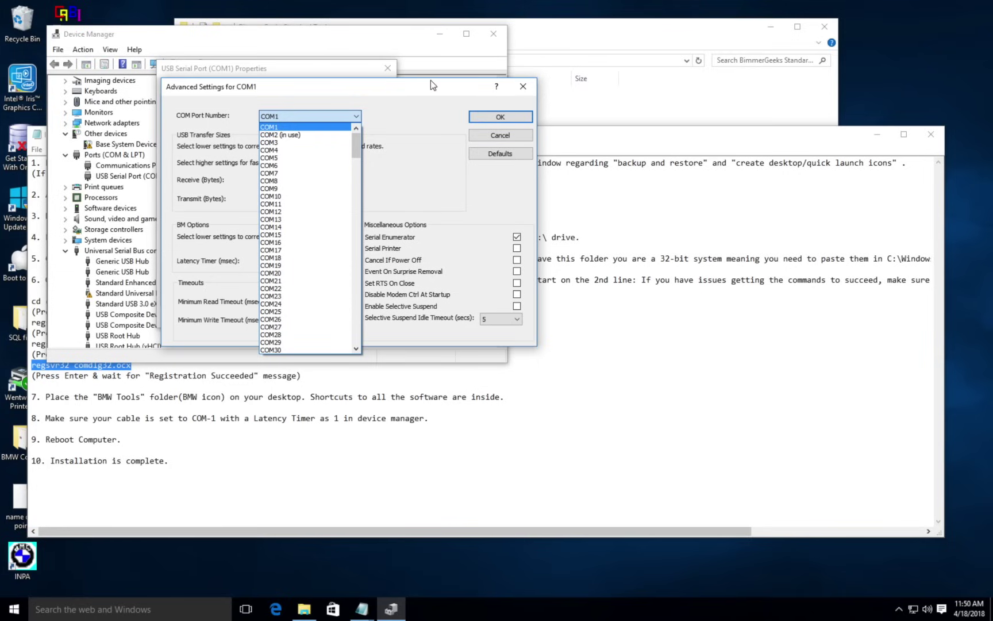
left_click(490, 82)
left_click(521, 88)
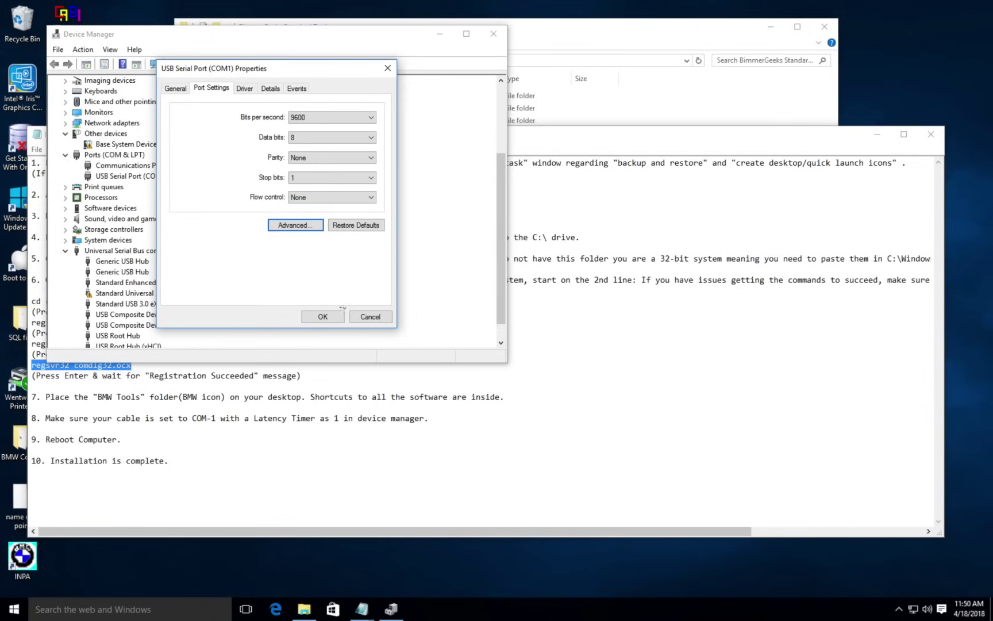
left_click(374, 316)
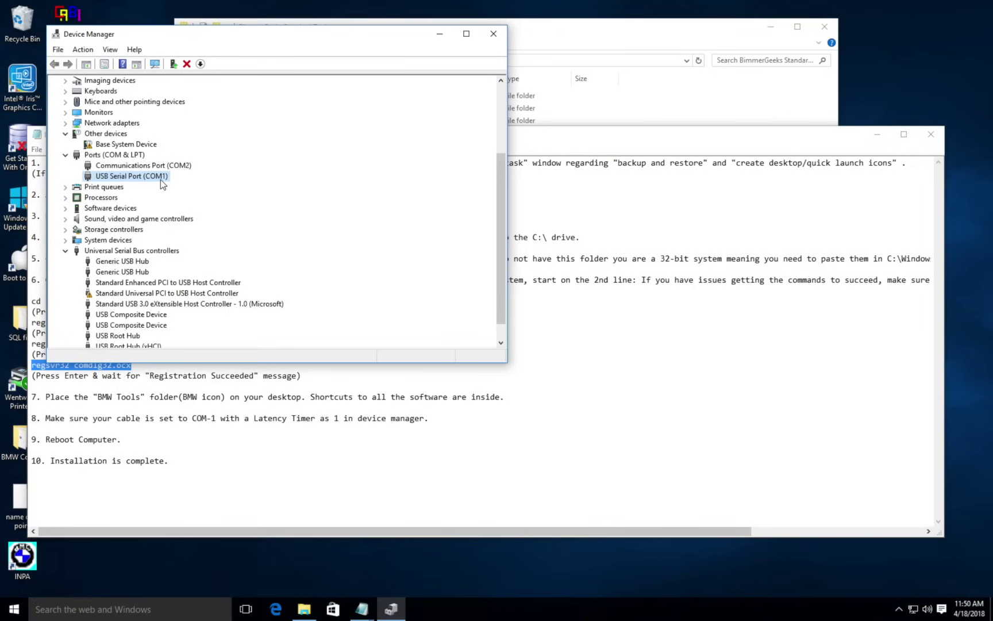
Check the COM port number in the advanced settings of Communications Port (COM2), leaving without changes.
left_click(165, 165)
right_click(165, 166)
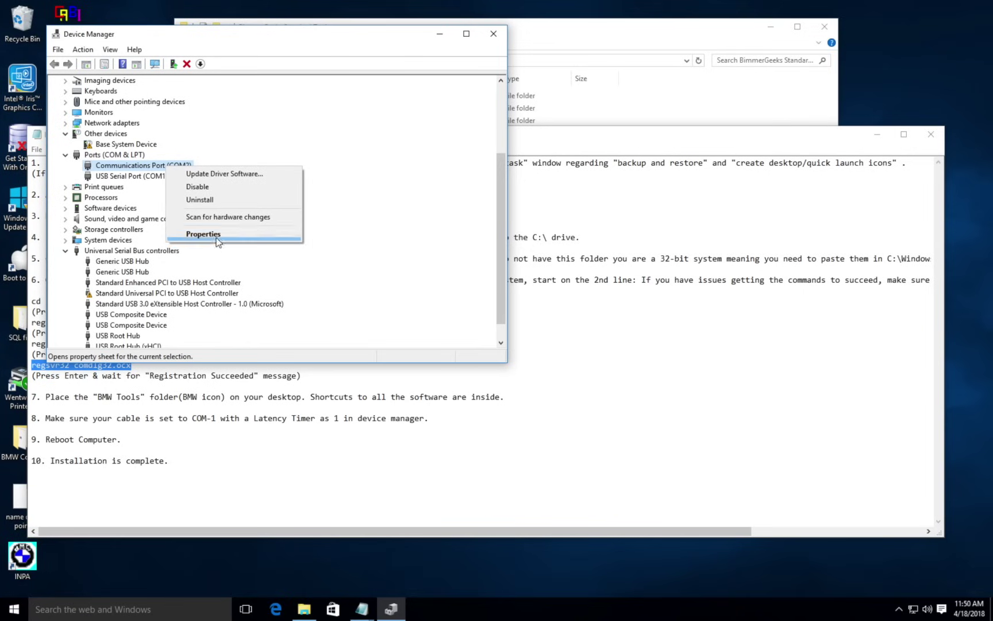
left_click(195, 234)
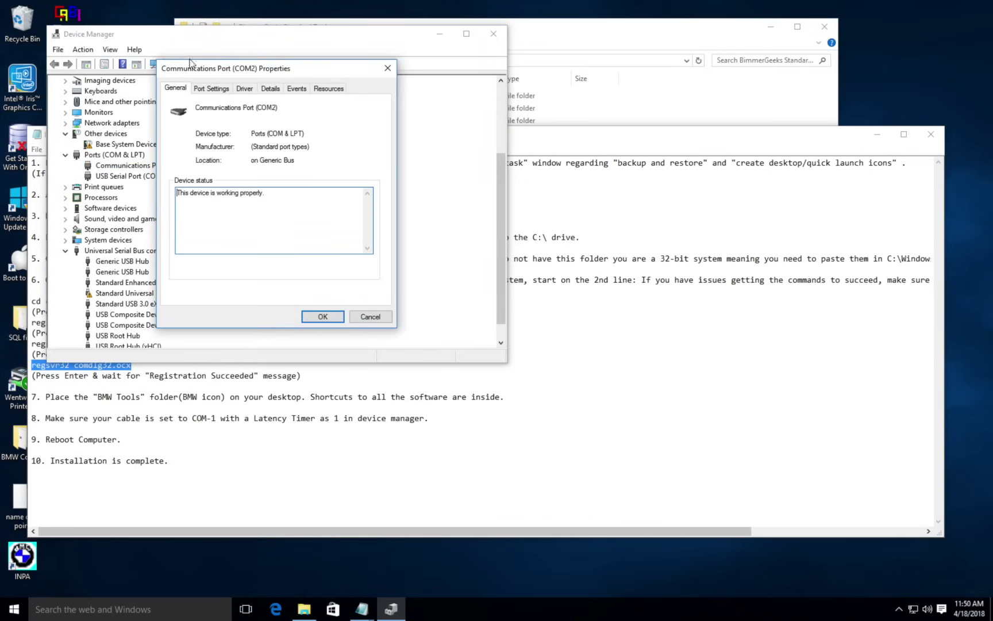
left_click(211, 88)
left_click(310, 226)
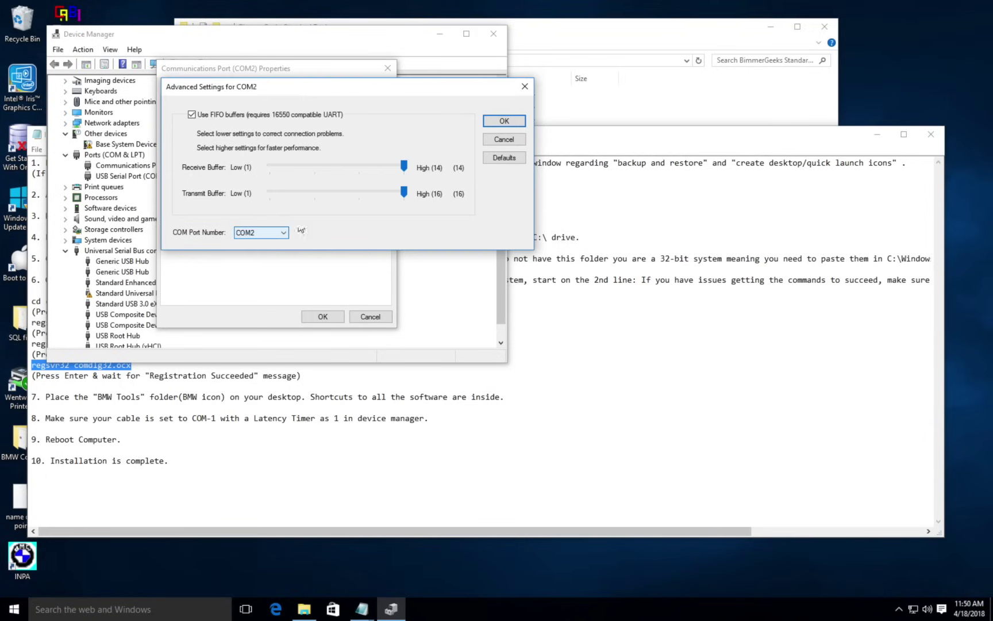
left_click(523, 86)
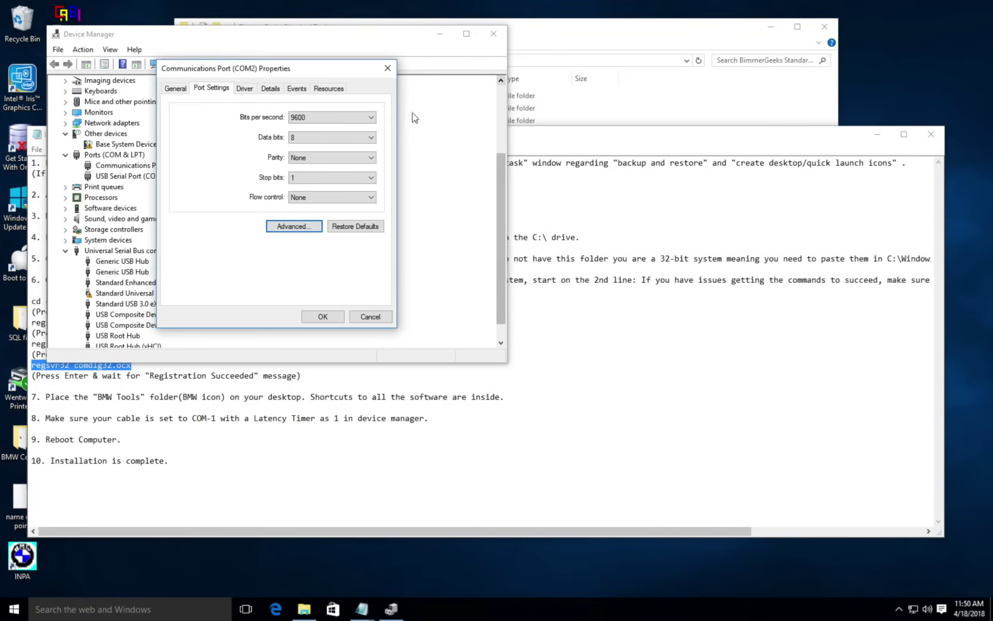
left_click(370, 315)
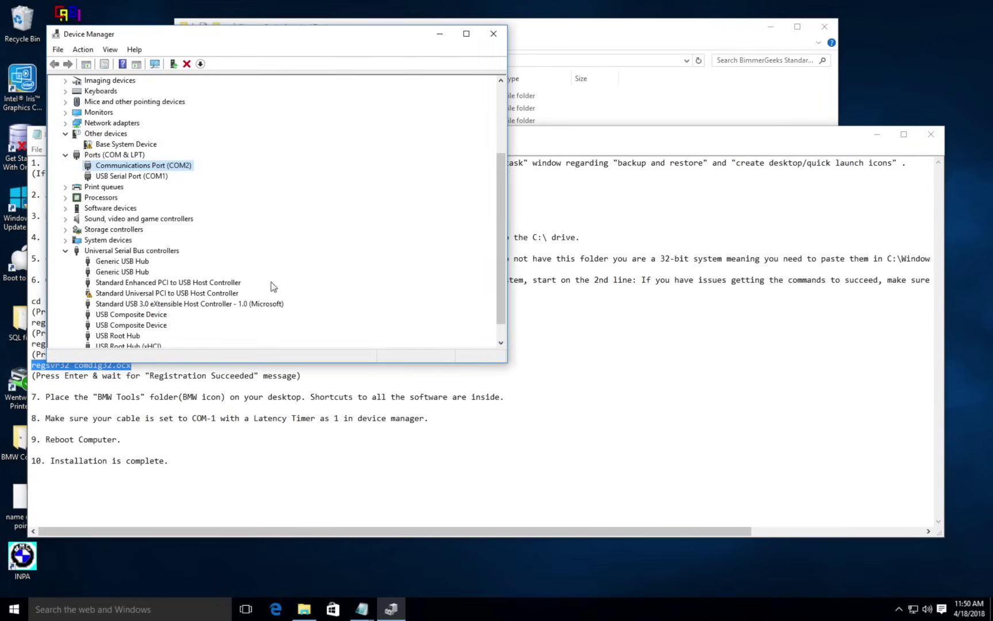
Accept COM1 and a latency timer of 1 msec in the USB Serial Port's advanced settings and close its properties.
left_click(155, 177)
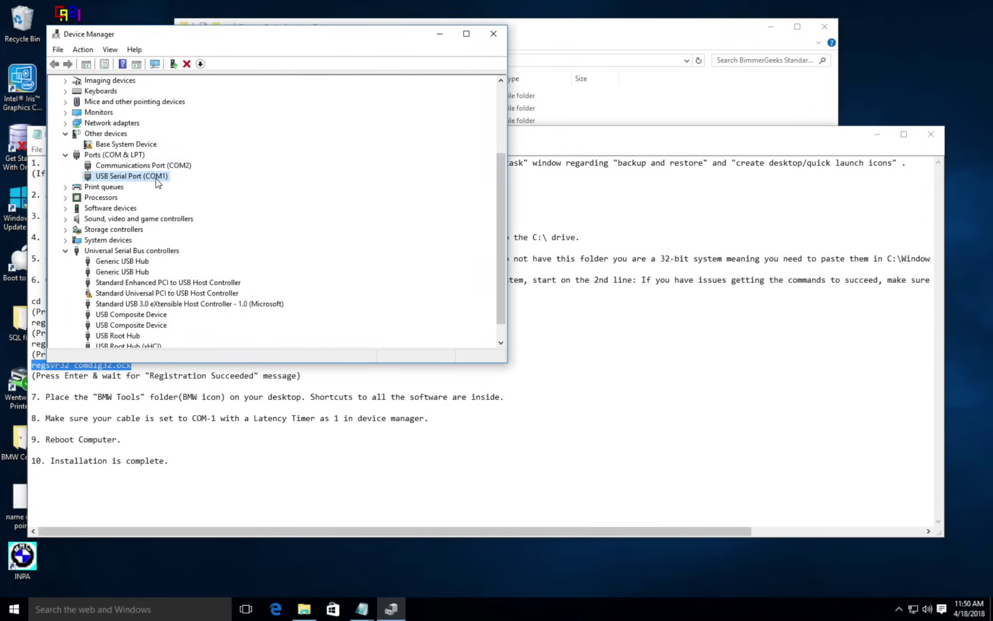
right_click(156, 178)
left_click(198, 246)
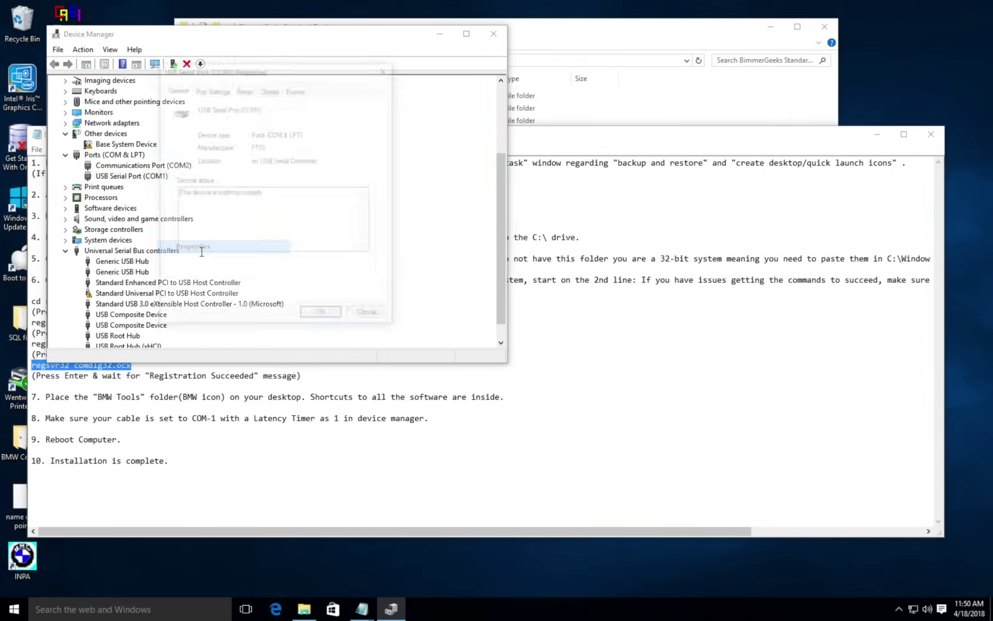
left_click(212, 89)
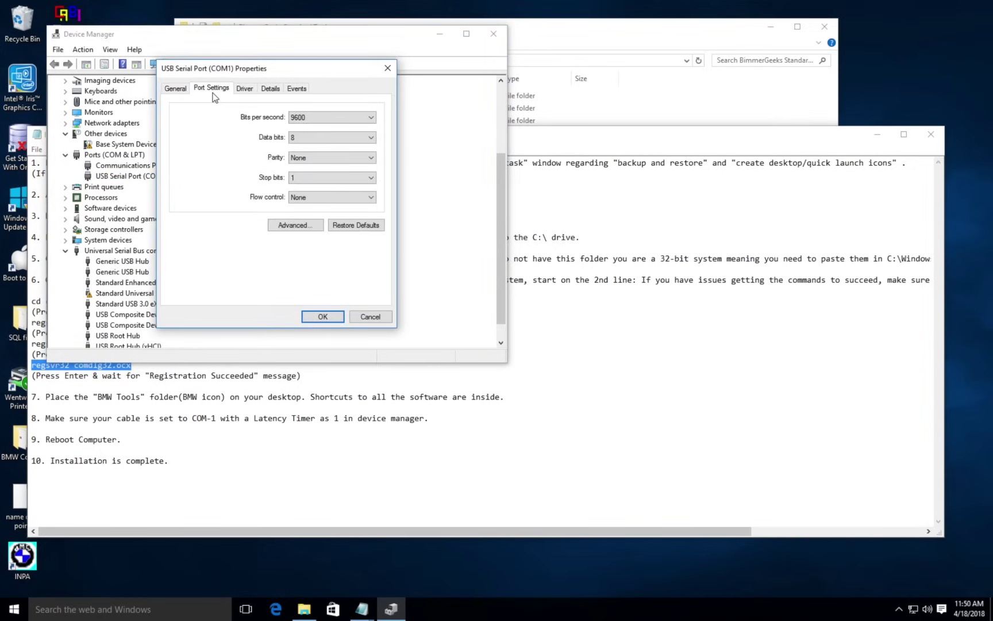
left_click(299, 224)
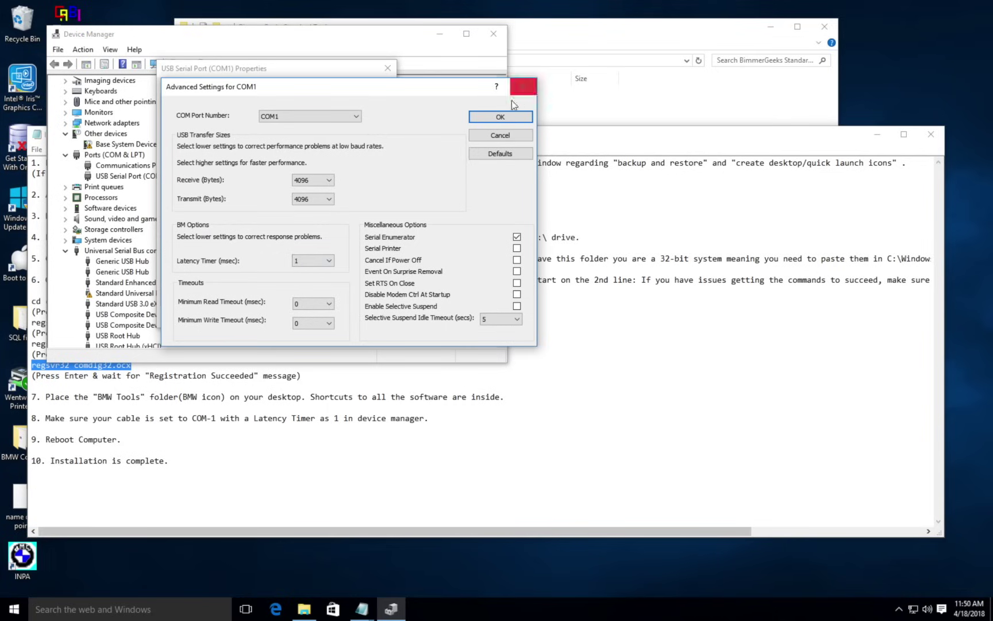
left_click(506, 117)
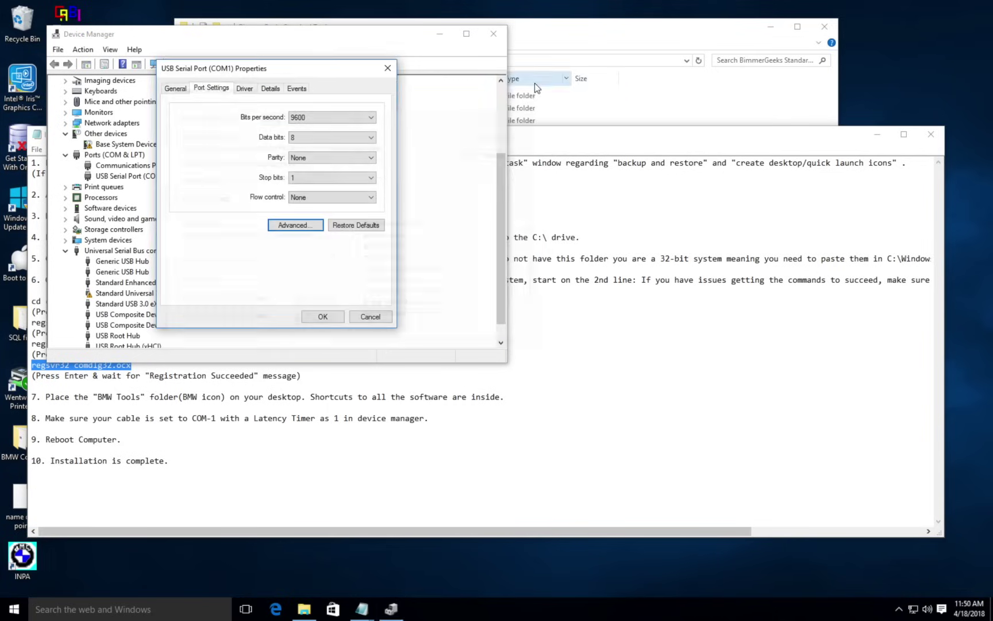
left_click(388, 68)
Close Device Manager, the Install Instructions document and the BimmerGeeks Standard Tools folder.
left_click(493, 33)
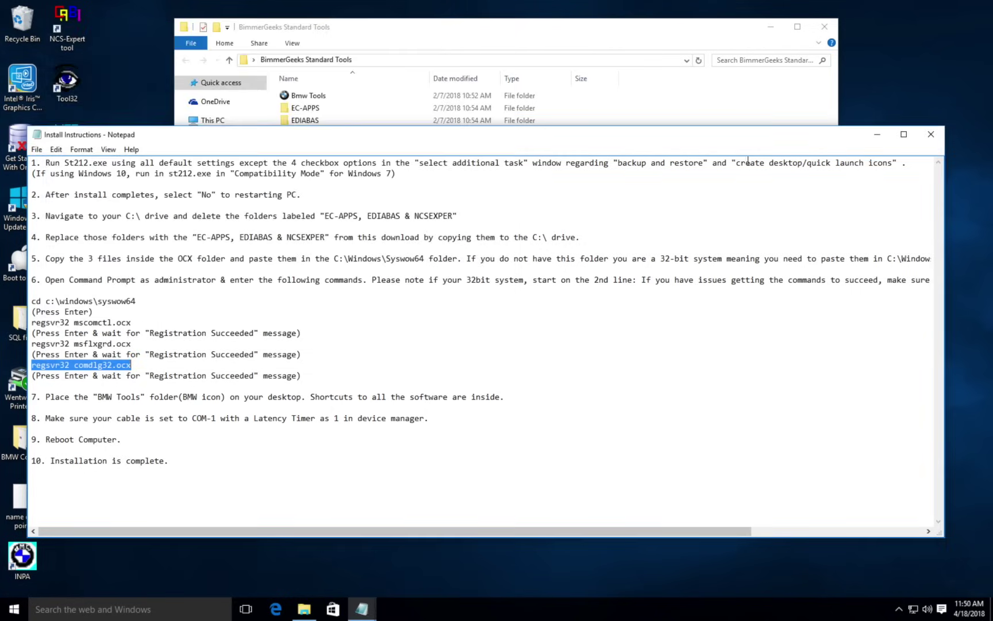
left_click(931, 134)
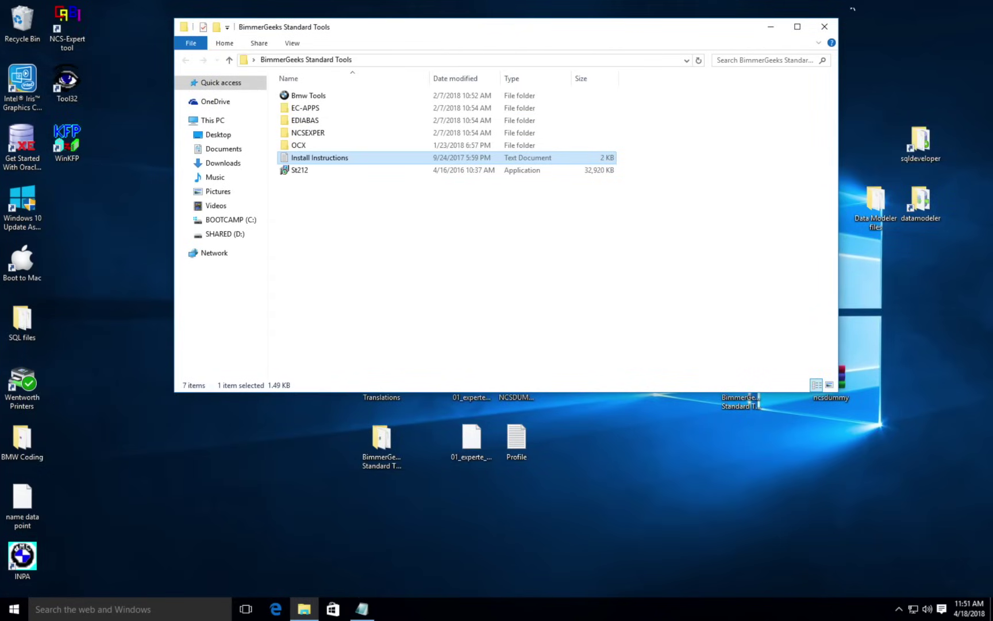
left_click(835, 22)
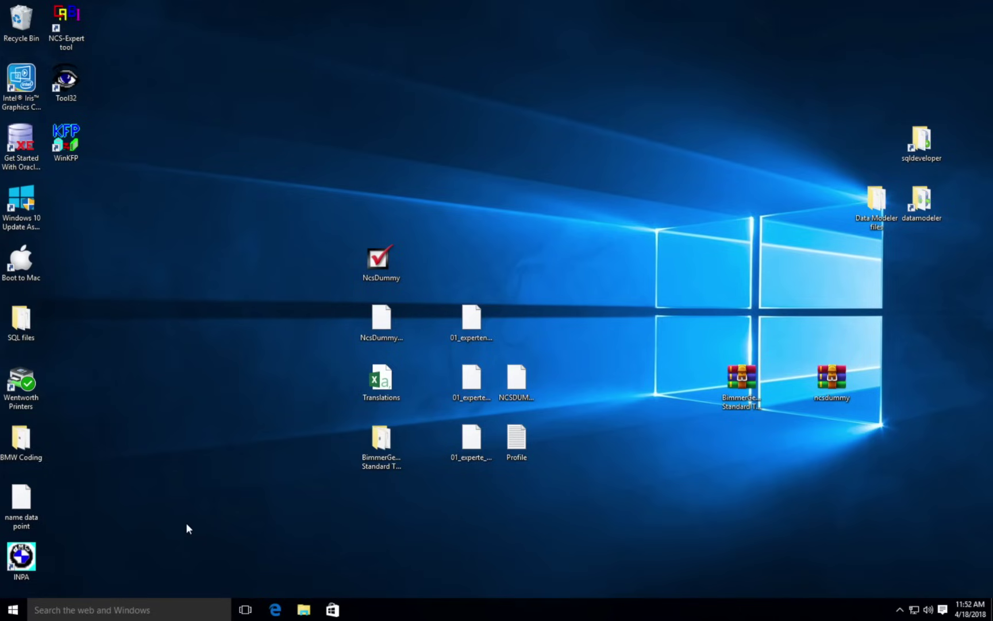
Open the NCSEXPER\PFL folder on the BOOTCAMP (C:) drive in File Explorer.
left_click(303, 611)
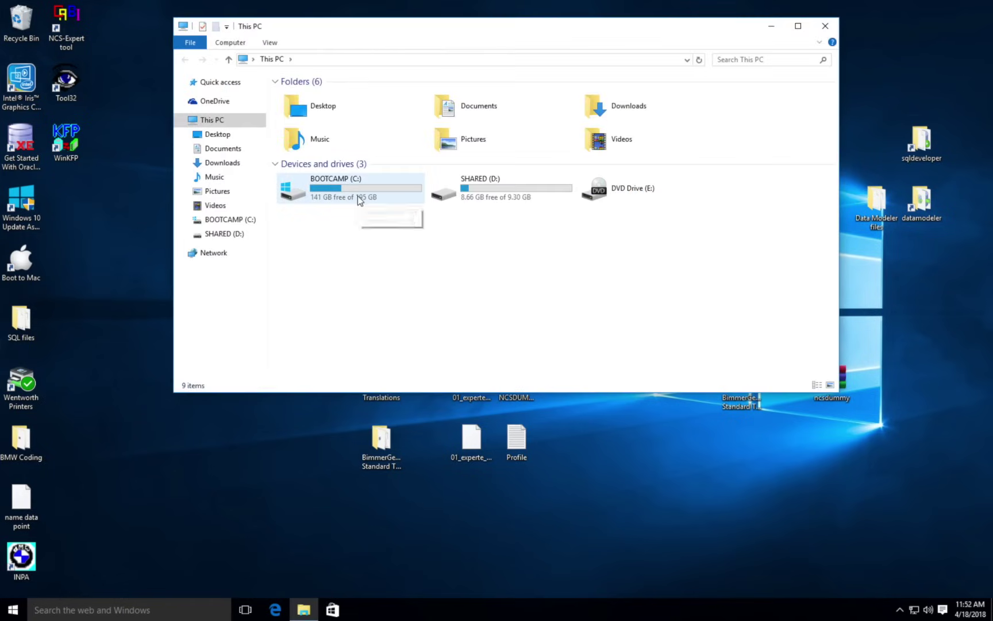
double_click(358, 198)
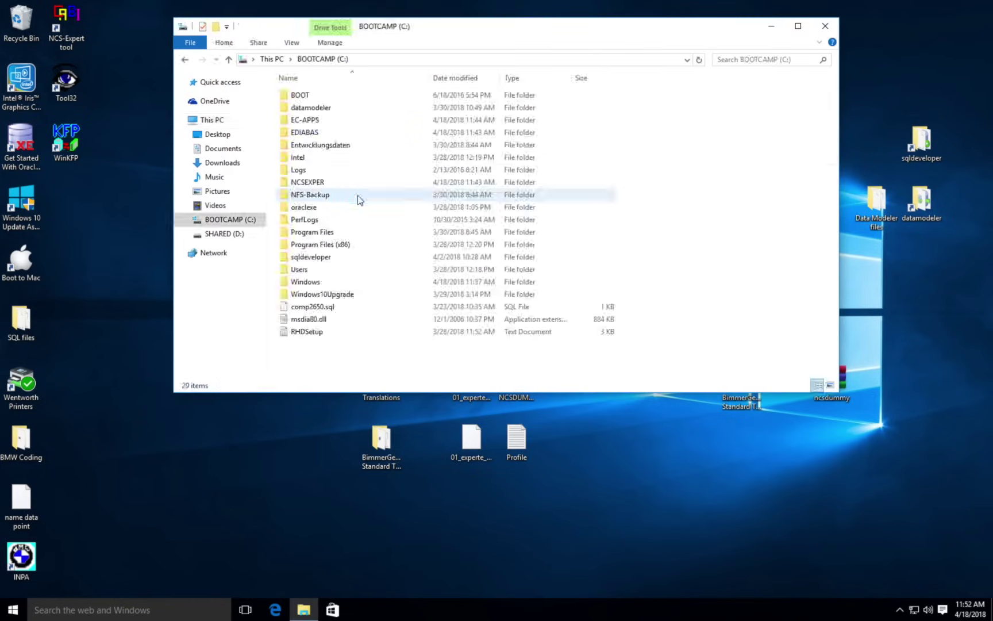
double_click(331, 182)
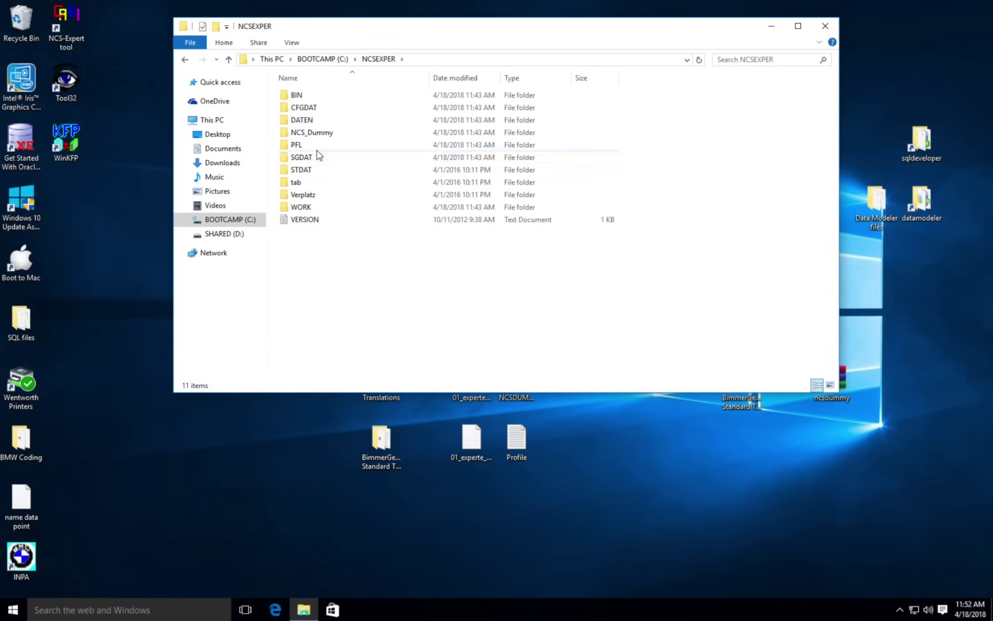
double_click(316, 147)
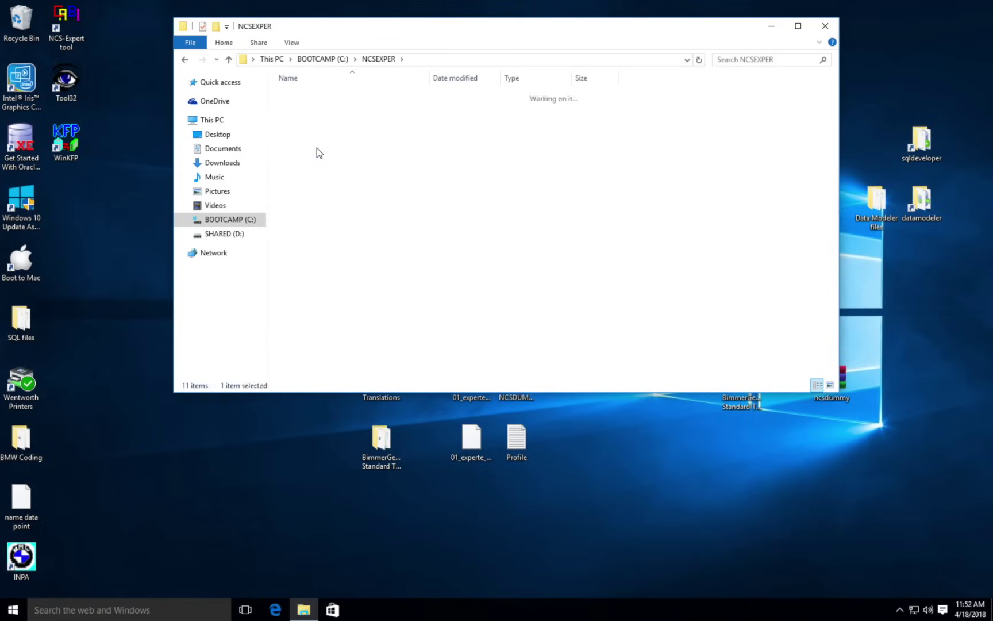
Move the three 01_experte profiles, NCSDUMMY4.PFL and the Profile text file from the desktop into PFL, replacing files with the same names.
left_click_drag(599, 36, 197, 75)
left_click_drag(464, 267, 251, 310)
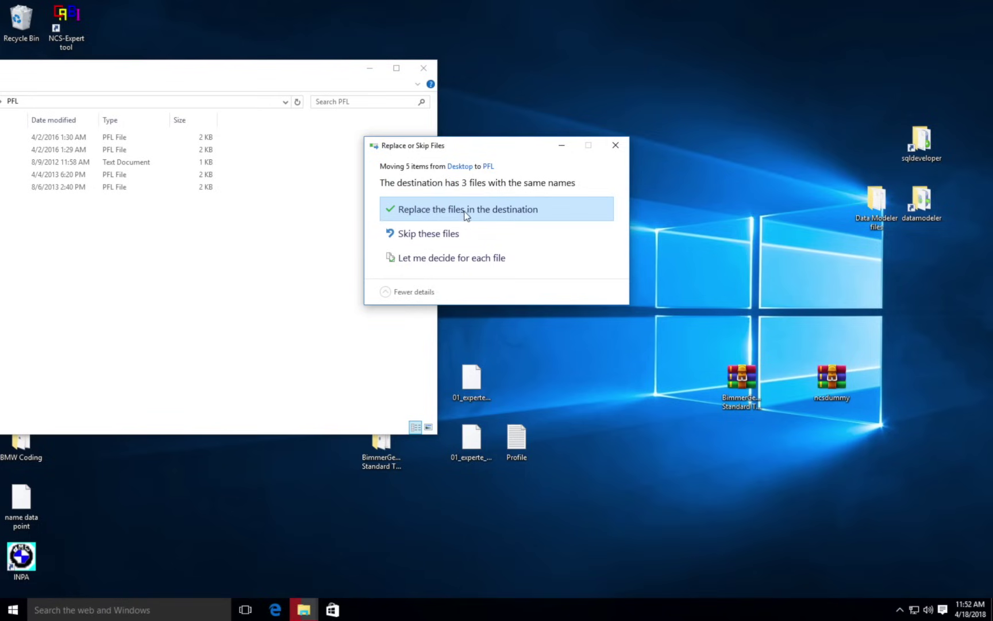
left_click(434, 209)
left_click_drag(257, 73, 684, 26)
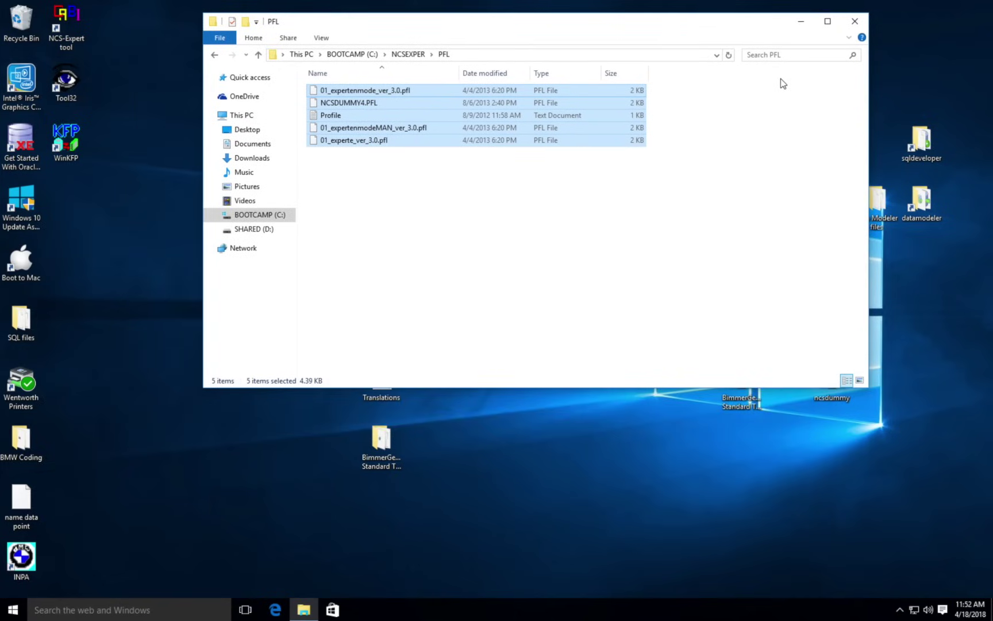
Close the PFL folder and start INPA to check the cable and ignition status, quitting it after the check.
left_click(853, 23)
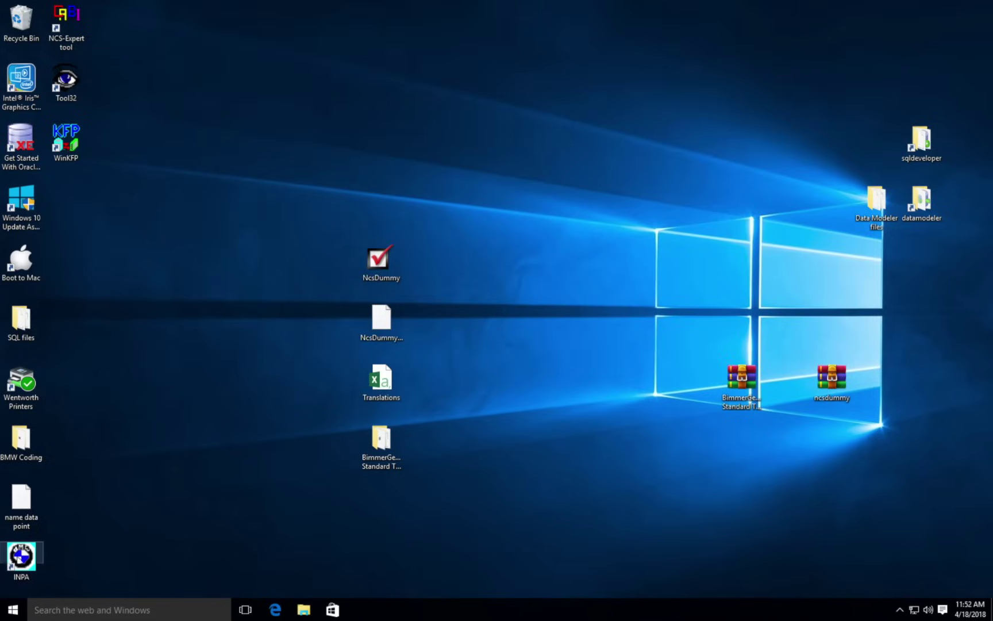
double_click(16, 559)
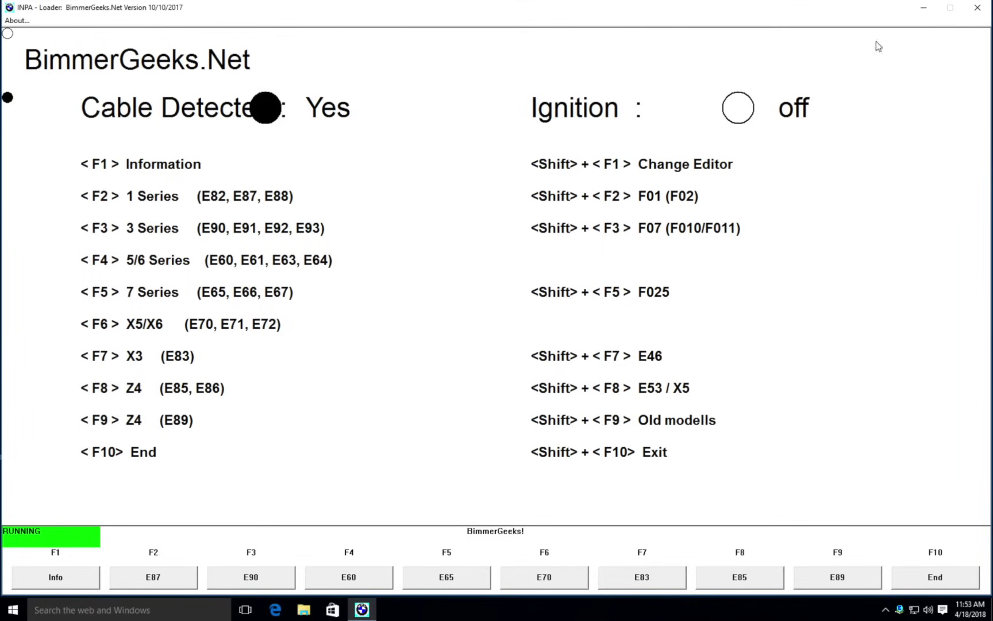
left_click(978, 12)
left_click(481, 328)
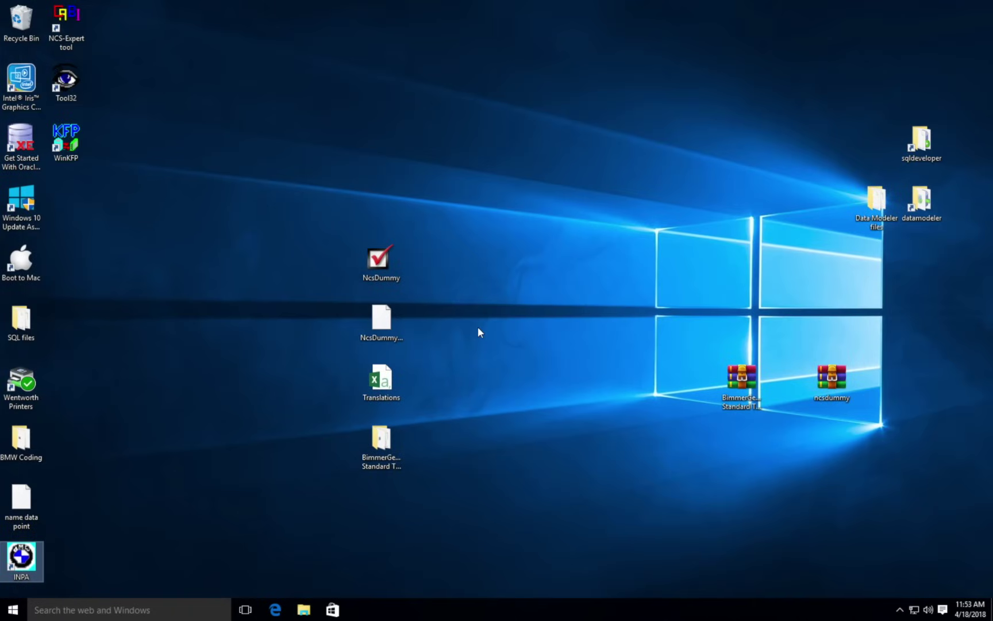
Test NCS-Expert tool by loading Revtor's NCS Expert Profile, and close the program.
double_click(78, 19)
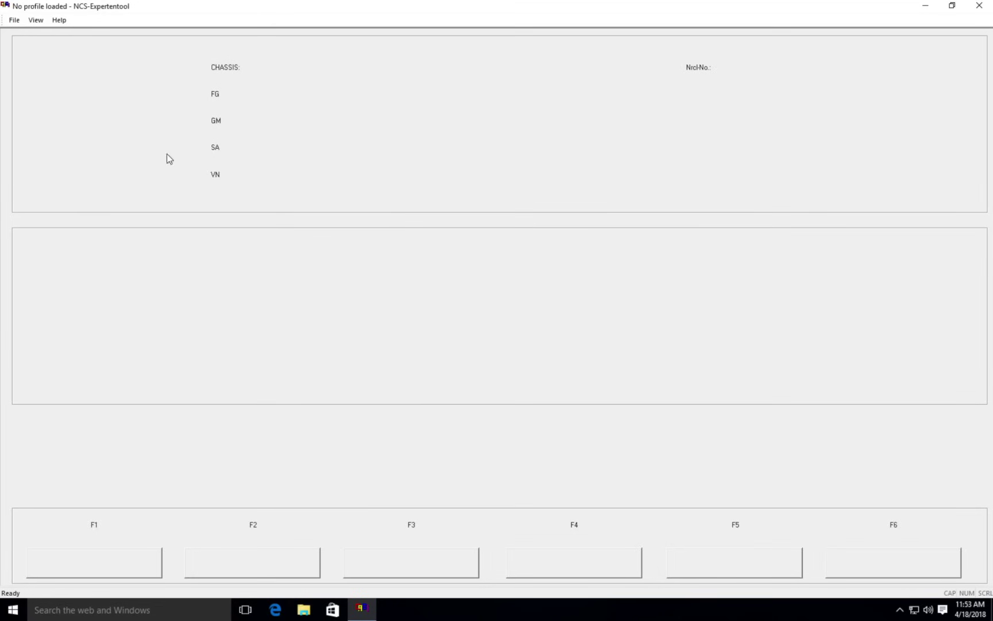
left_click(15, 20)
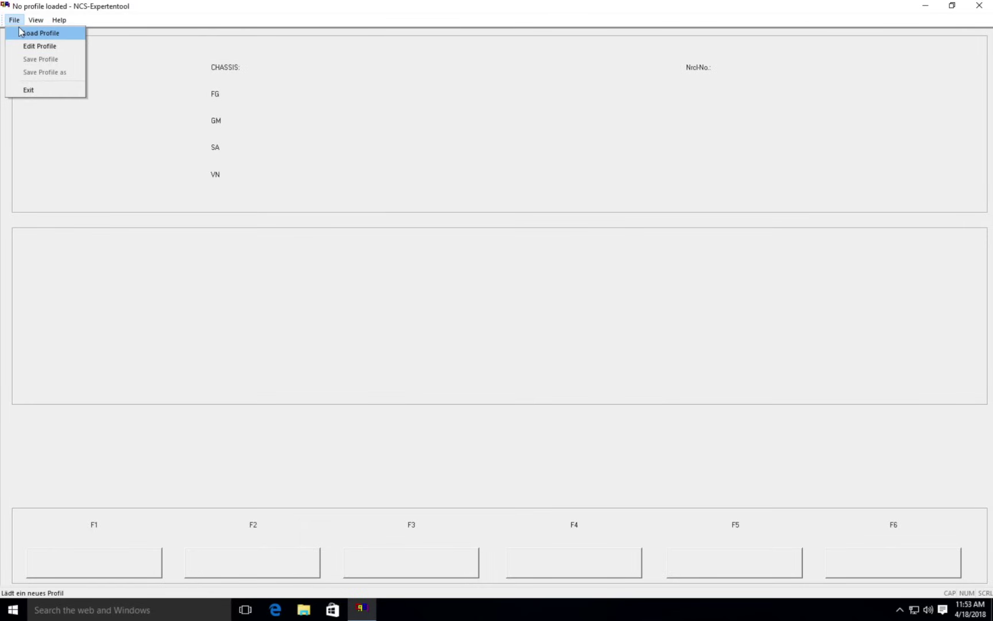
left_click(34, 33)
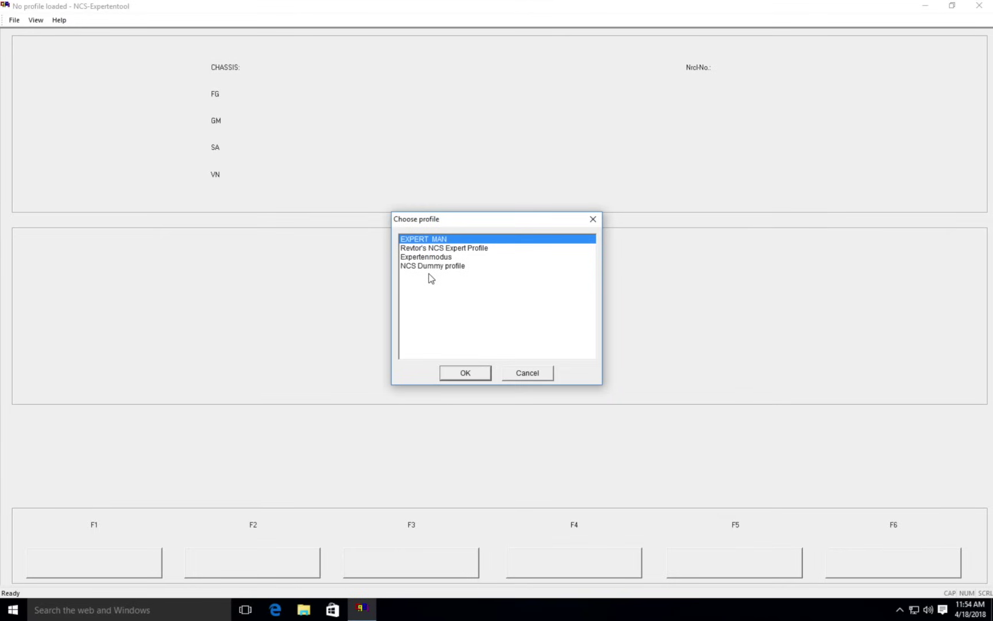
left_click(451, 248)
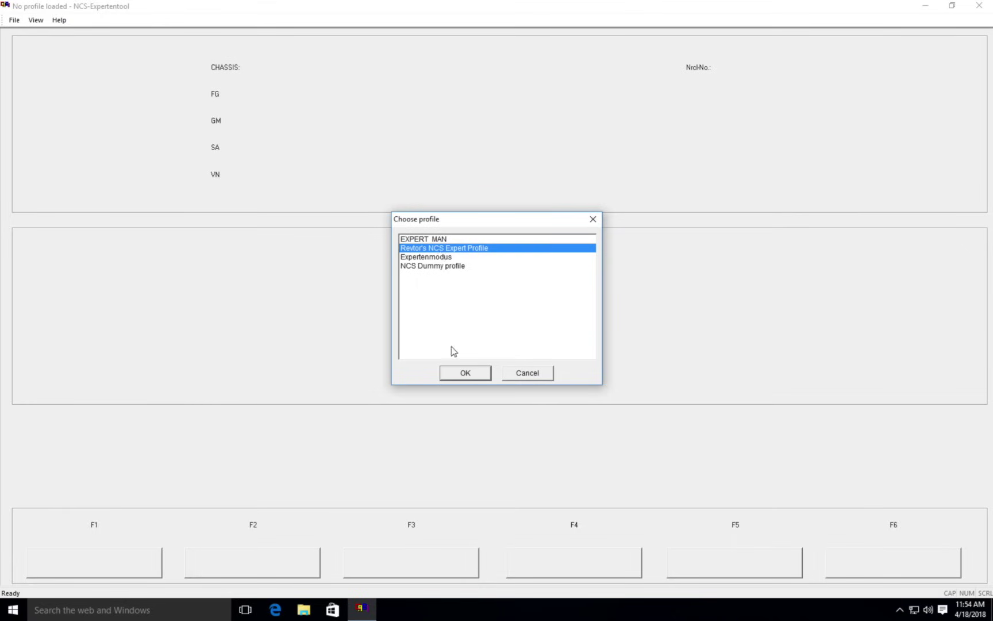
left_click(457, 374)
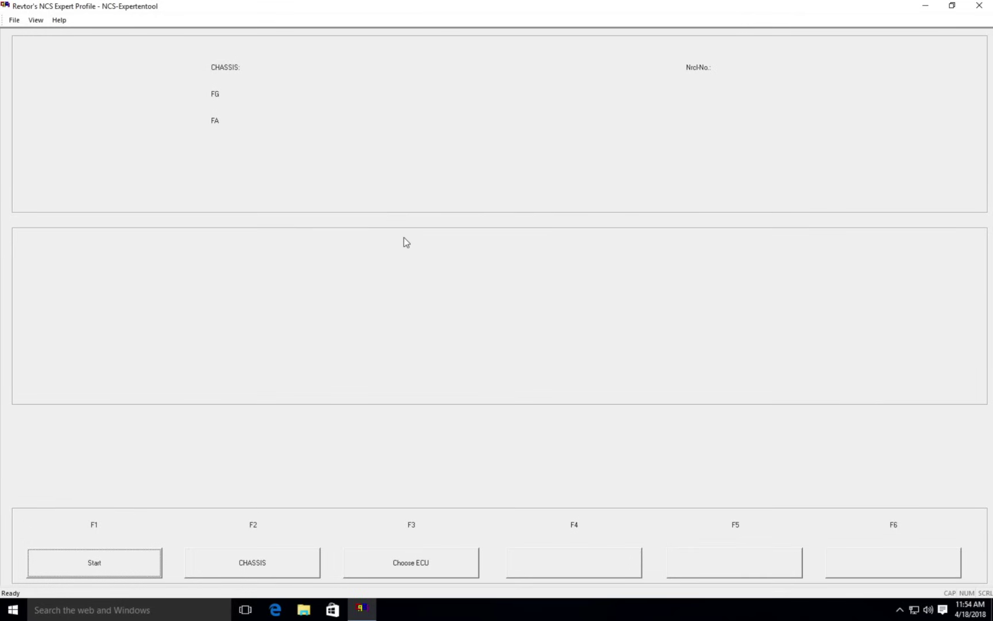
left_click(978, 4)
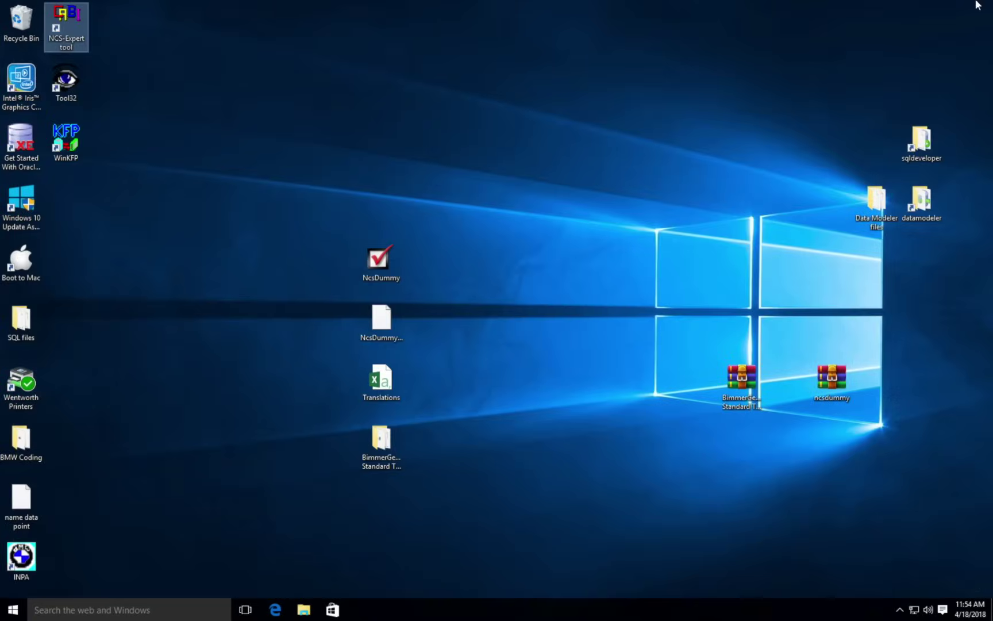
left_click(704, 171)
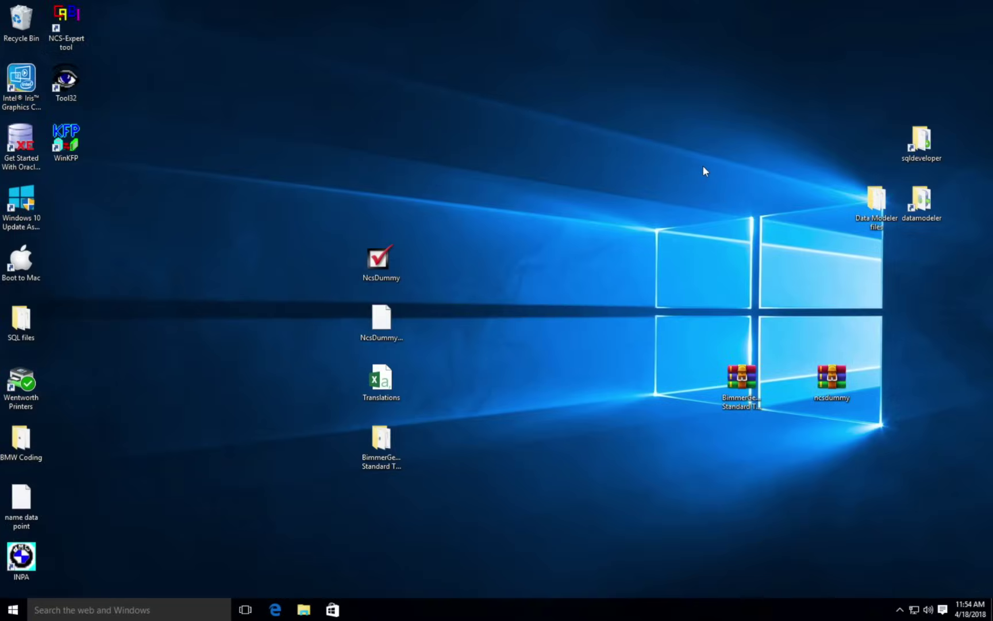
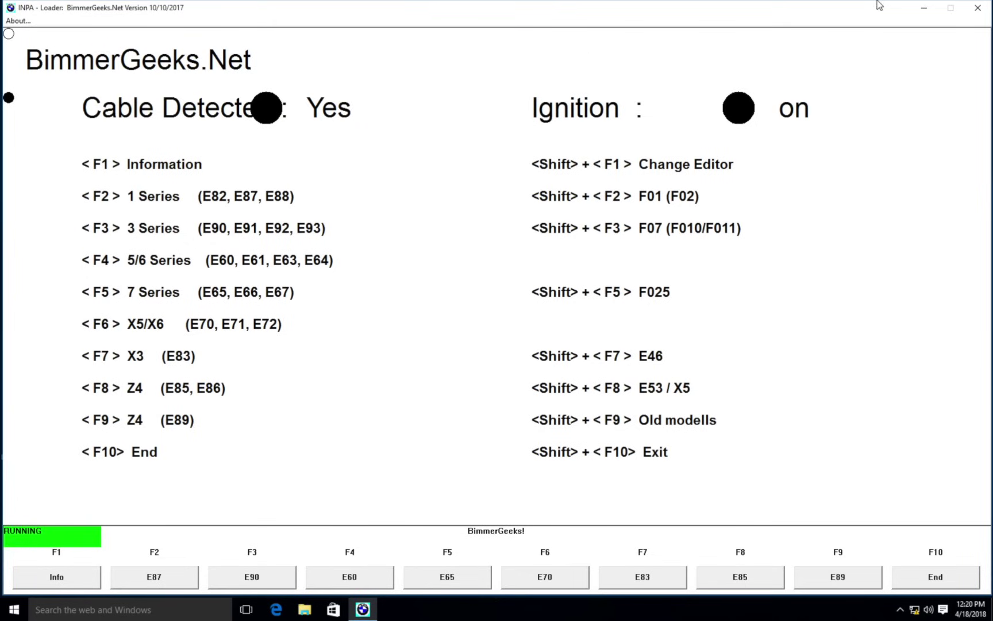
Quit INPA and load Revtor's NCS Expert Profile in NCS-Expert tool.
left_click(977, 8)
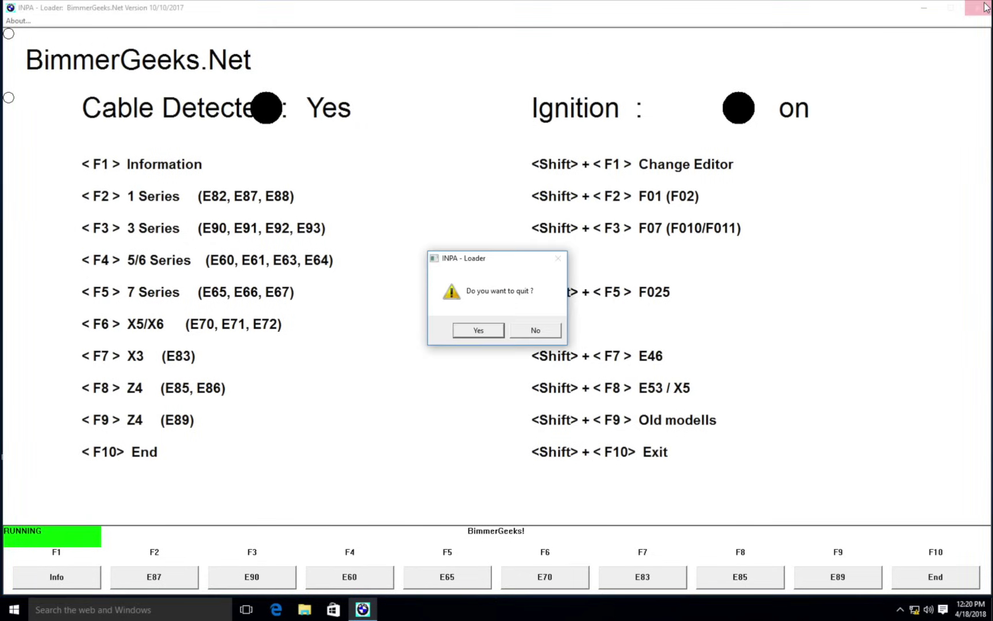
left_click(491, 330)
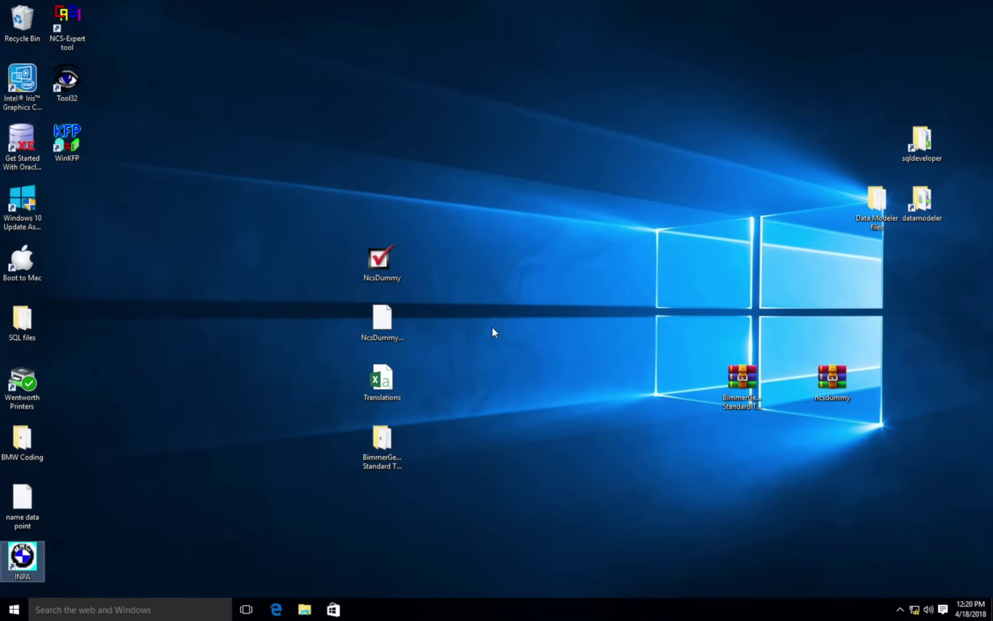
double_click(74, 35)
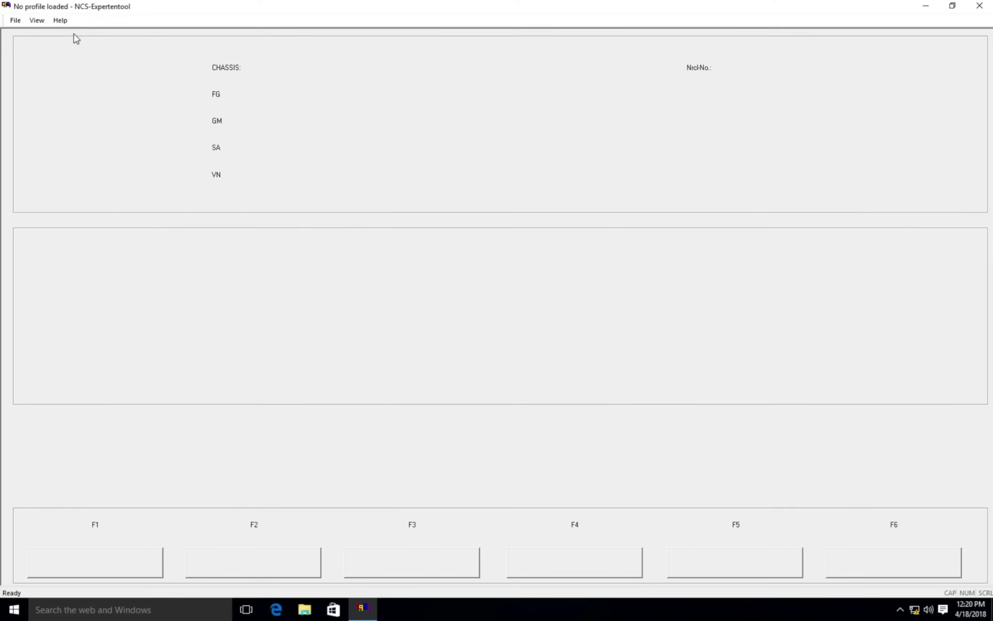
left_click(16, 20)
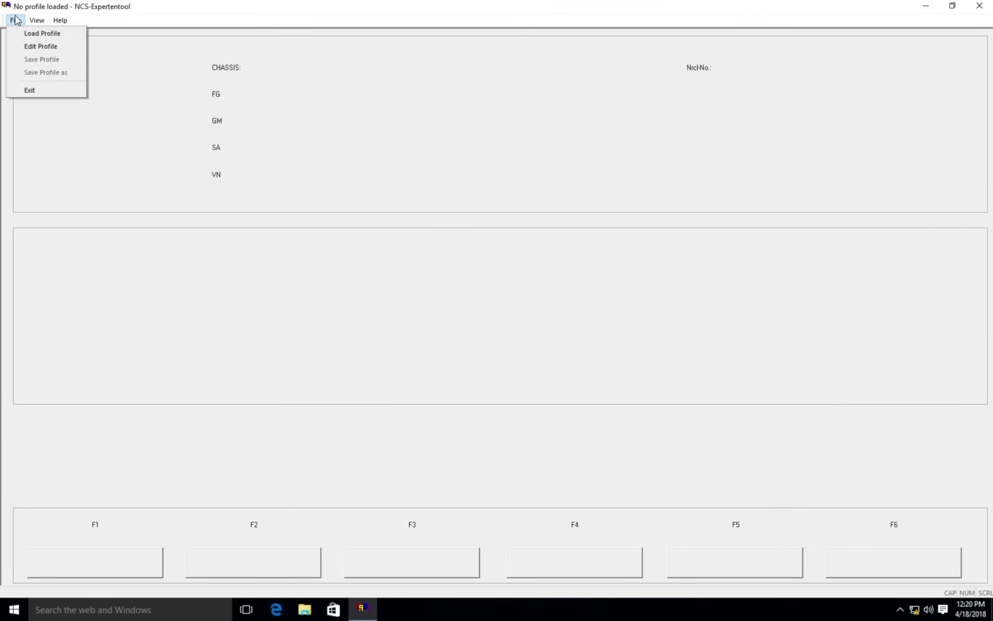
left_click(31, 35)
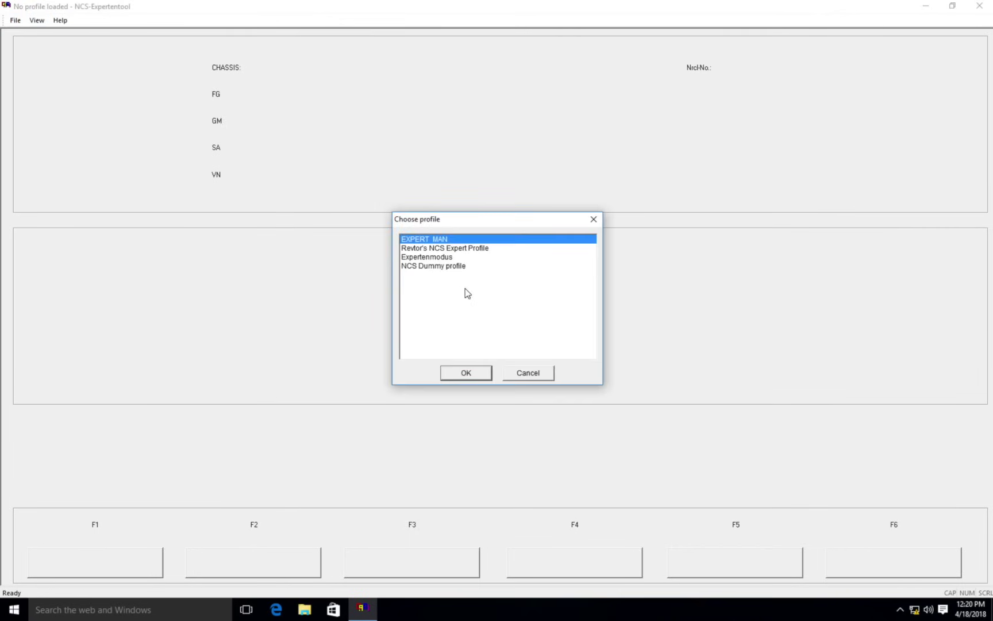
left_click(470, 249)
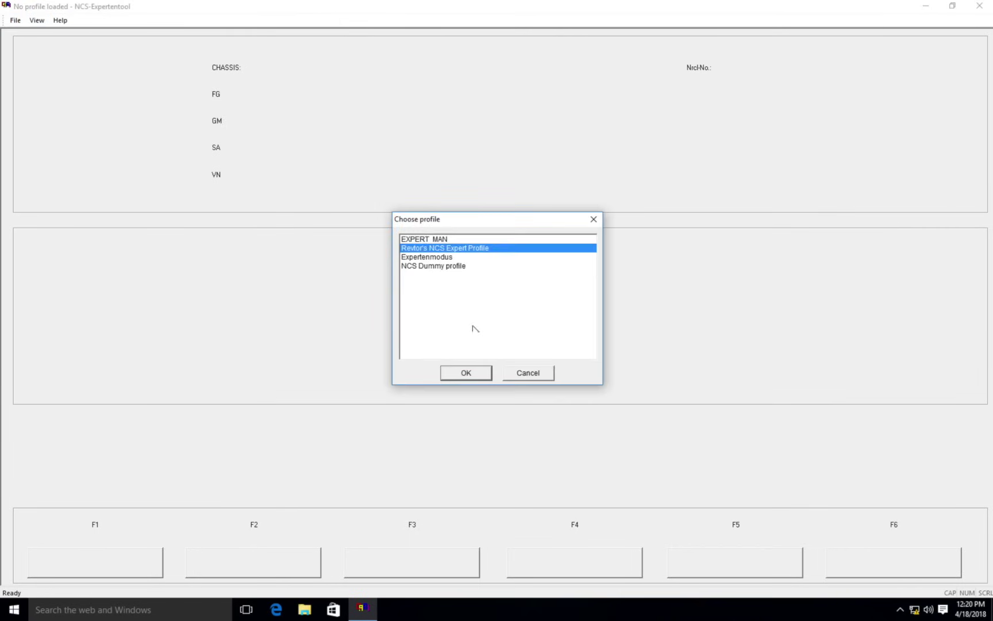
left_click(466, 370)
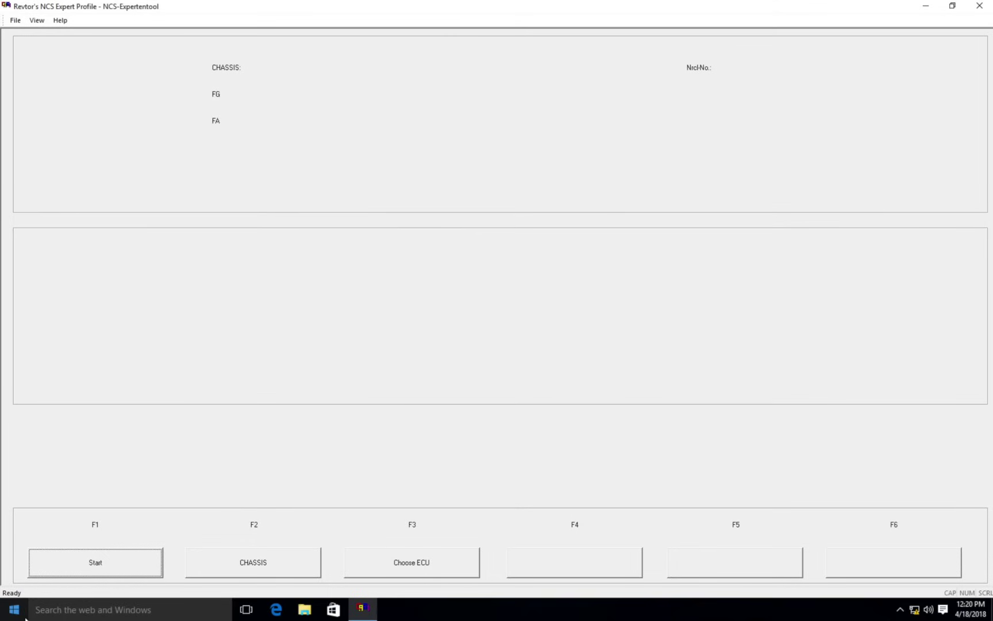
Choose the E46 chassis with AKMB as the ECU to read the car data from, and return to the main functions.
left_click(84, 575)
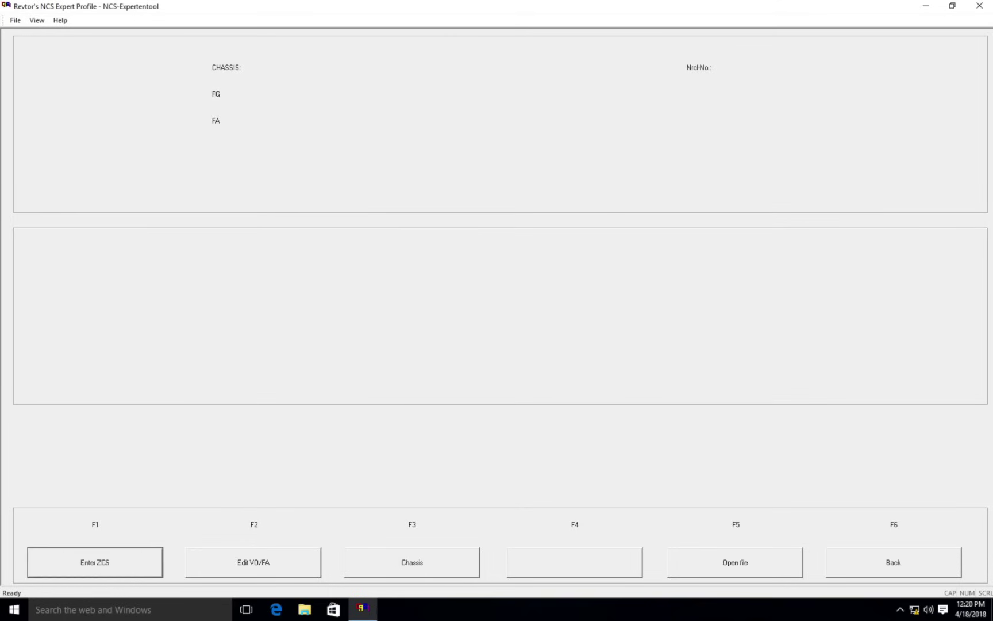
left_click(365, 564)
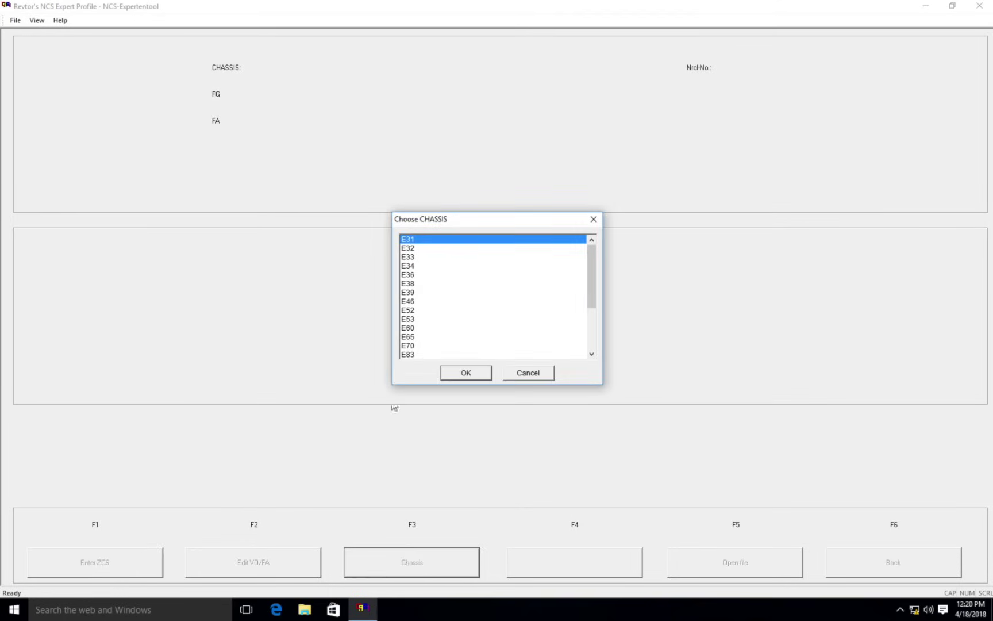
left_click(410, 303)
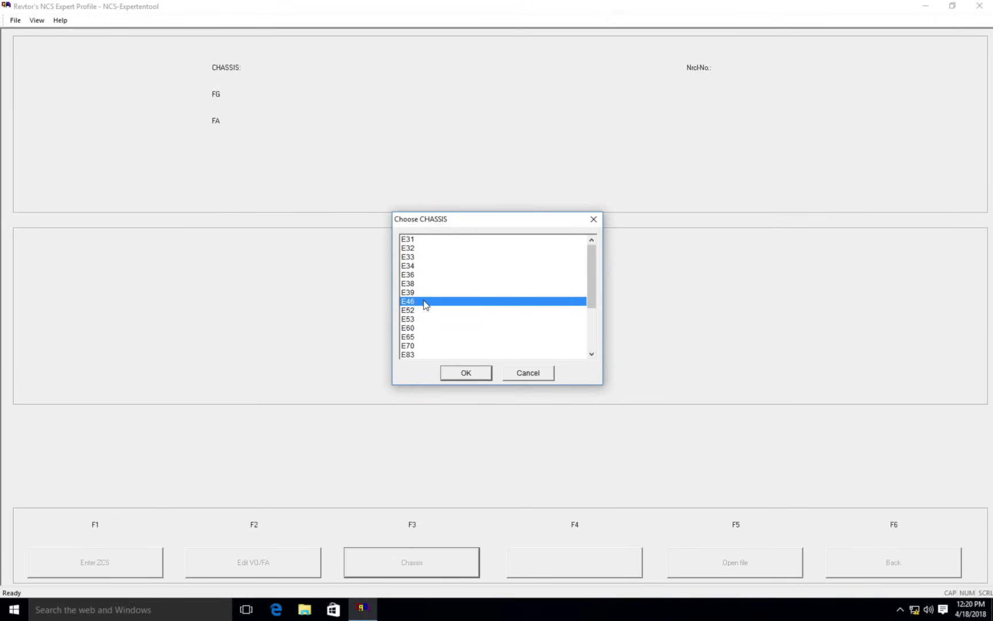
scroll(426, 306, "down", 2)
scroll(426, 305, "down", 1)
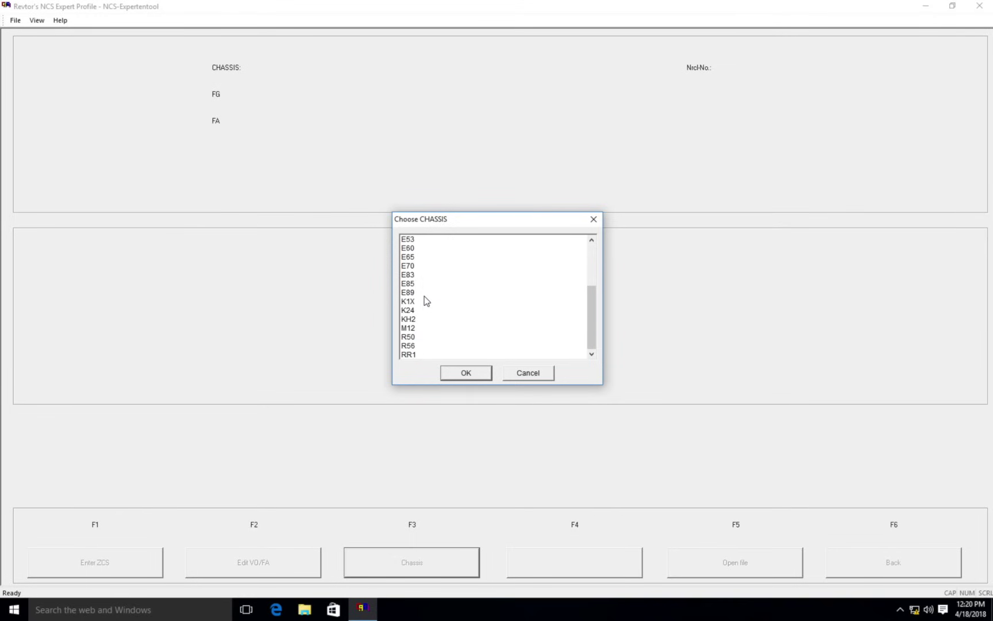
scroll(425, 296, "up", 3)
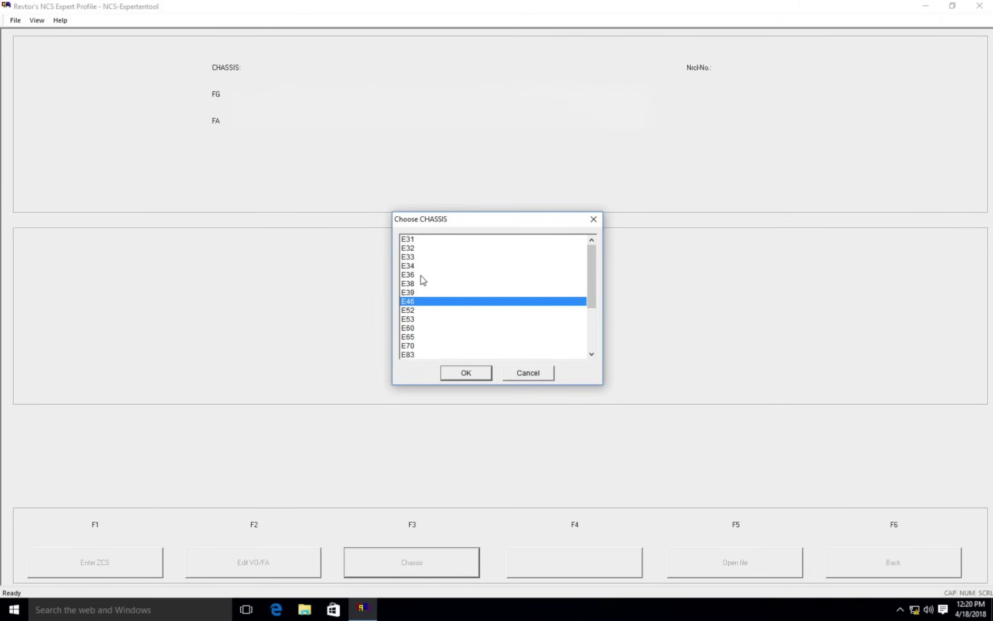
left_click(466, 373)
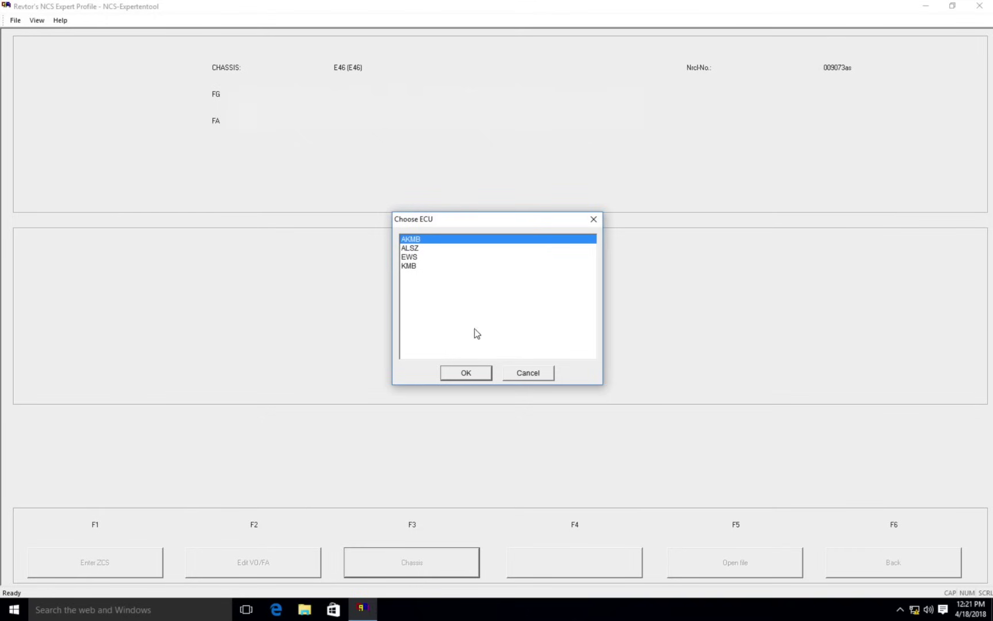
left_click(467, 368)
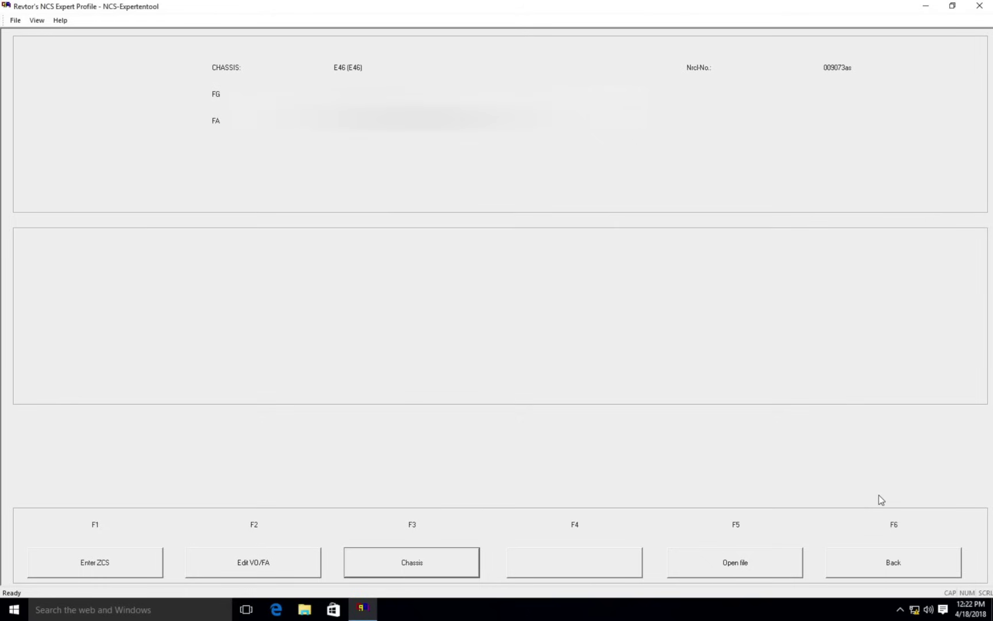
left_click(908, 559)
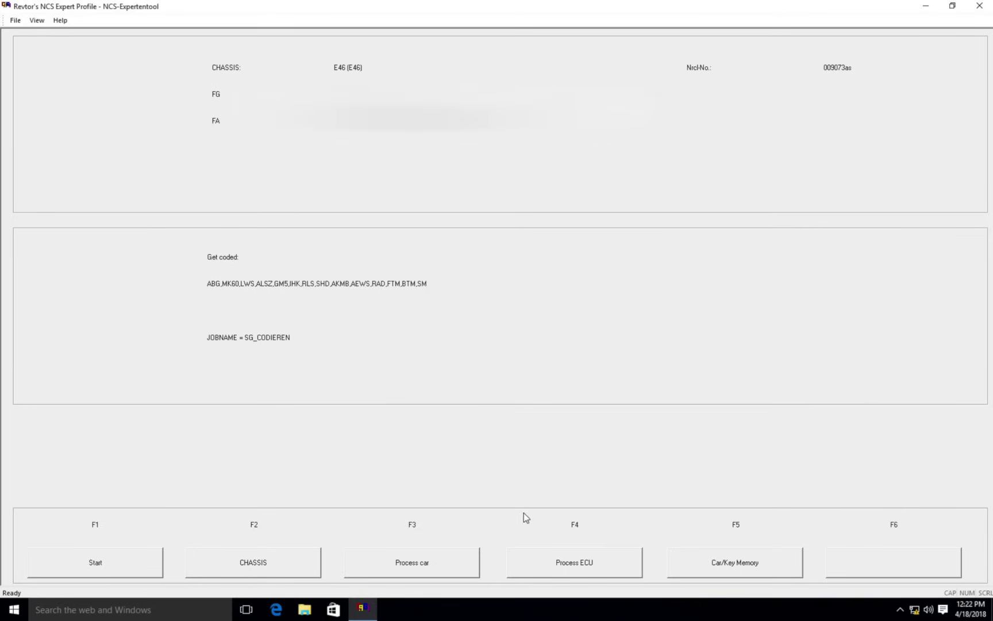
Choose the GM5 module for ECU processing and accept its SGET data.
left_click(560, 568)
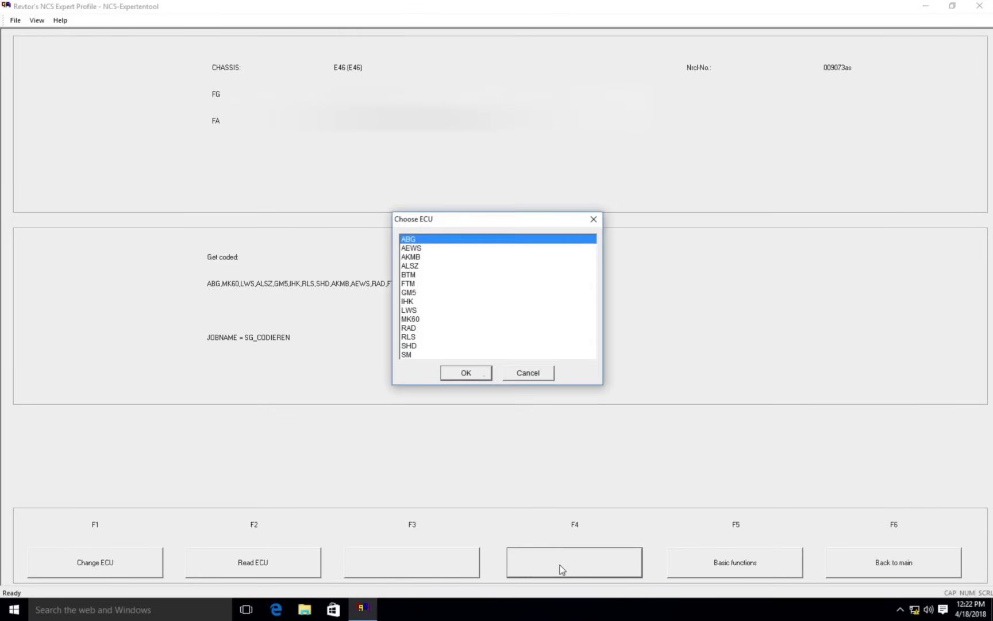
left_click(415, 293)
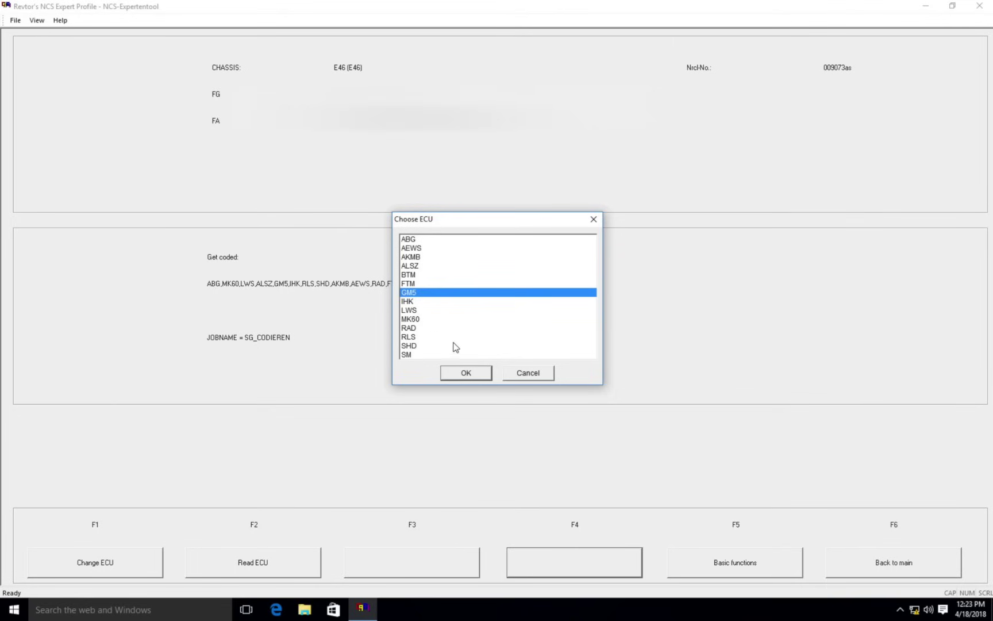
left_click(466, 371)
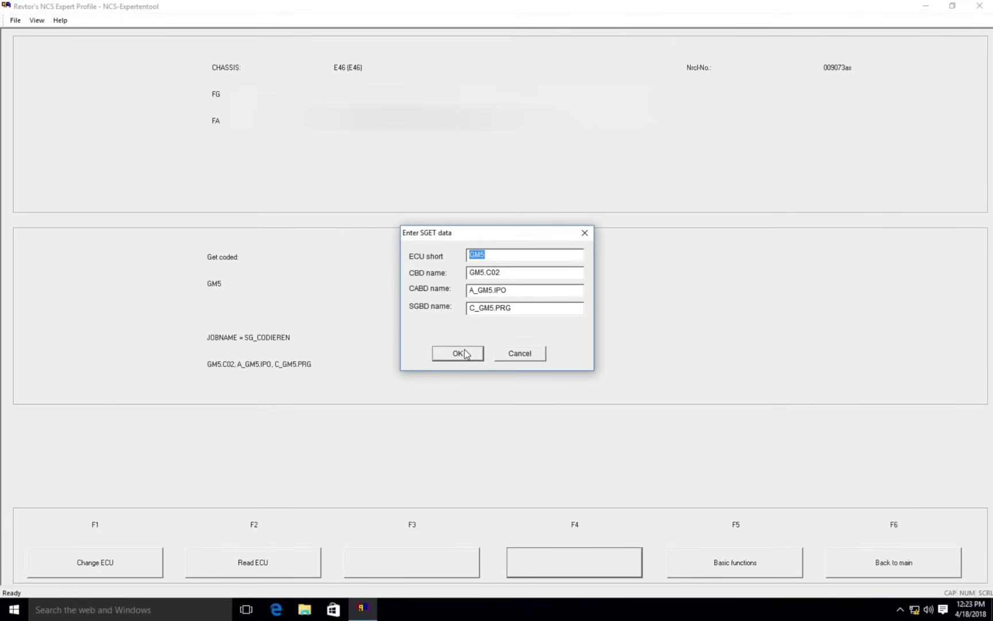
left_click(463, 353)
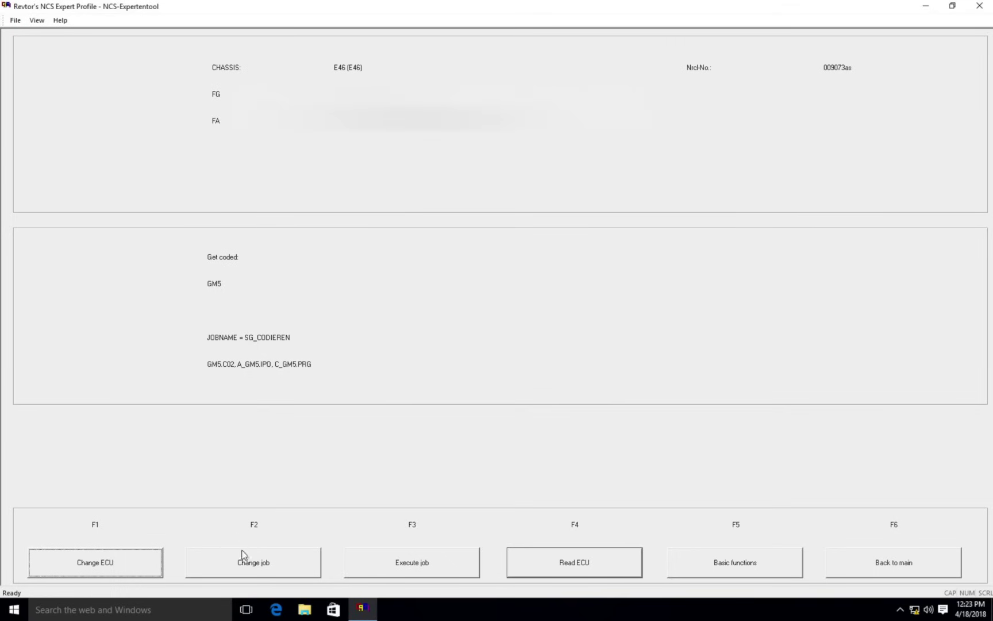
Change the GM5 job to CODIERDATEN_LESEN, execute it, and minimize NCS-Expert tool.
left_click(248, 568)
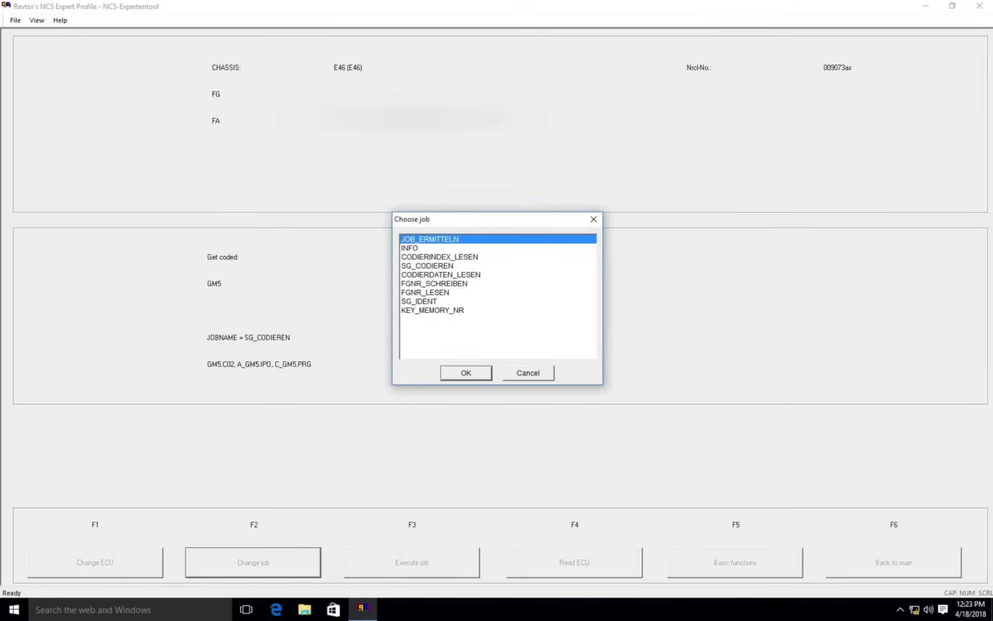
left_click(447, 276)
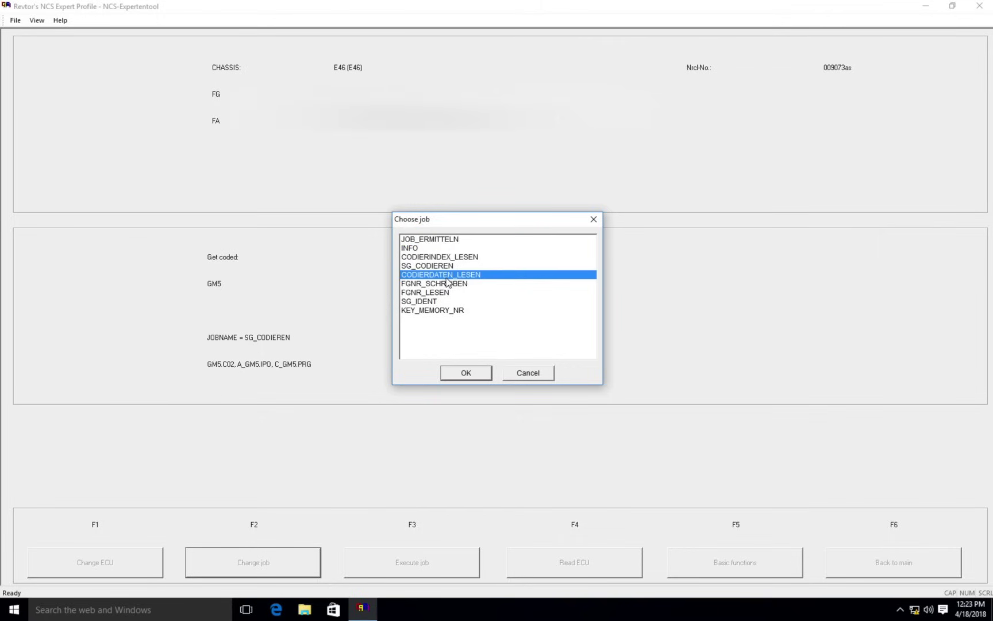
left_click(466, 372)
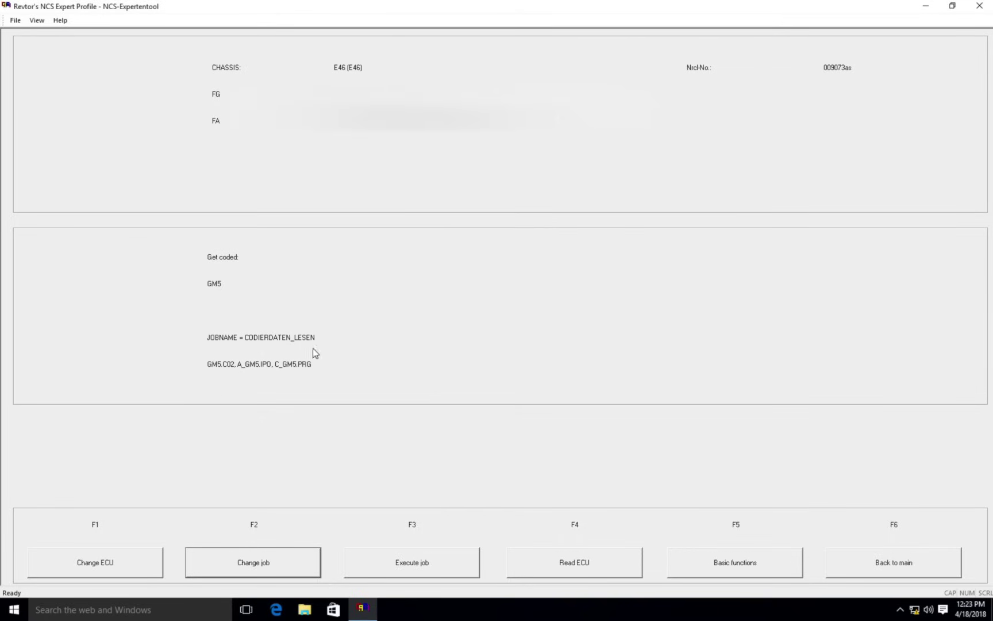
left_click(413, 564)
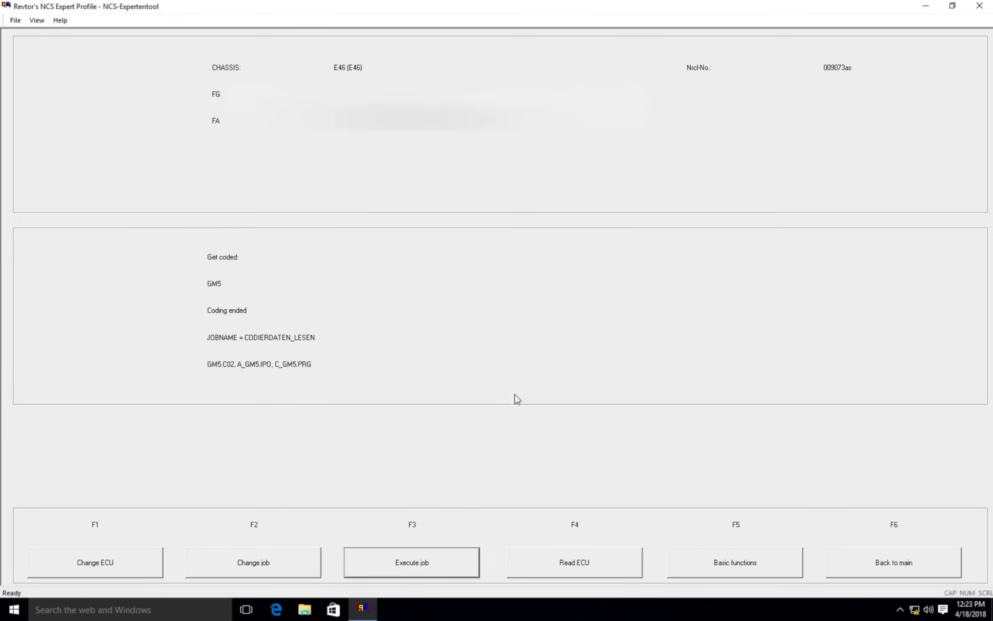
left_click(925, 7)
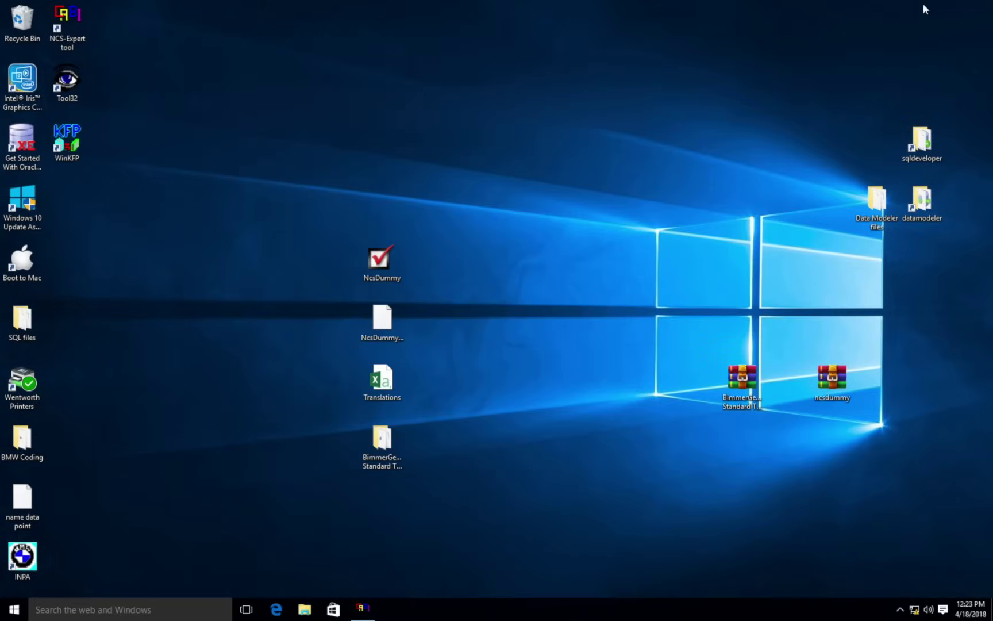
Open NcsDummy and choose the E46 chassis.
double_click(381, 260)
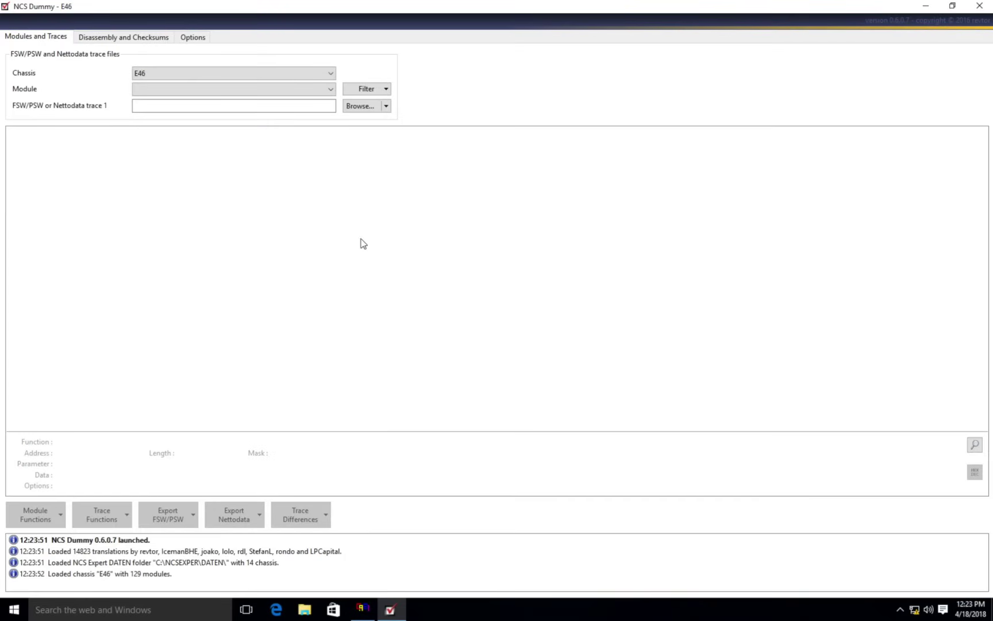
left_click(133, 72)
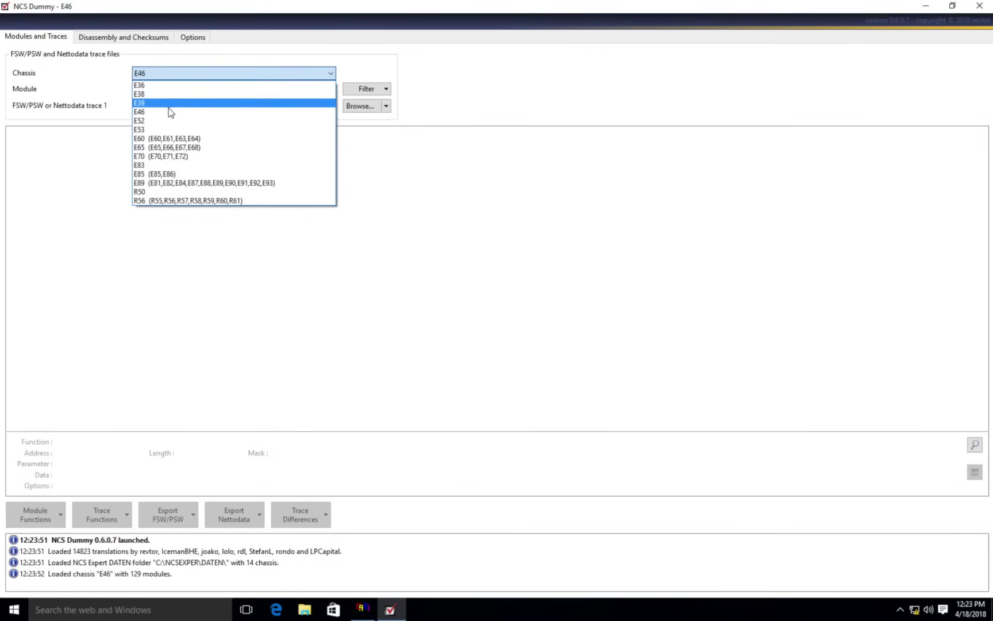
left_click(170, 111)
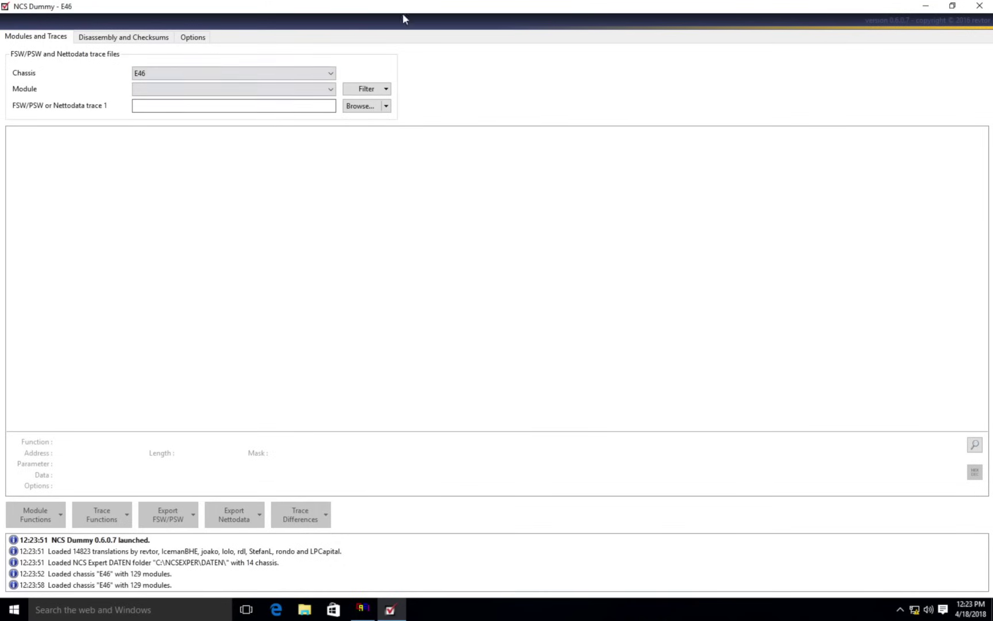
left_click(917, 6)
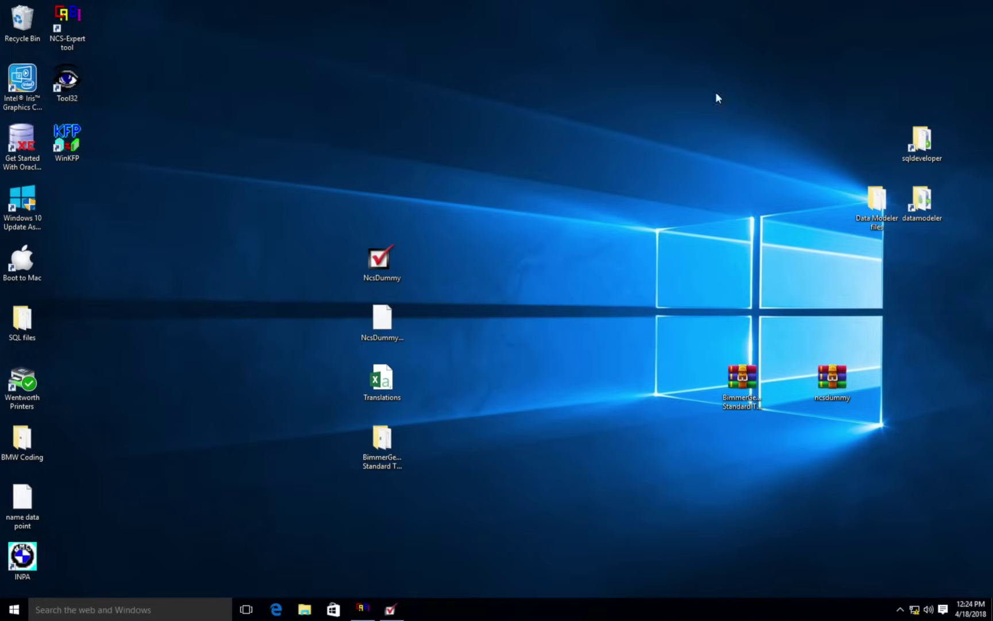
left_click(395, 335)
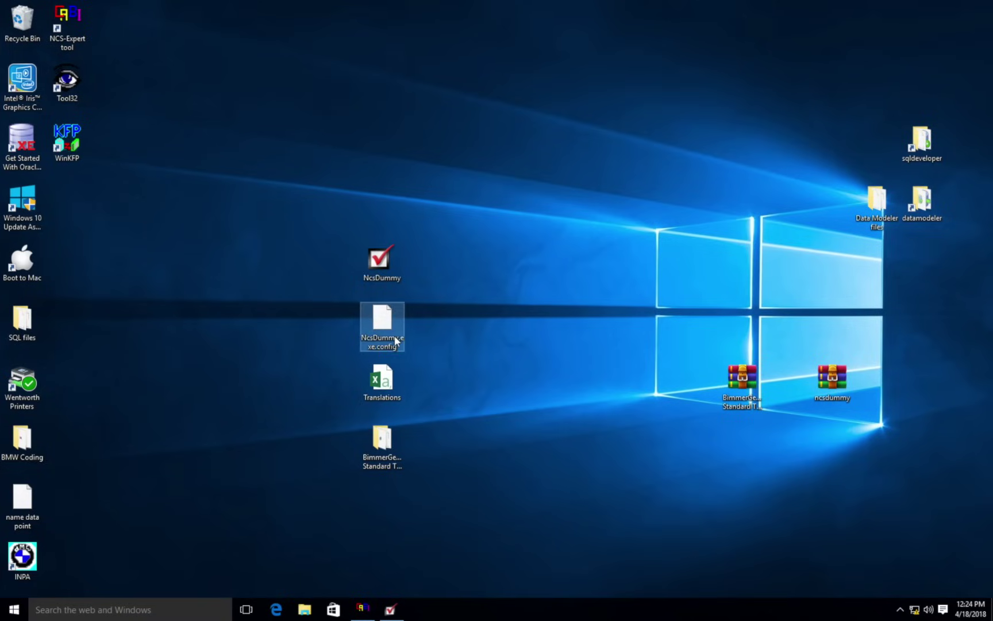
left_click(430, 375)
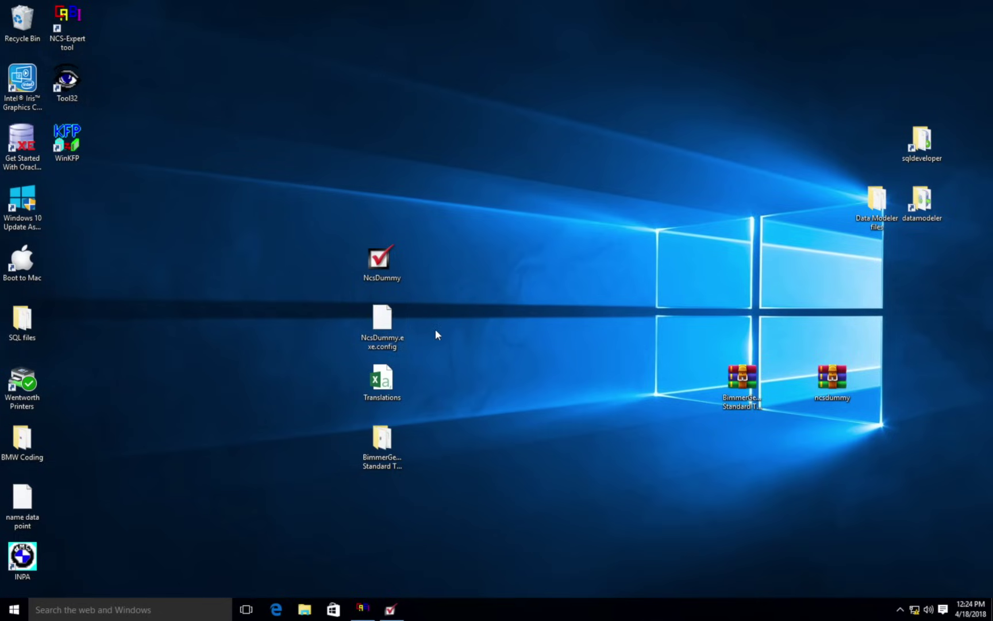
left_click(392, 610)
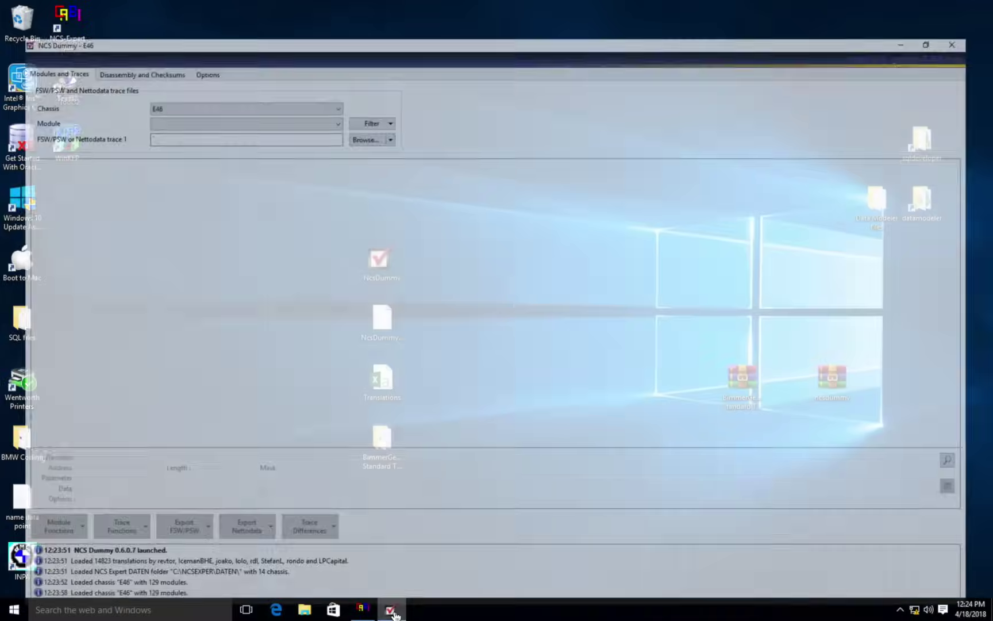
Select the GM5.C01 module and open FSW_PSW.TRC from C:\NCSEXPER\WORK as trace file 1.
left_click(244, 92)
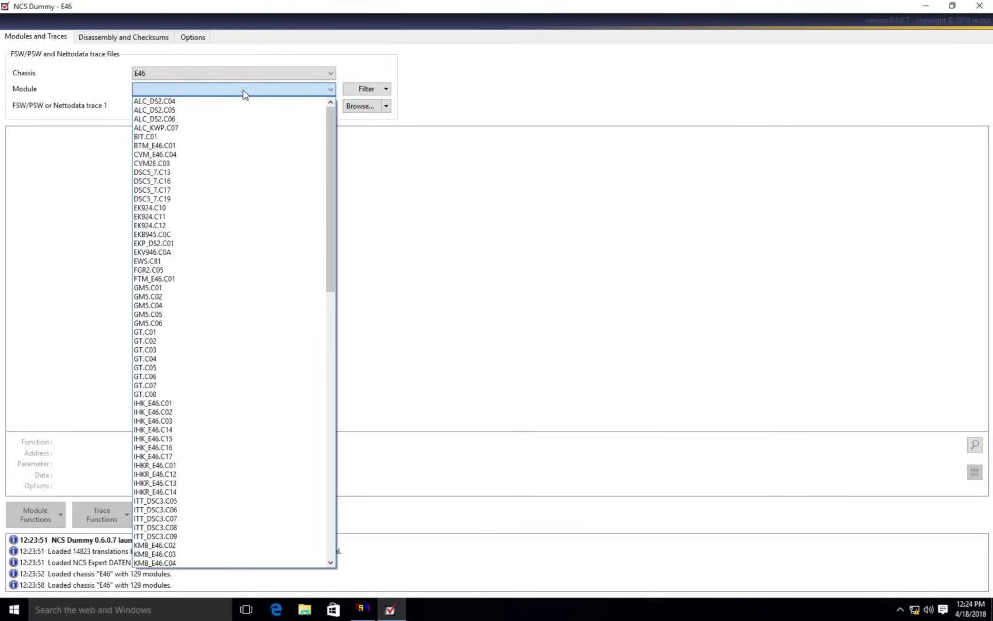
left_click(196, 290)
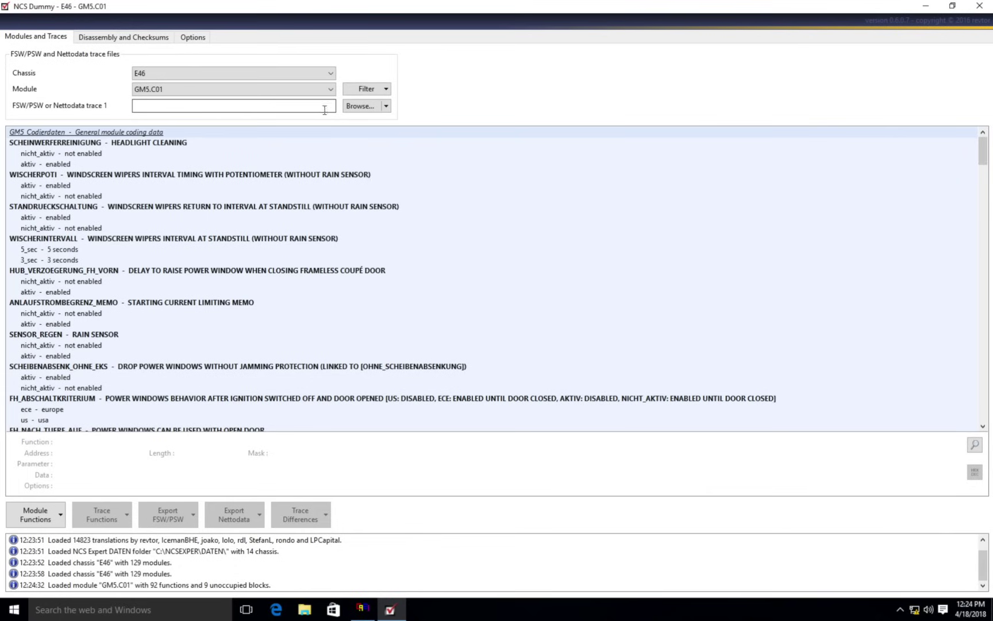
left_click(361, 107)
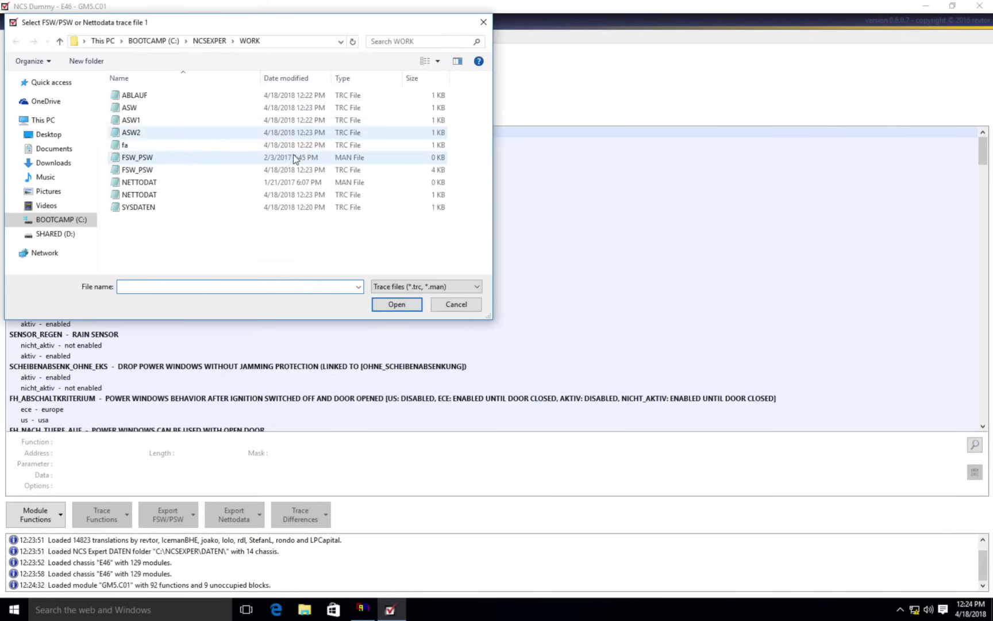
left_click(72, 221)
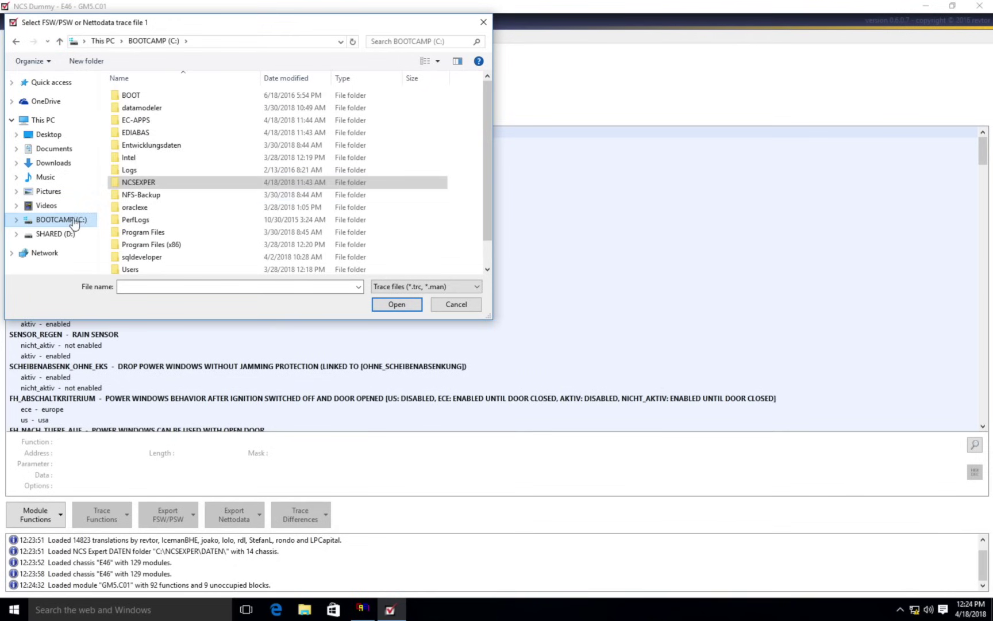
double_click(165, 183)
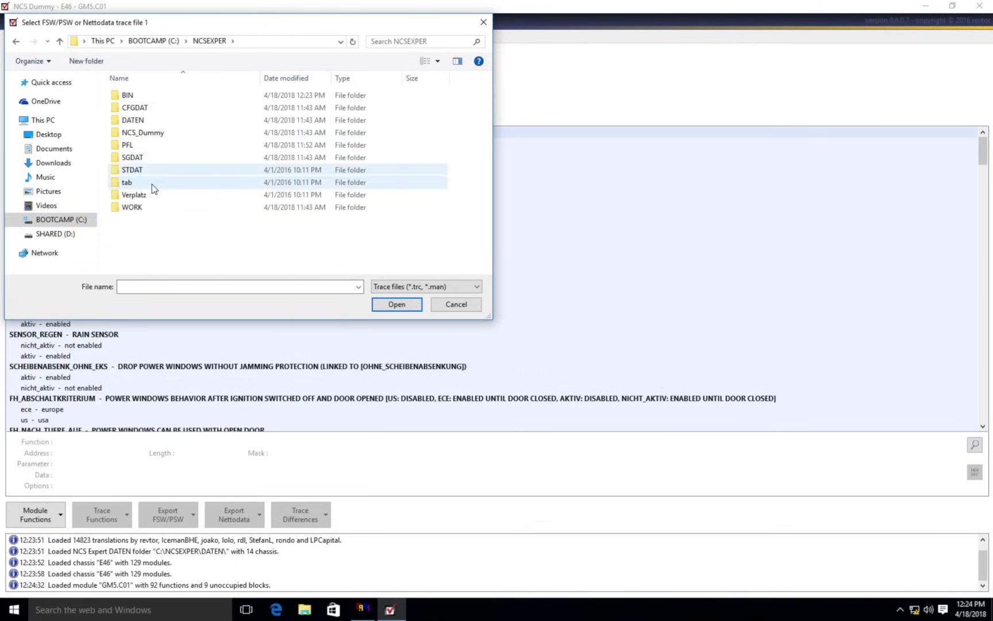
double_click(148, 207)
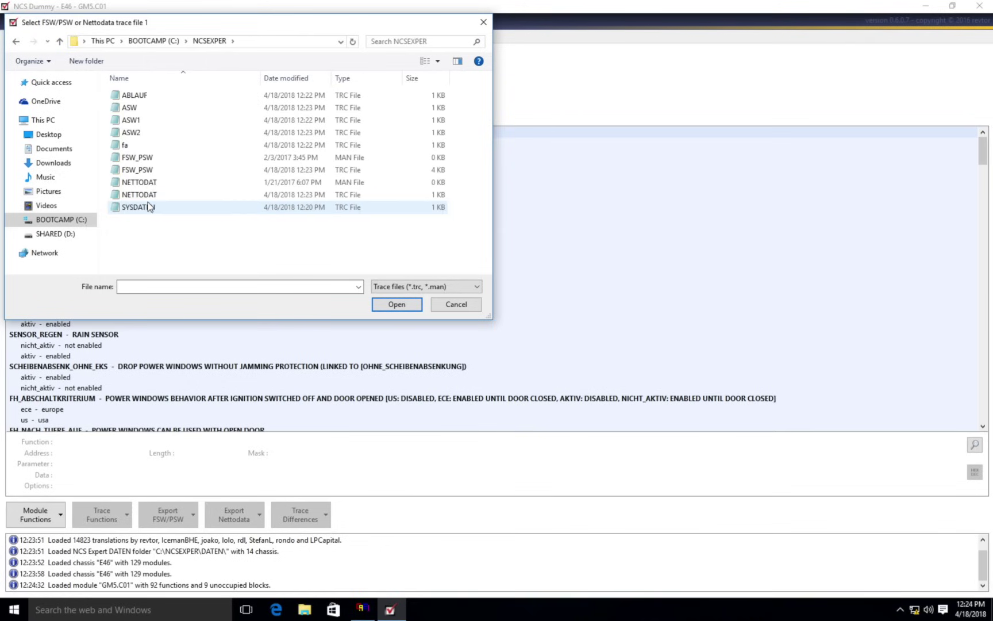
left_click(176, 167)
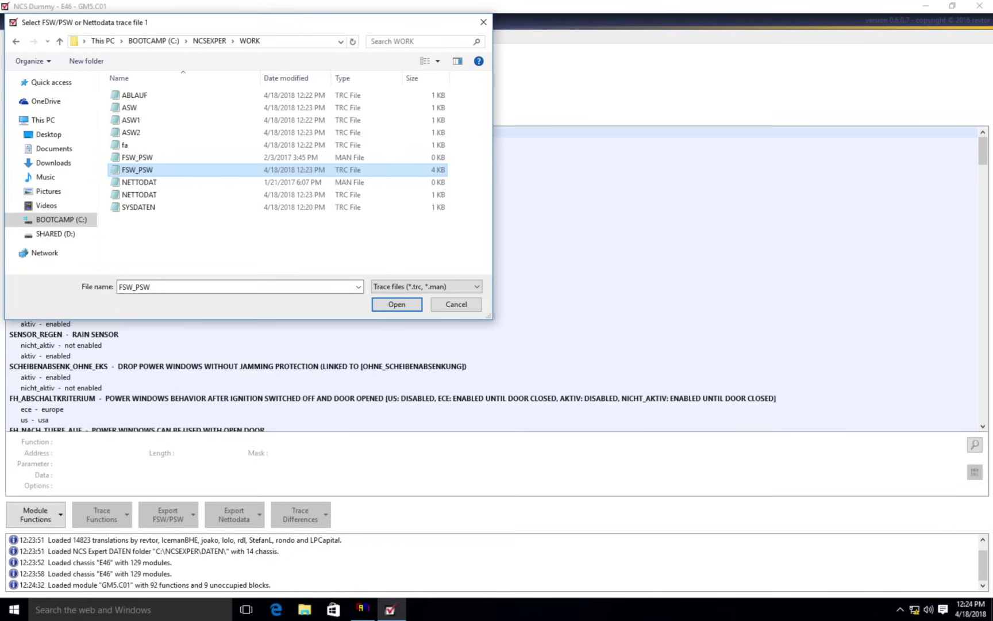
mouse_move(989, 613)
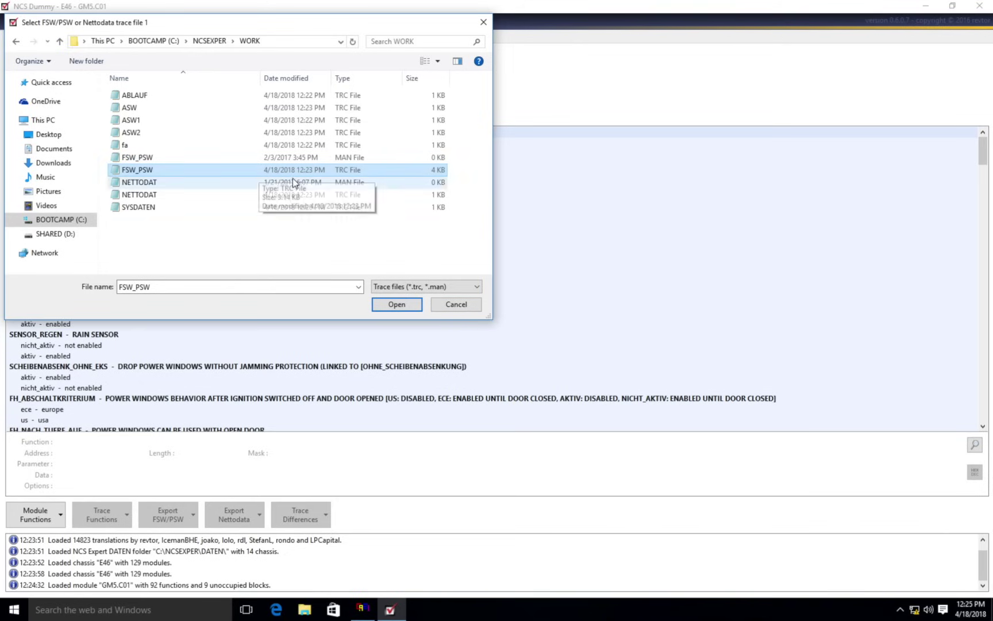
left_click(397, 304)
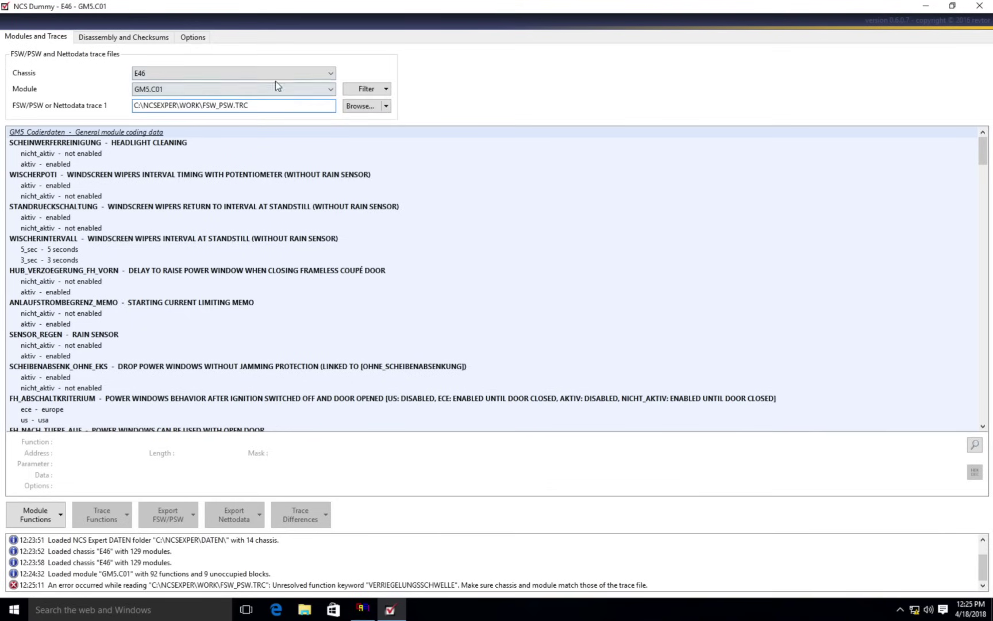
Change the module to GM5.C02 for the chosen FSW_PSW.TRC trace.
left_click(259, 89)
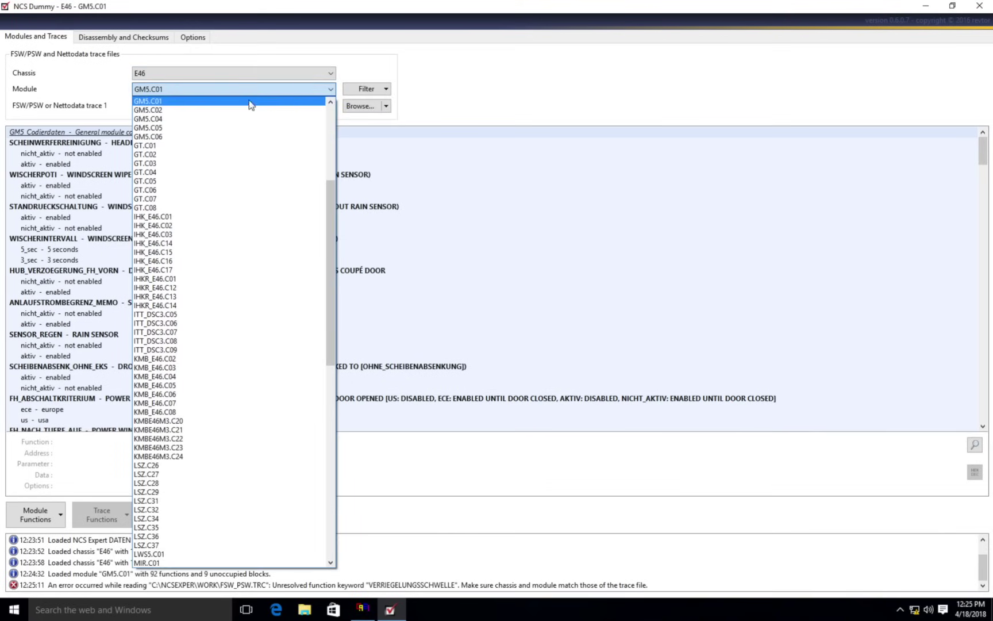
left_click(246, 111)
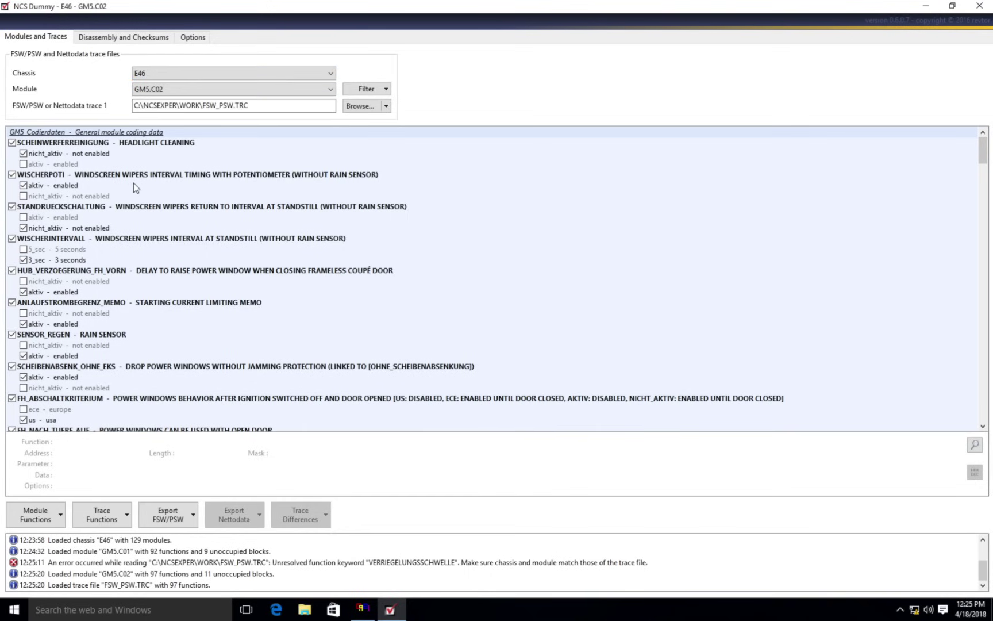
Examine the GM5 coding functions from the wiper and power window settings through to the door unlocking functionality.
scroll(139, 232, "down", 1)
scroll(140, 231, "down", 1)
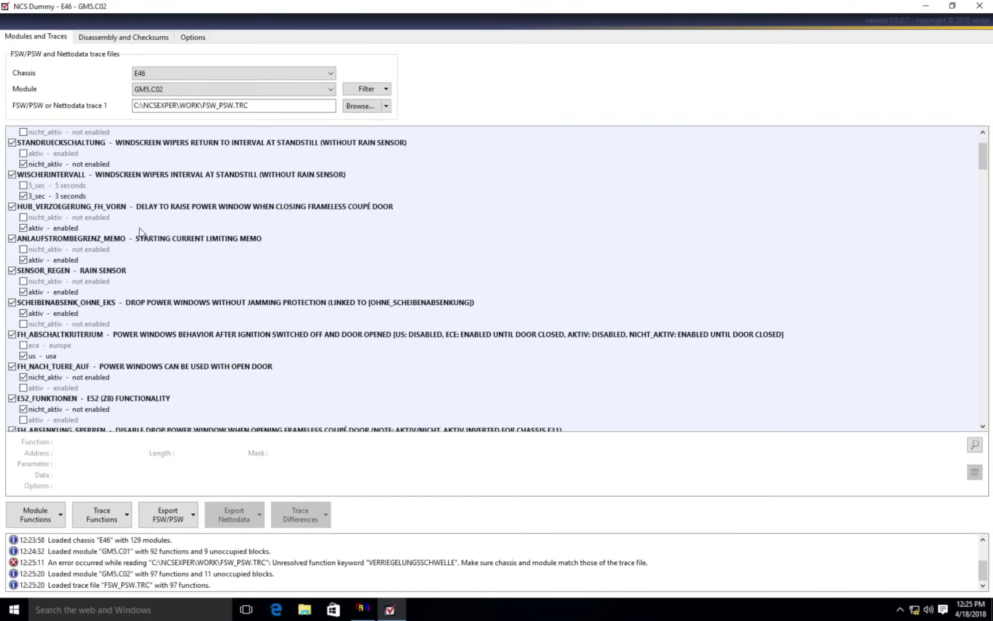
scroll(140, 232, "down", 3)
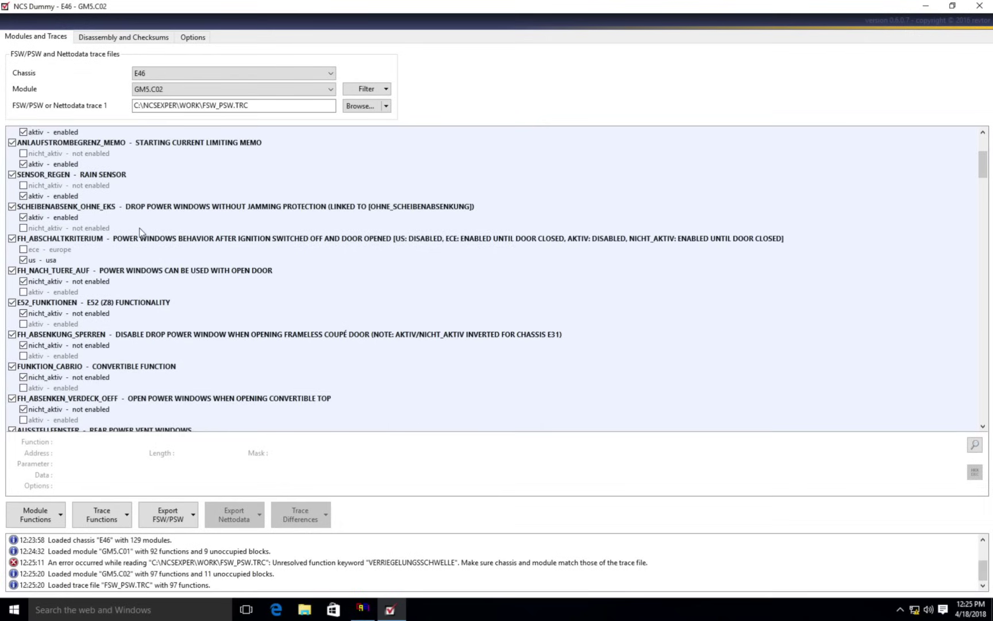
scroll(139, 231, "down", 8)
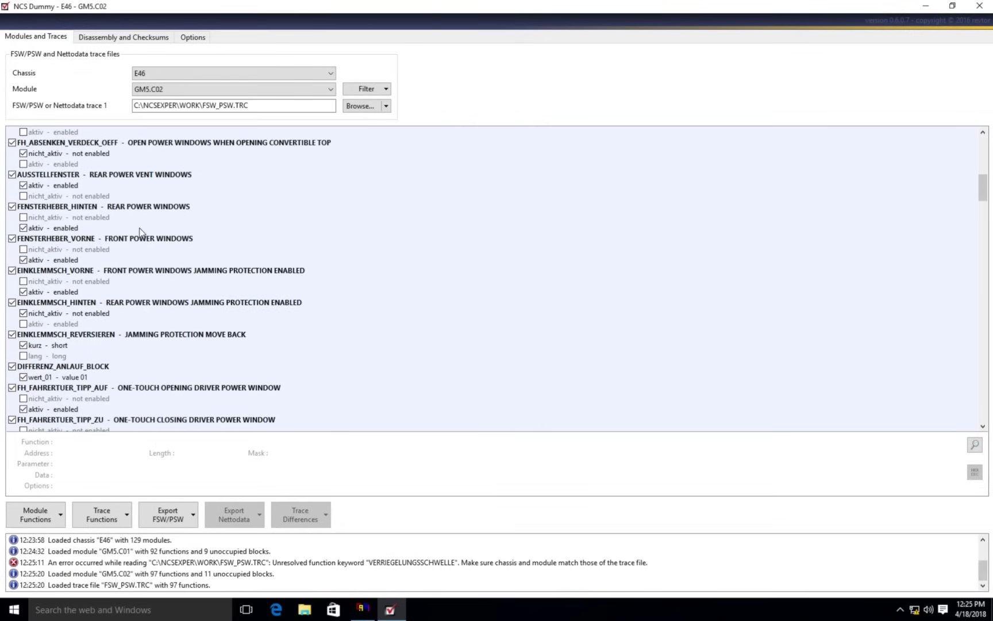
scroll(140, 232, "down", 4)
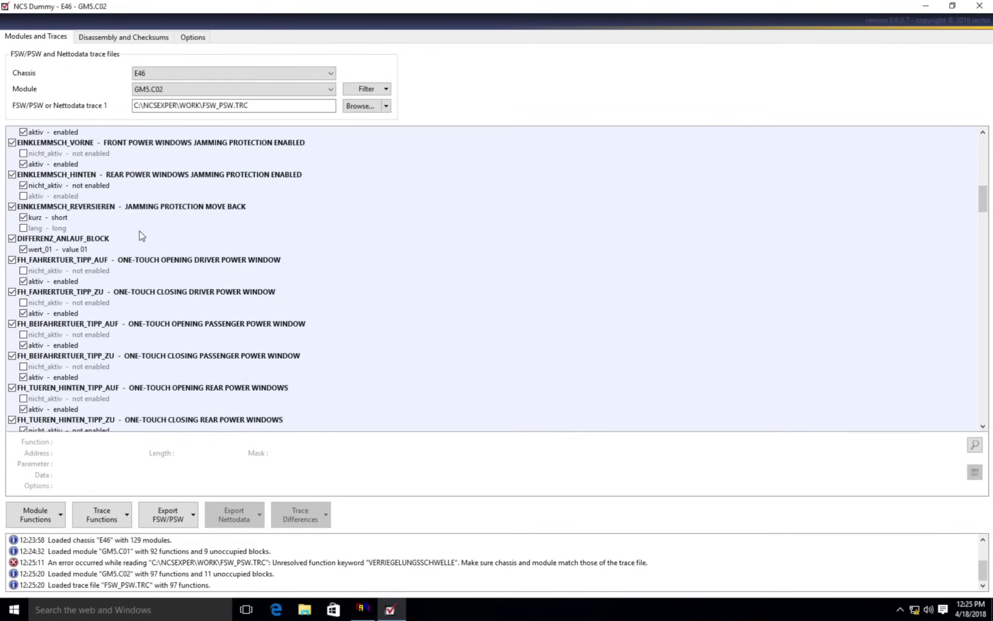
scroll(139, 230, "down", 2)
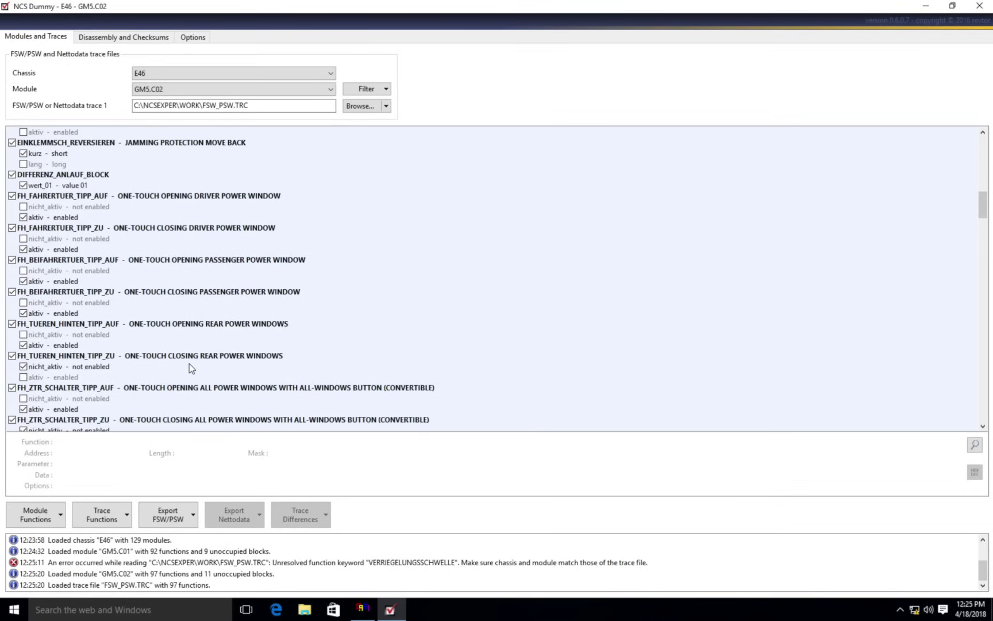
scroll(185, 376, "down", 2)
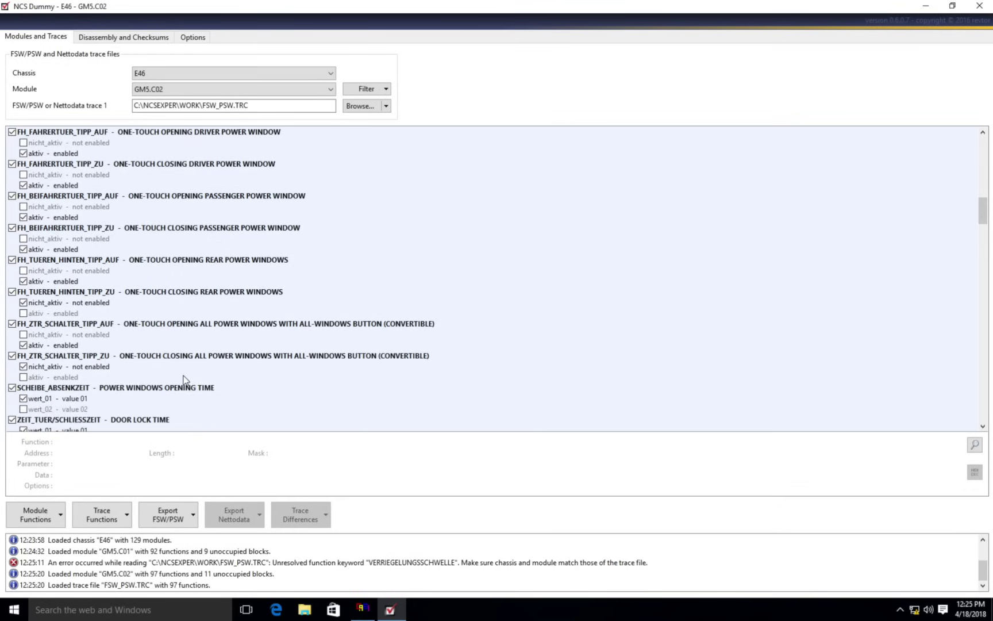
scroll(185, 380, "down", 1)
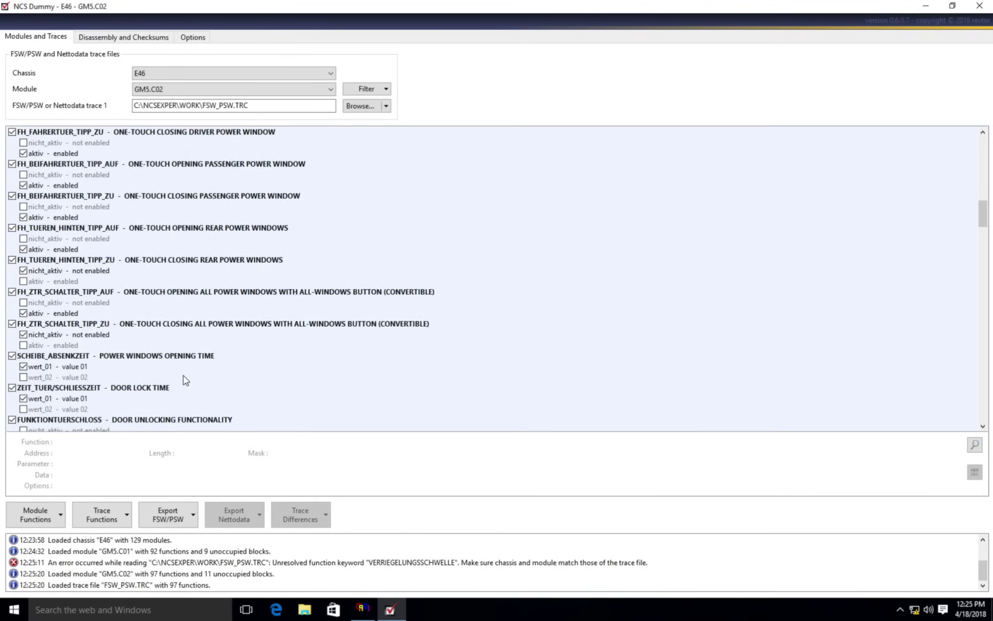
scroll(184, 379, "down", 3)
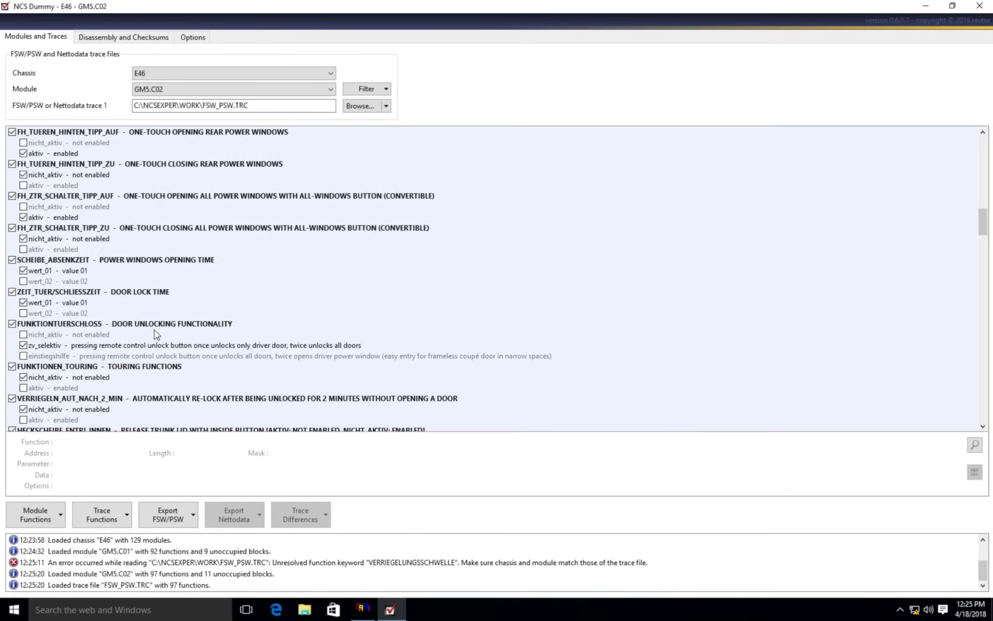
Try the einstiegshilfe option for FUNKTIONTUERSCHLOSS, and set the function back to zv_selektiv.
mouse_move(134, 362)
left_click(24, 357)
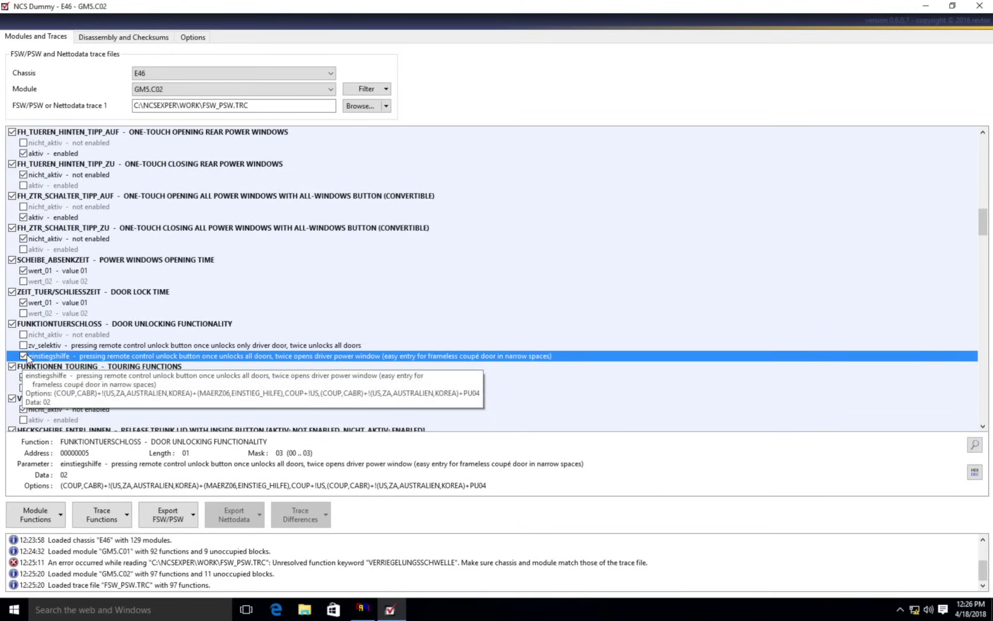
left_click(24, 345)
Examine the GM5 functions for interior lights, comfort closing, the antitheft alarm and the locking acknowledgement.
scroll(116, 308, "down", 10)
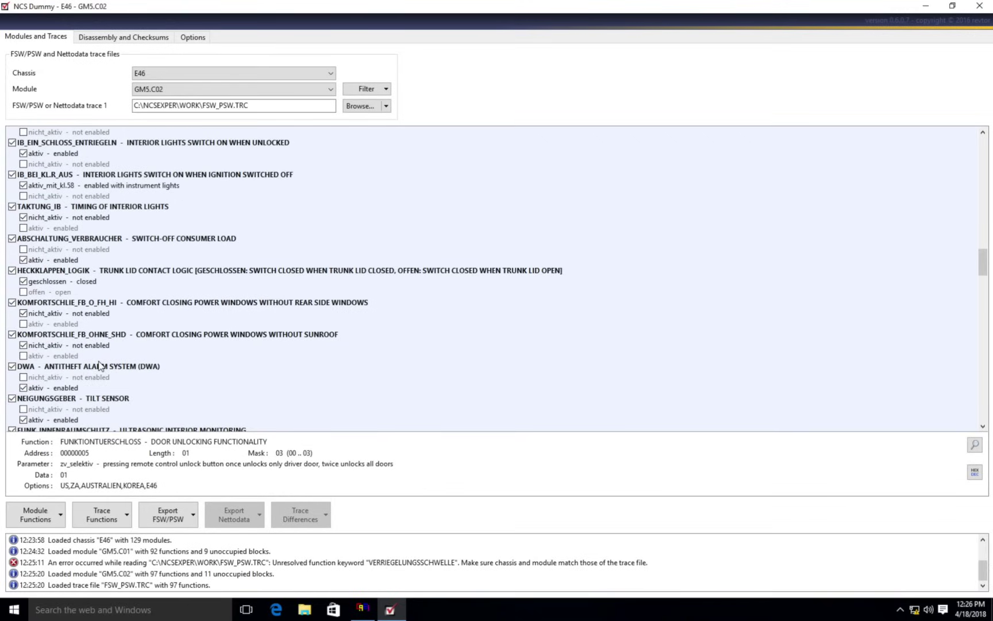
scroll(101, 366, "down", 1)
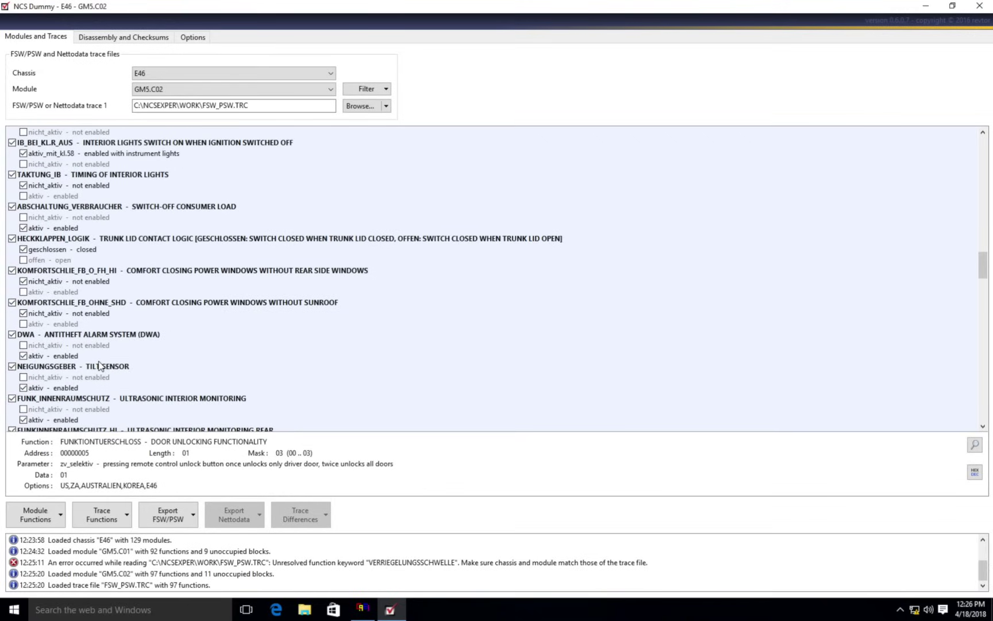
scroll(98, 366, "down", 2)
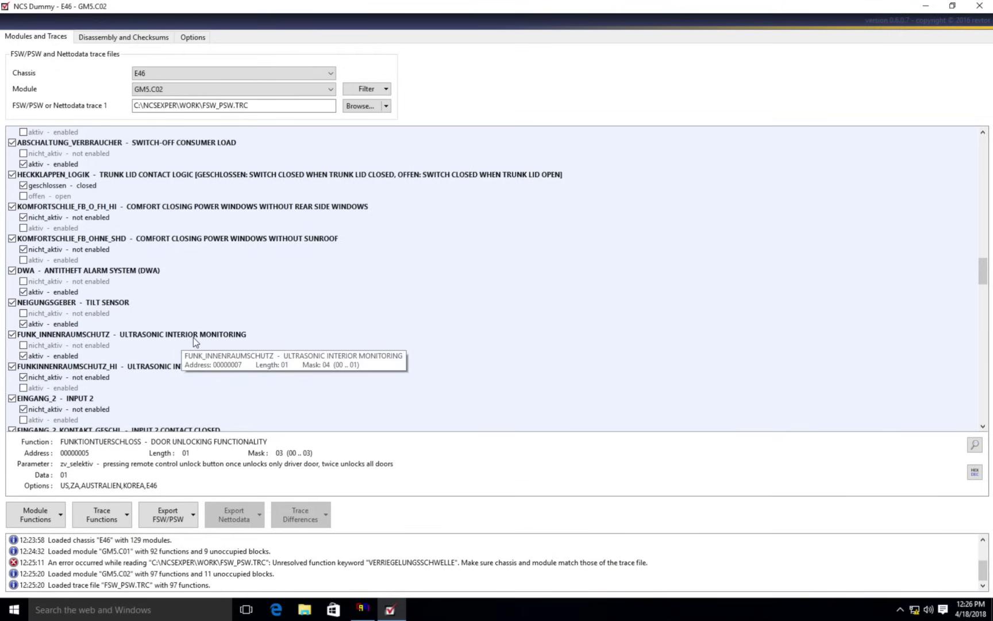
scroll(193, 339, "down", 3)
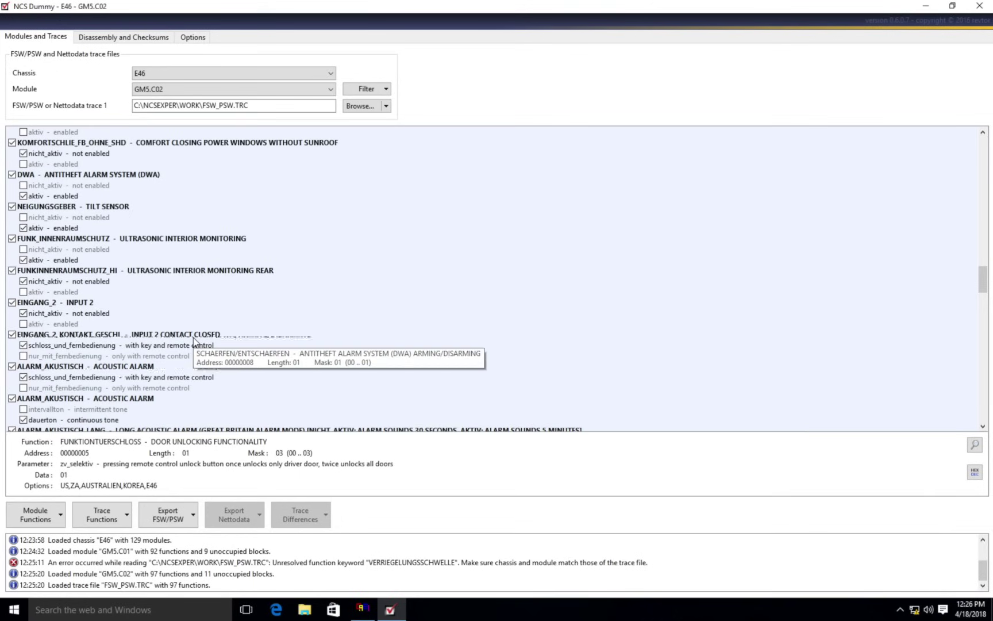
scroll(193, 339, "down", 1)
scroll(166, 333, "down", 1)
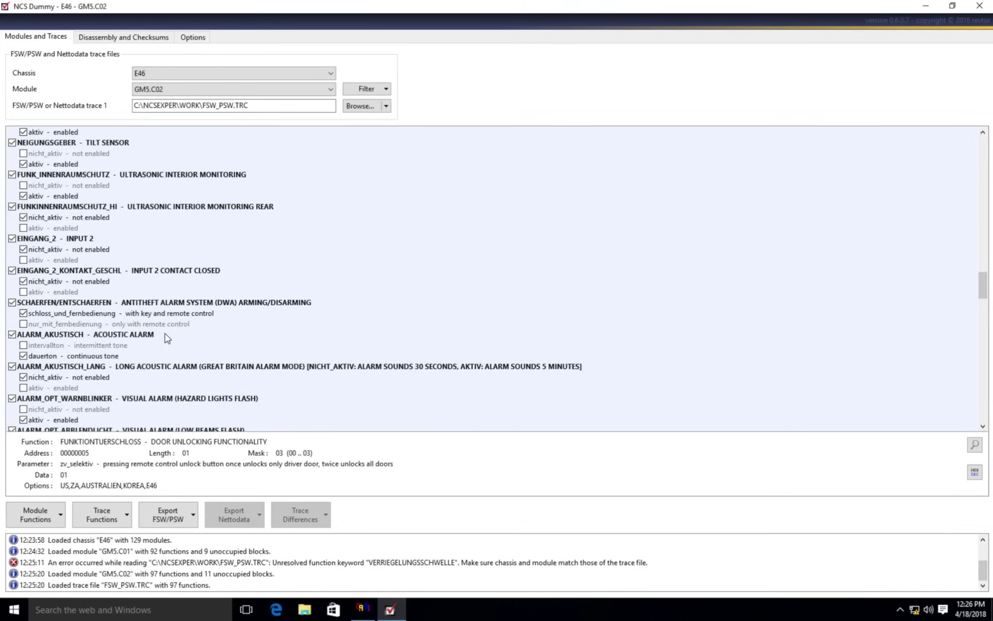
scroll(165, 334, "down", 1)
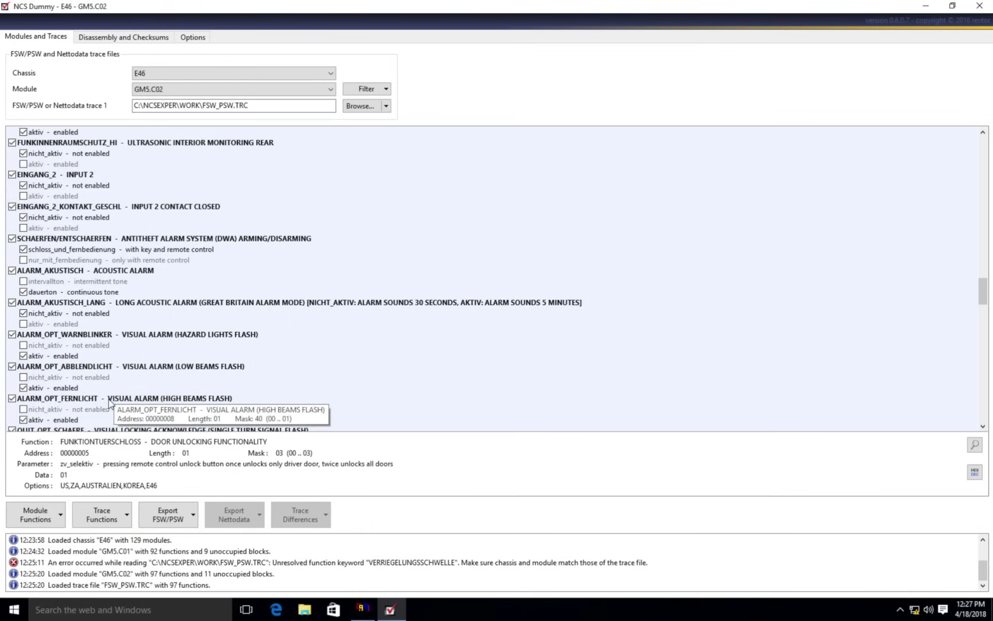
scroll(117, 393, "down", 1)
scroll(111, 372, "down", 1)
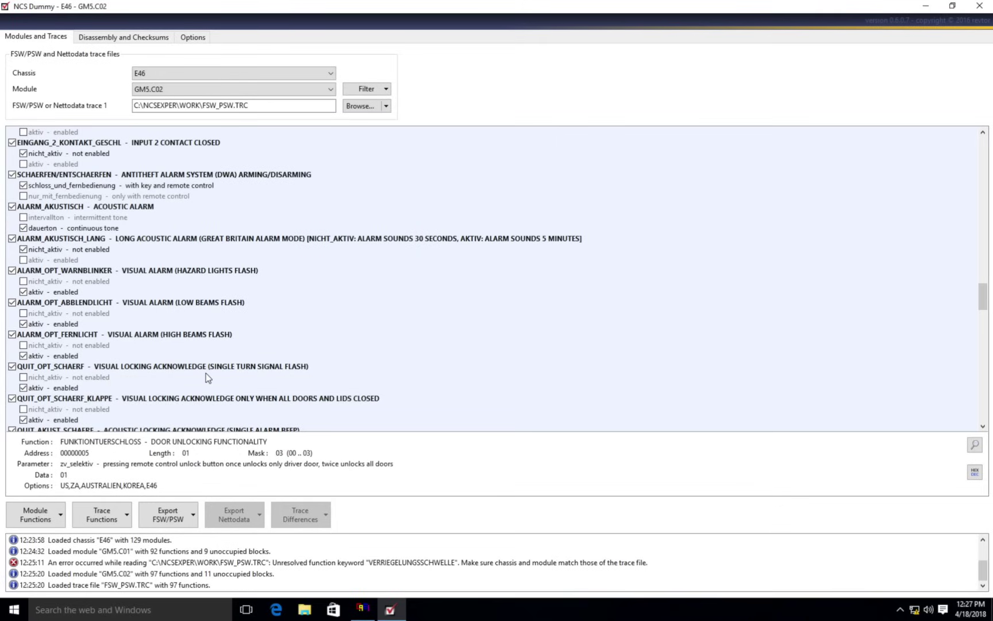
scroll(205, 372, "down", 1)
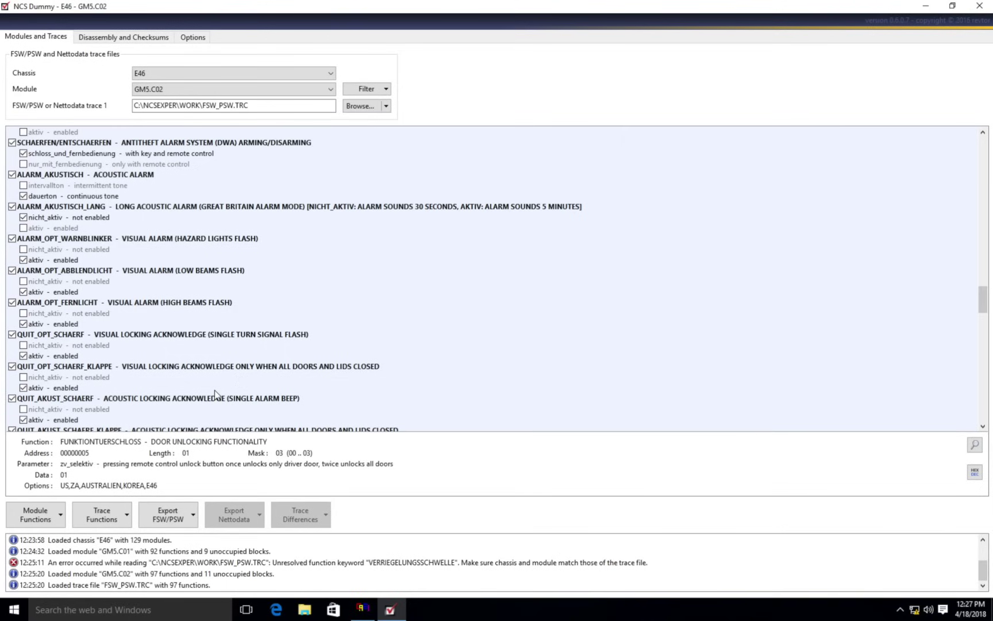
Examine the GM5 functions from the visual and acoustic alarms through comfort opening by remote control to the car/key memory settings.
scroll(215, 394, "down", 1)
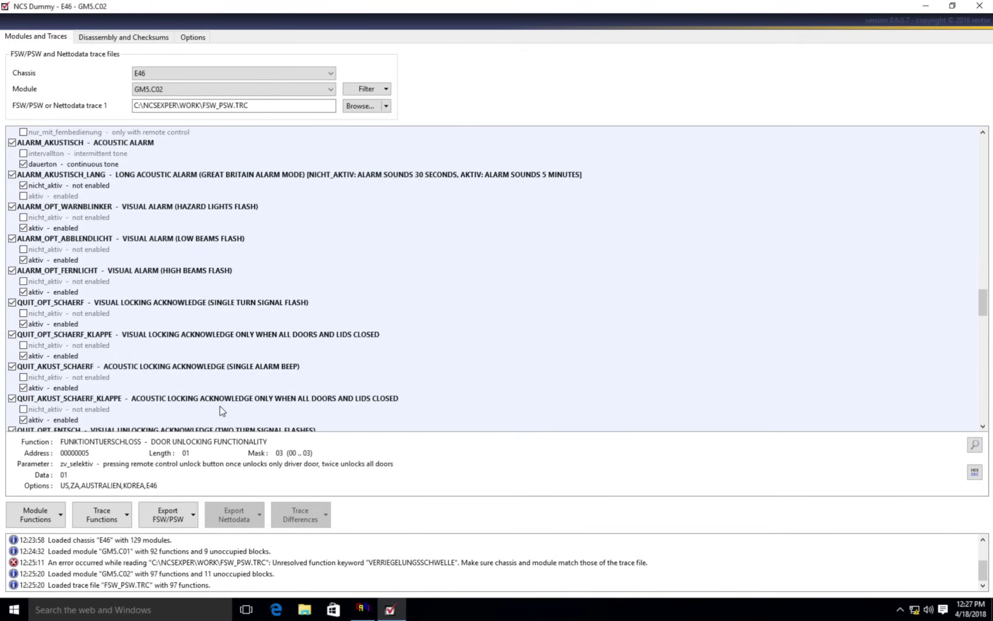
scroll(222, 410, "down", 1)
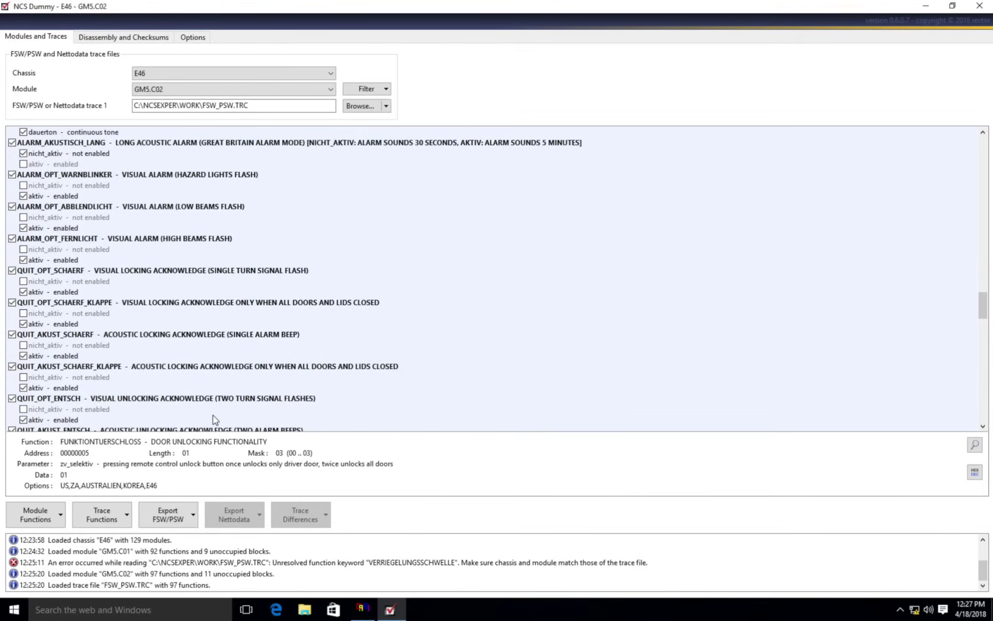
scroll(213, 415, "down", 1)
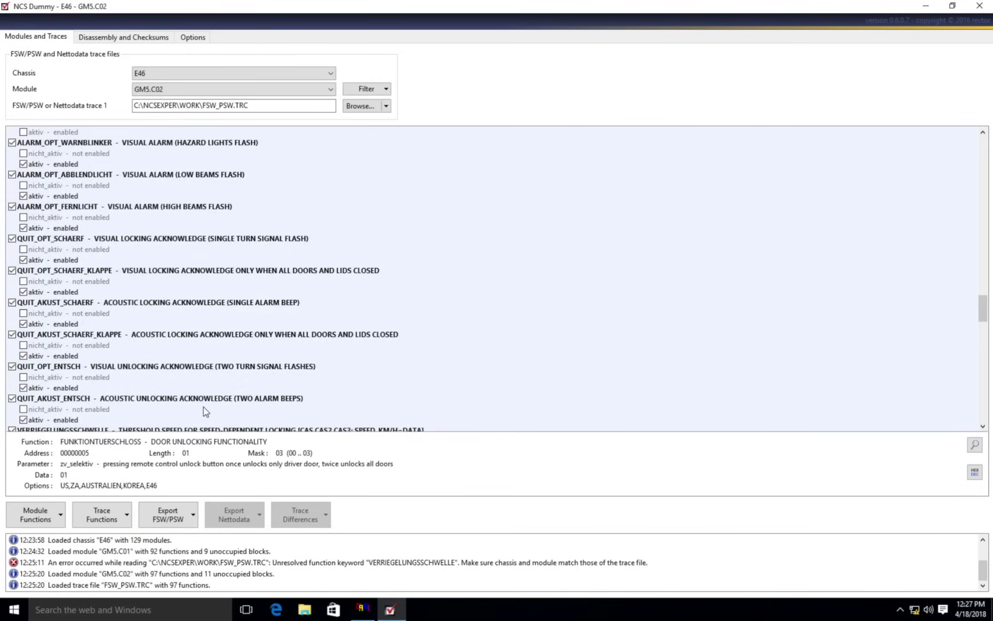
scroll(205, 412, "down", 11)
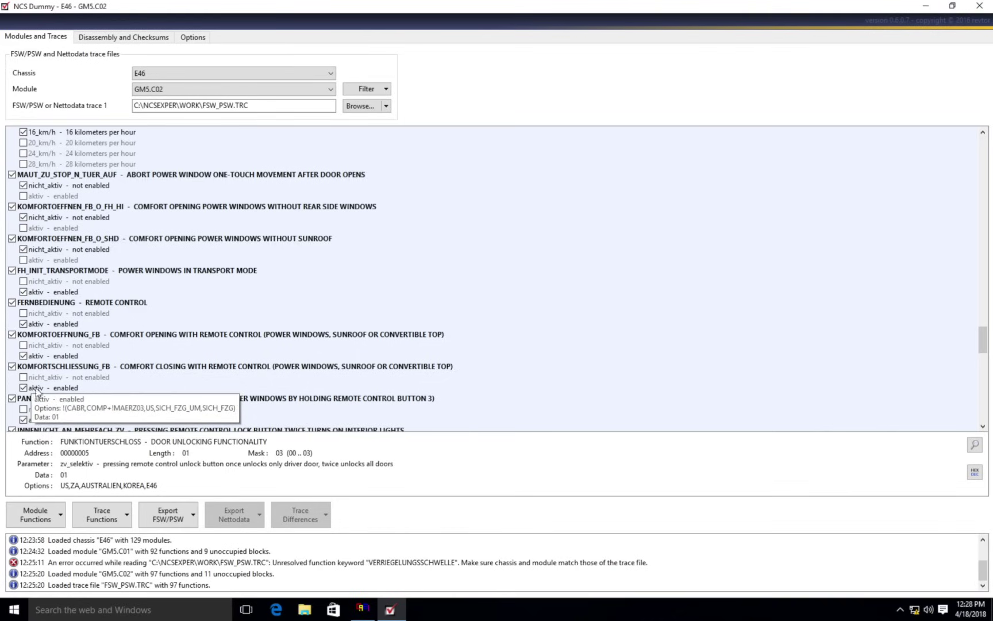
scroll(152, 385, "down", 10)
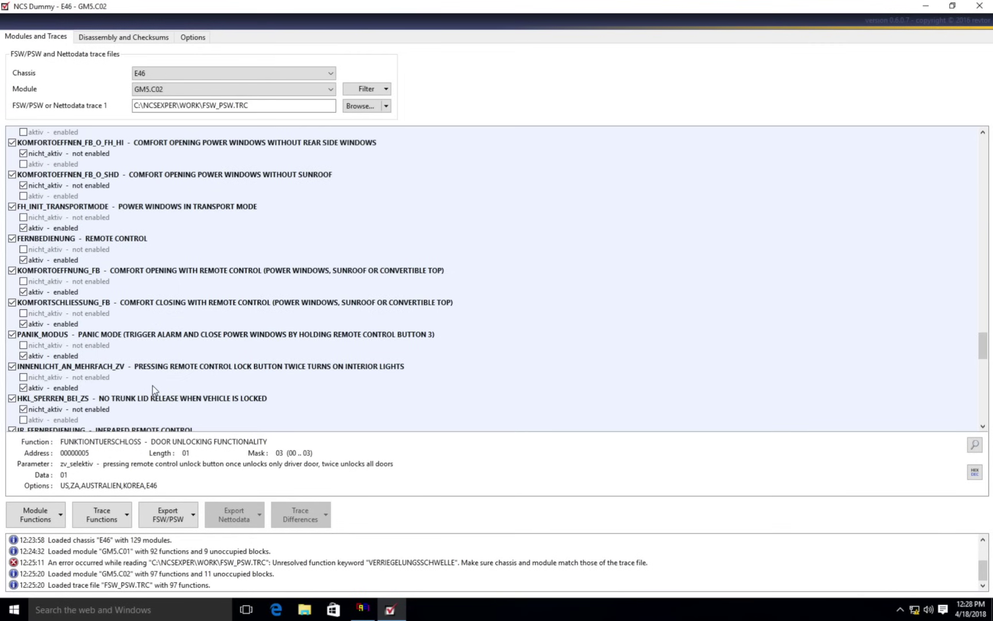
scroll(195, 330, "down", 1)
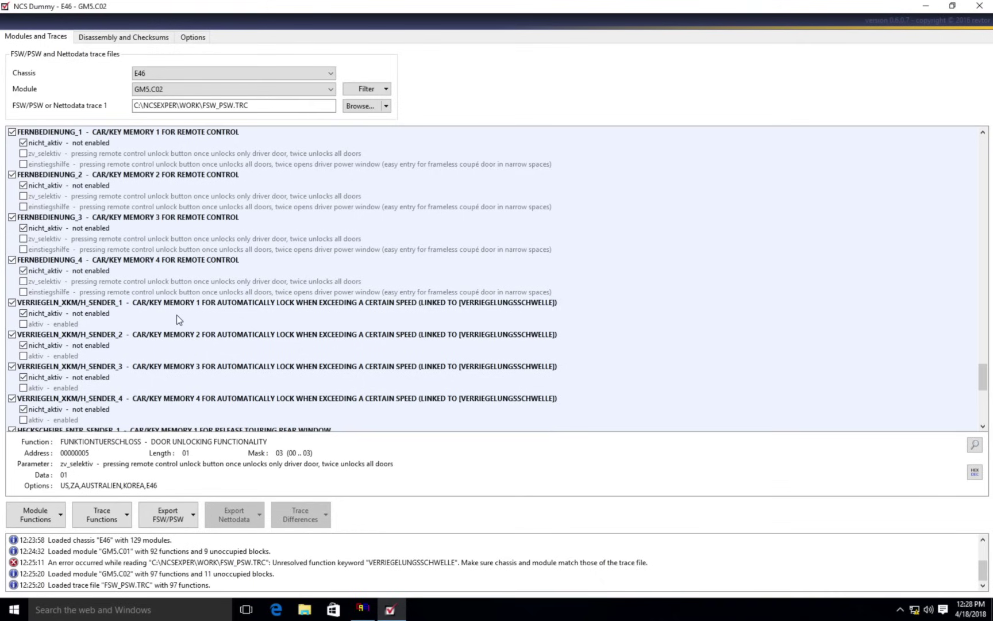
Select the aktiv option of FH_TUEREN_HINTEN_TIPP_ZU for one-touch closing of the rear power windows.
scroll(176, 314, "up", 8)
left_click(232, 387)
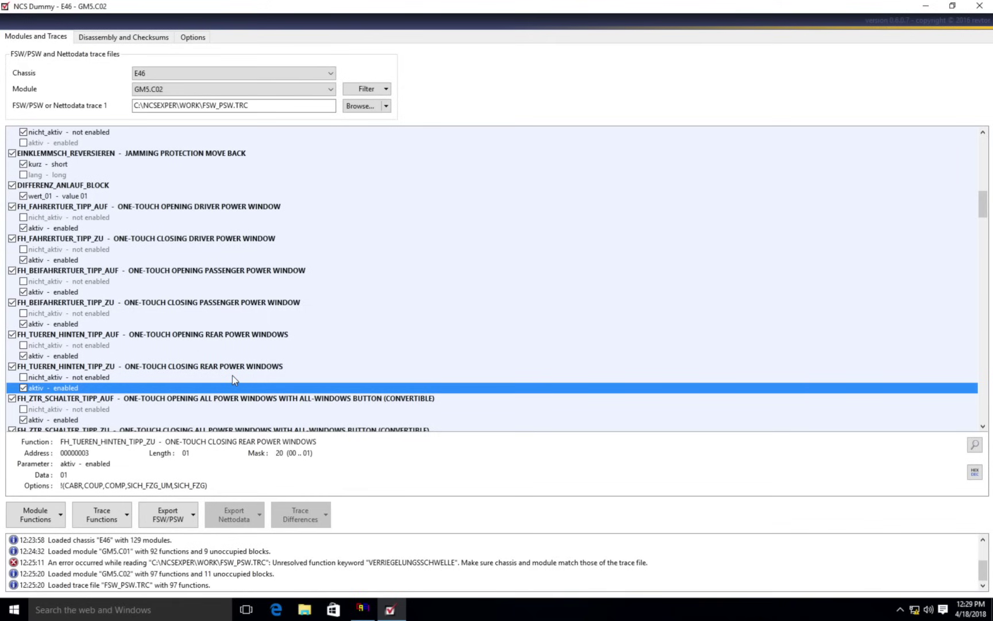
Review the GM5 functions from headlight cleaning and wipers through the power window settings to one-touch closing of the rear windows.
scroll(232, 375, "up", 10)
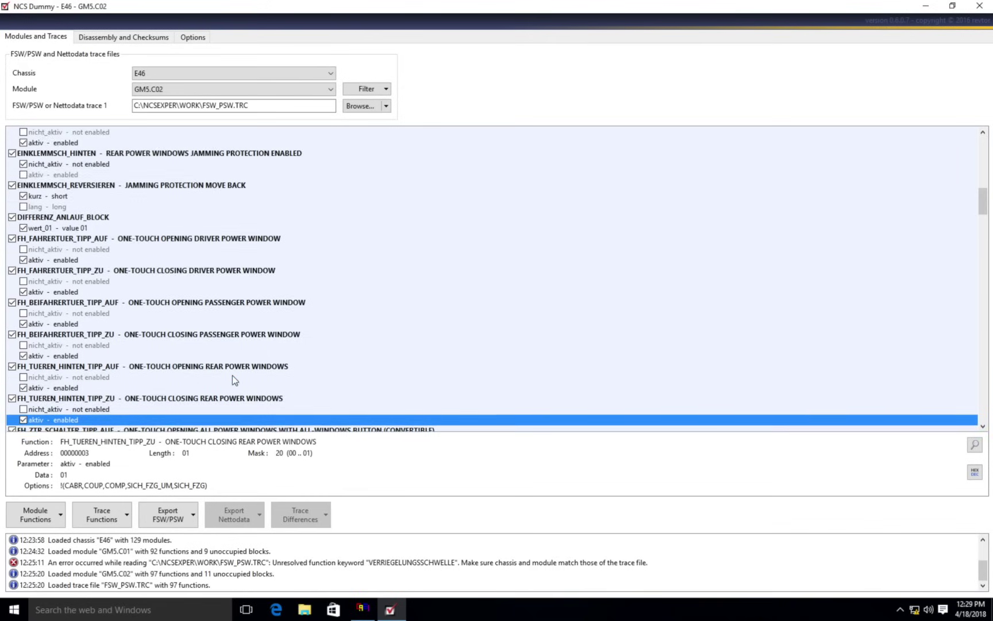
scroll(234, 377, "up", 8)
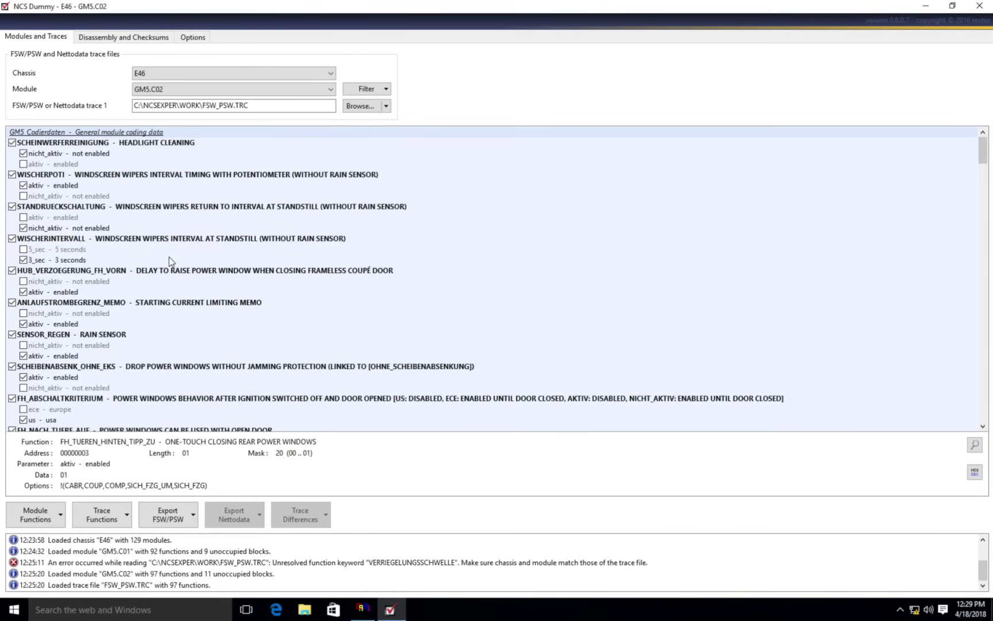
scroll(210, 303, "down", 1)
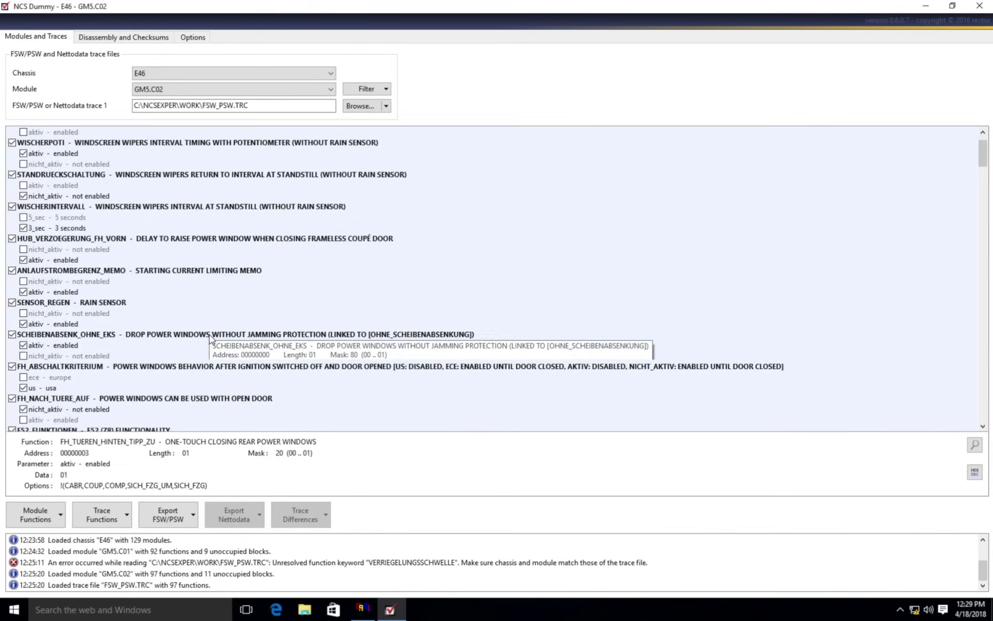
scroll(215, 353, "down", 7)
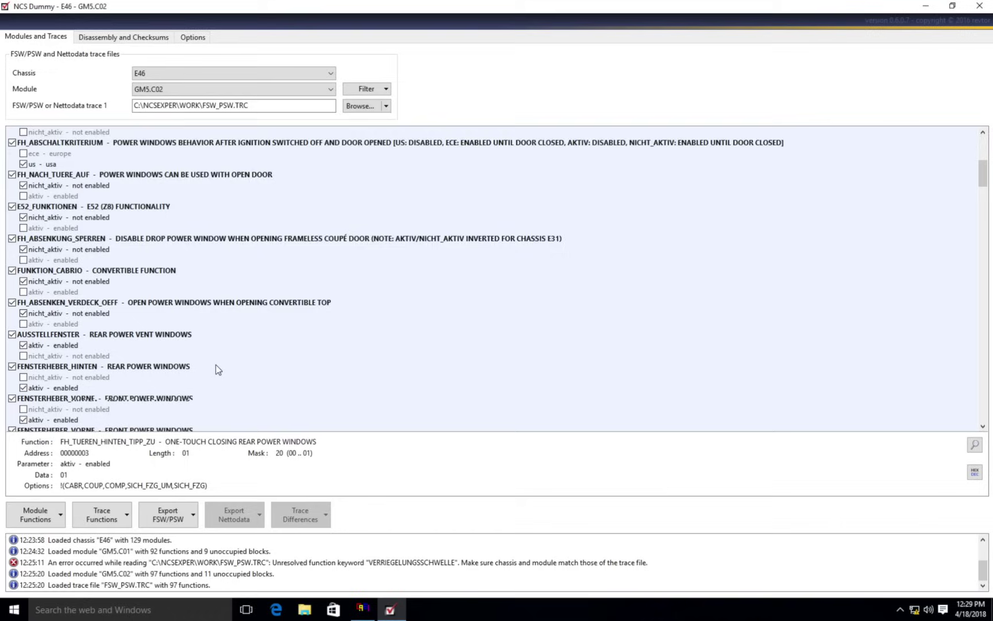
scroll(216, 367, "down", 1)
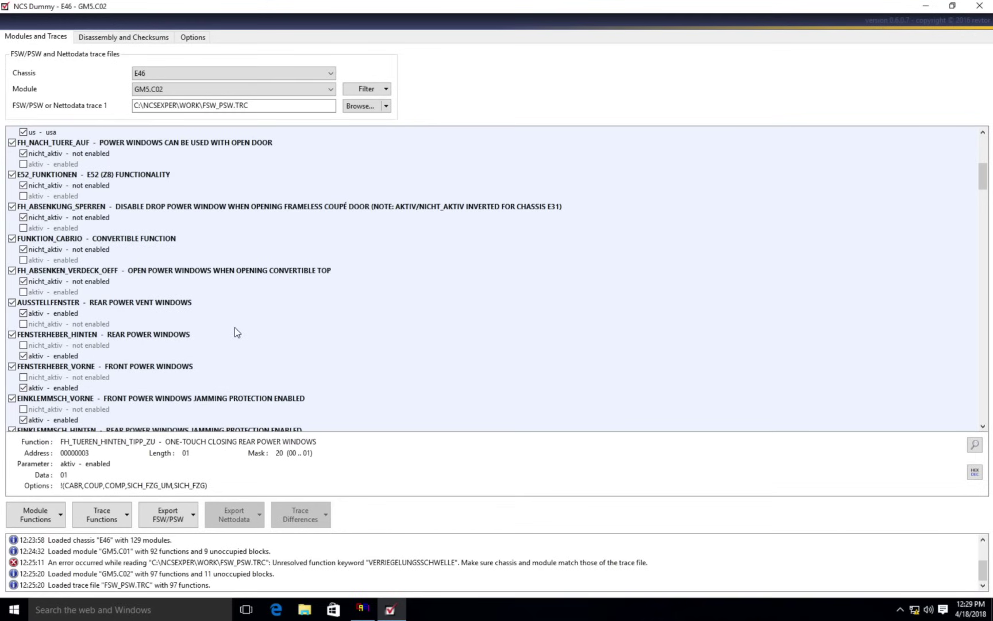
scroll(235, 327, "down", 1)
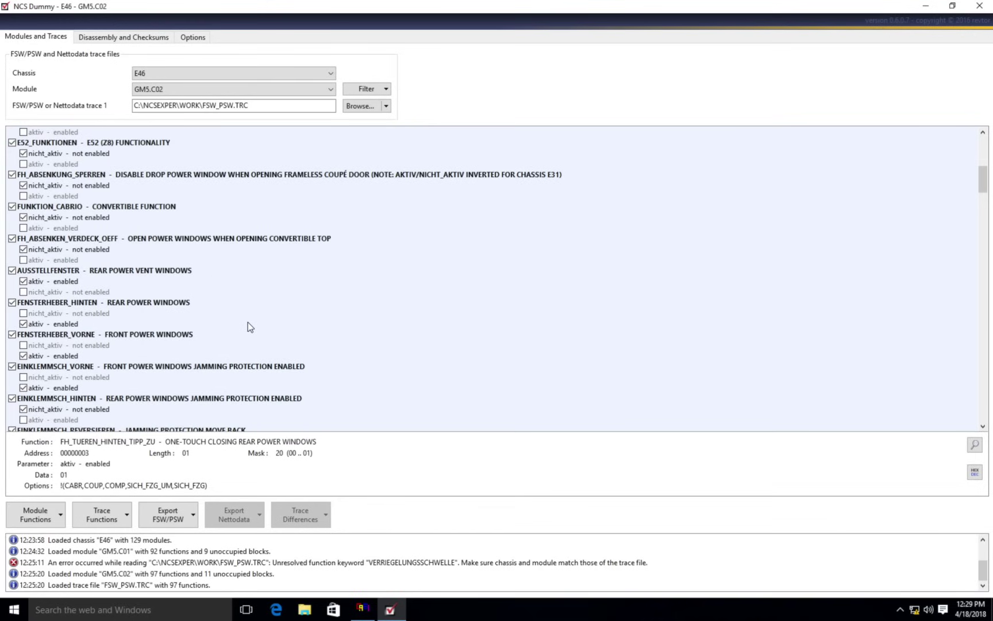
scroll(248, 322, "down", 6)
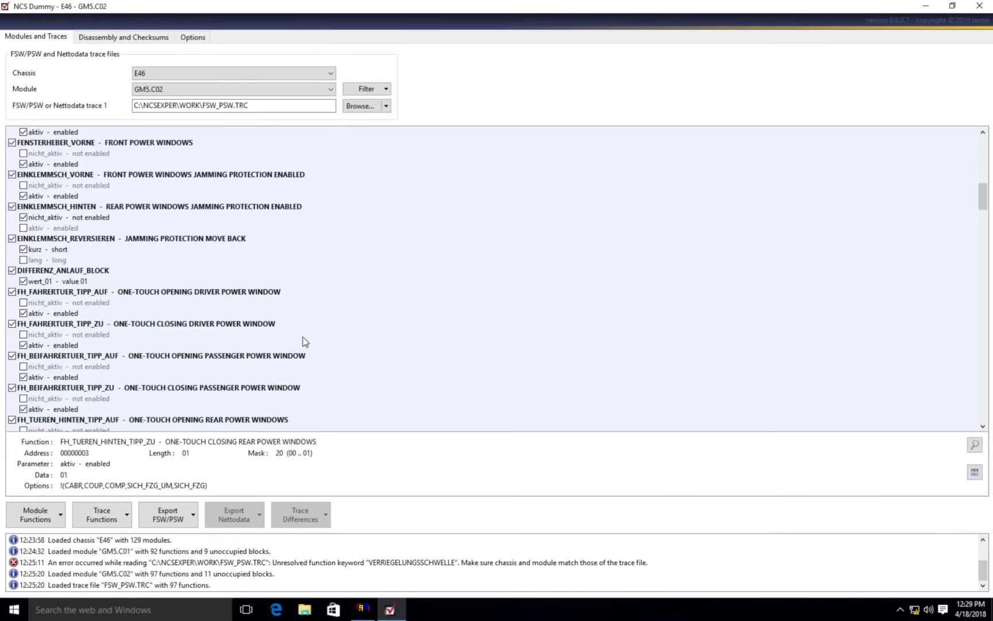
scroll(304, 342, "down", 1)
scroll(310, 375, "down", 1)
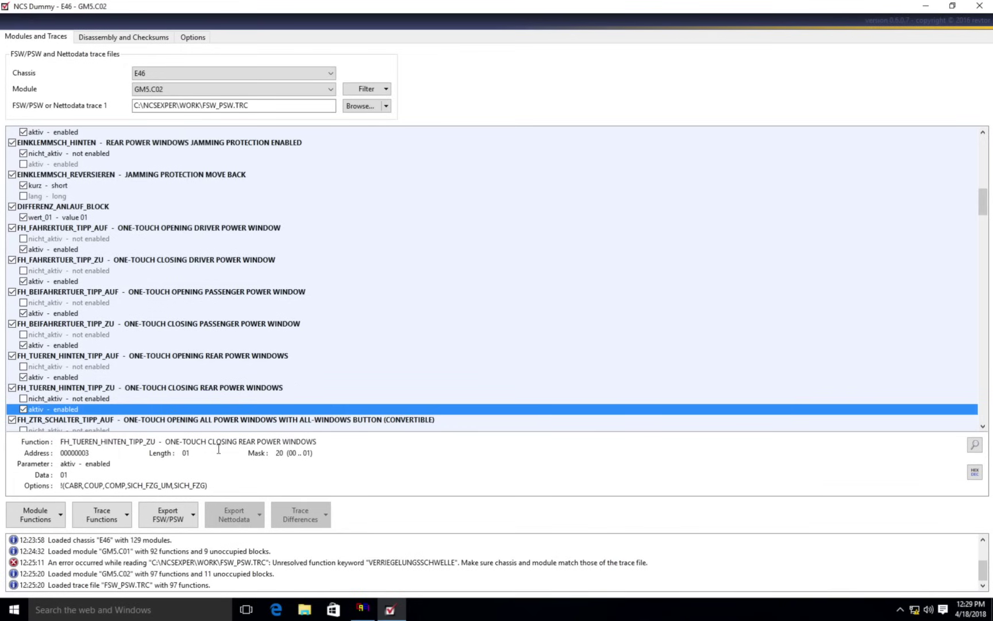
Export the GM5 coding settings to the trace manipulation file FSW_PSW.MAN.
left_click(182, 516)
left_click(182, 516)
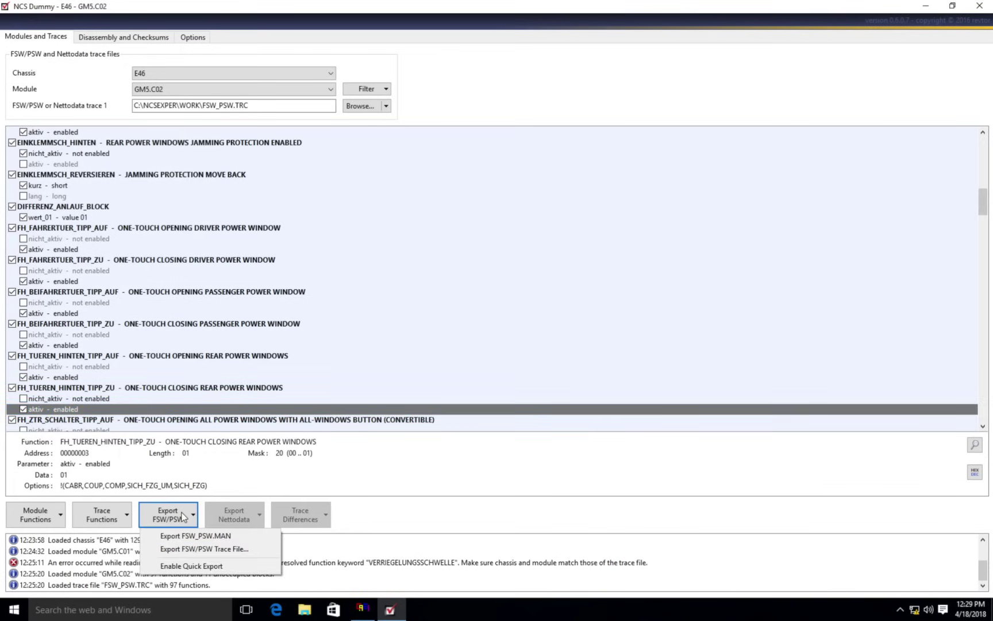
left_click(210, 536)
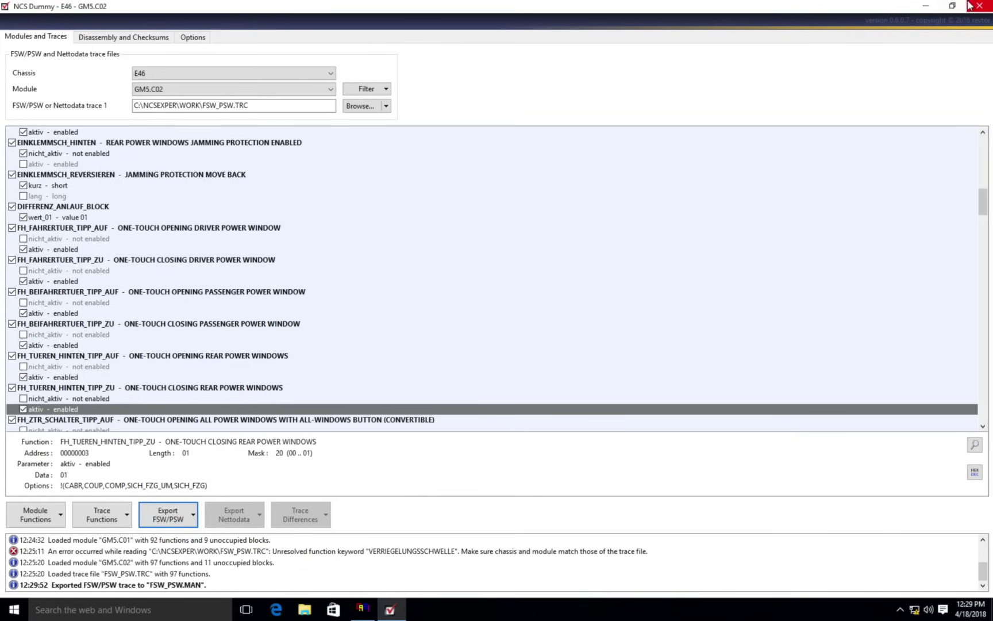
Switch to NCS Expert, change the GM5 job to SG_CODIEREN and execute it.
left_click(926, 5)
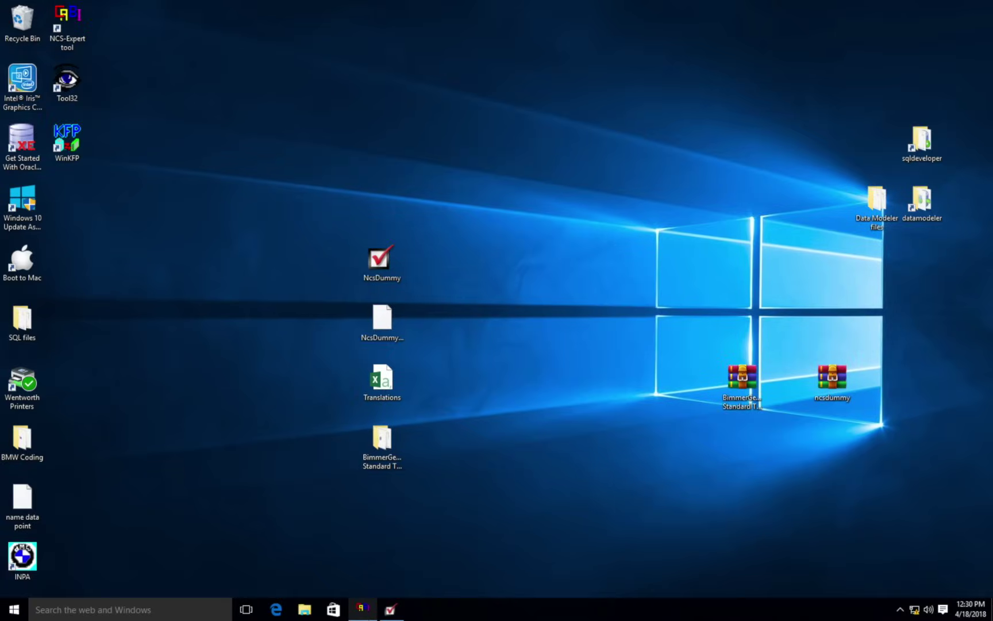
left_click(363, 610)
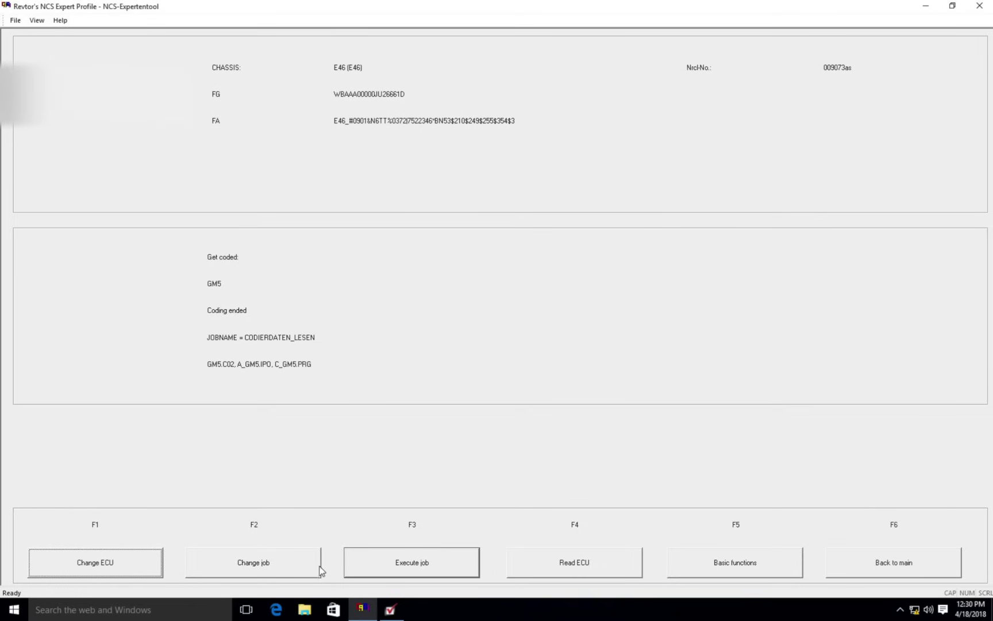
left_click(281, 568)
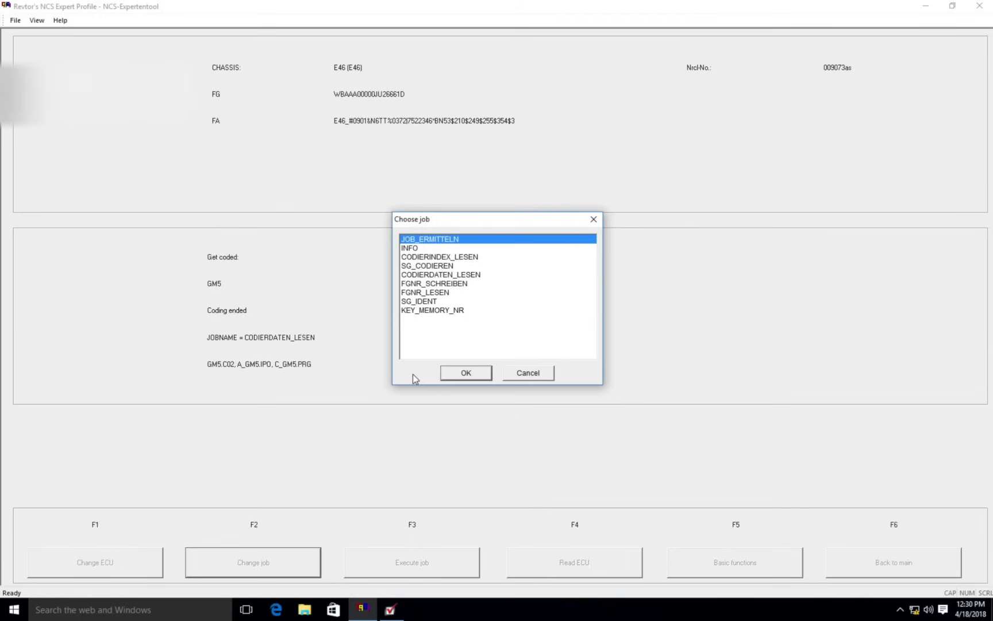
left_click(441, 267)
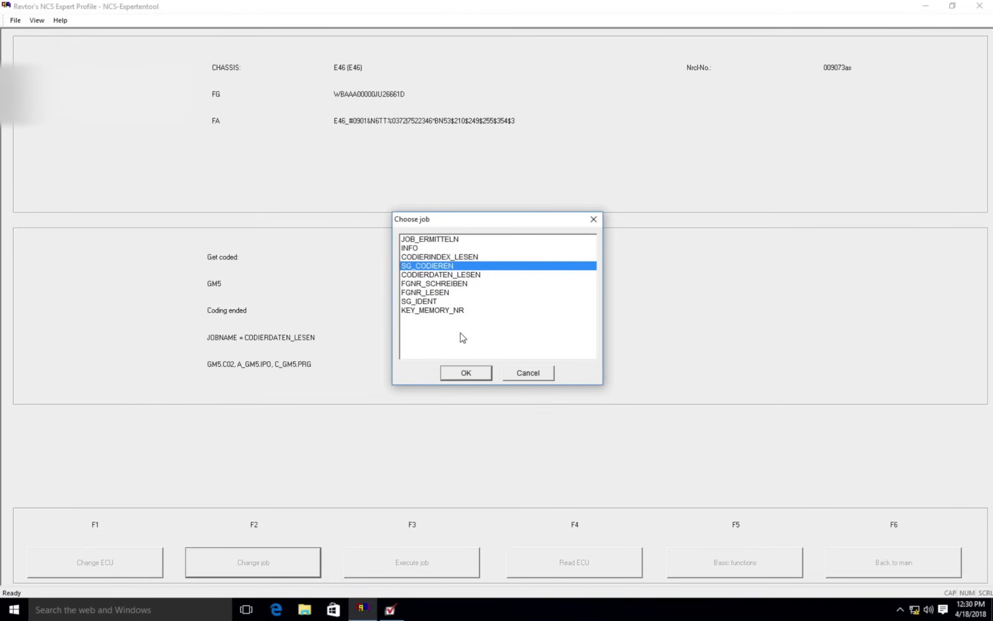
left_click(466, 373)
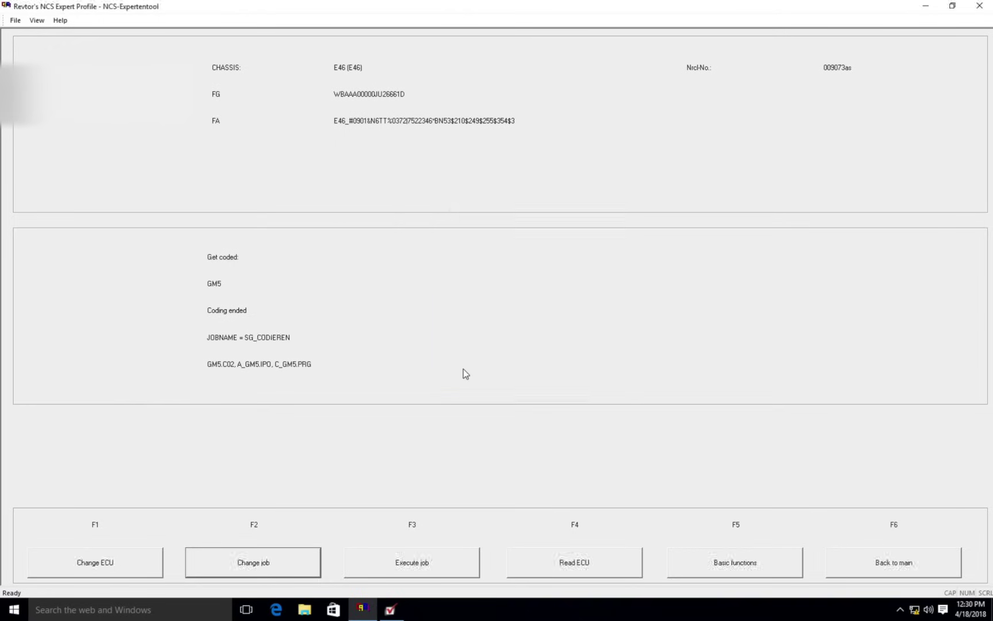
left_click(421, 568)
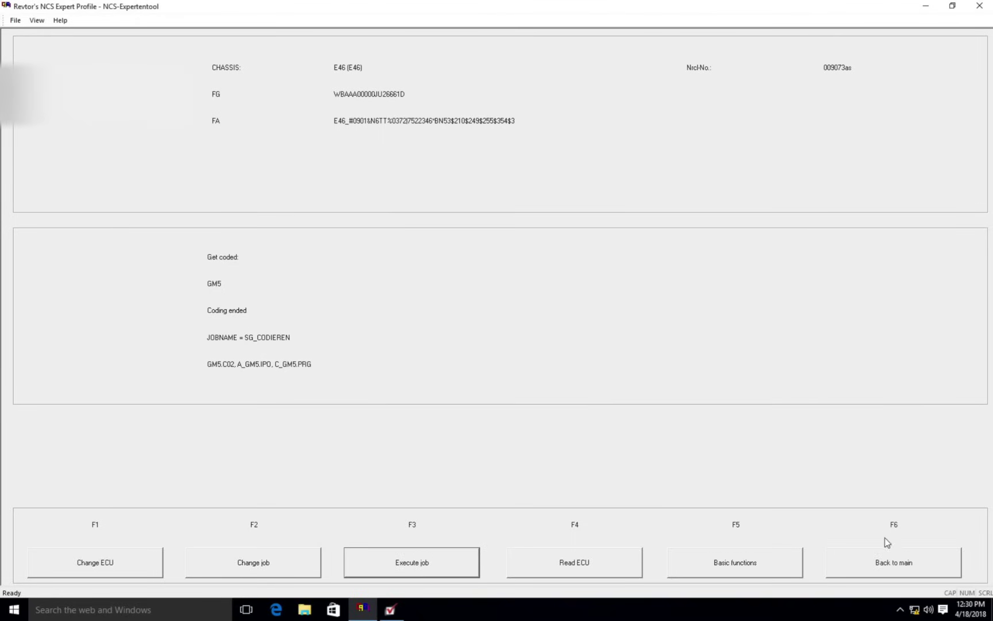
Return to the main NCS Expert screen and close it, and empty the FSW_PSW.MAN file in NcsDummy.
left_click(897, 571)
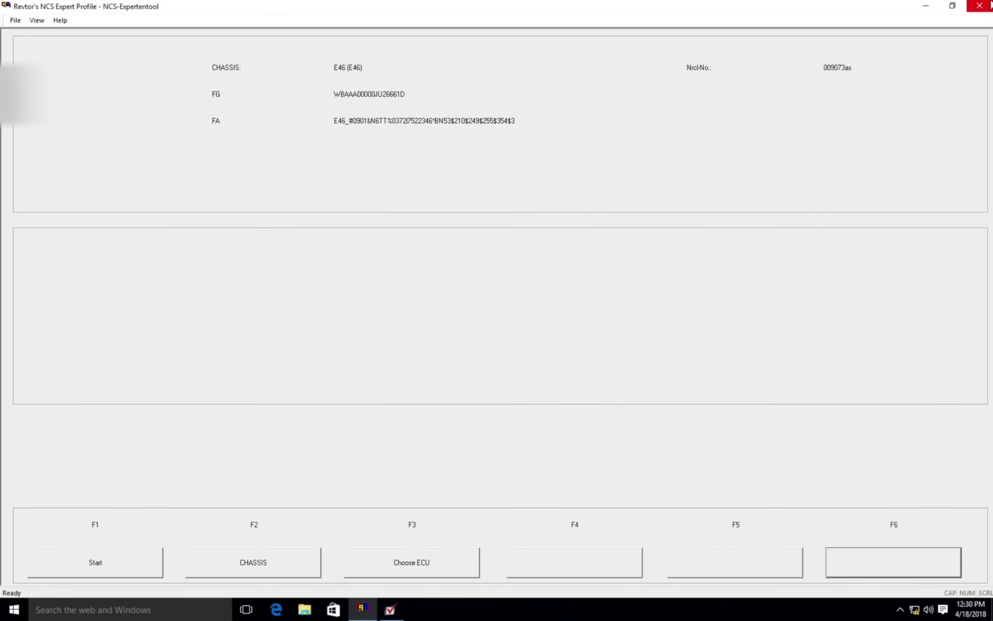
left_click(990, 6)
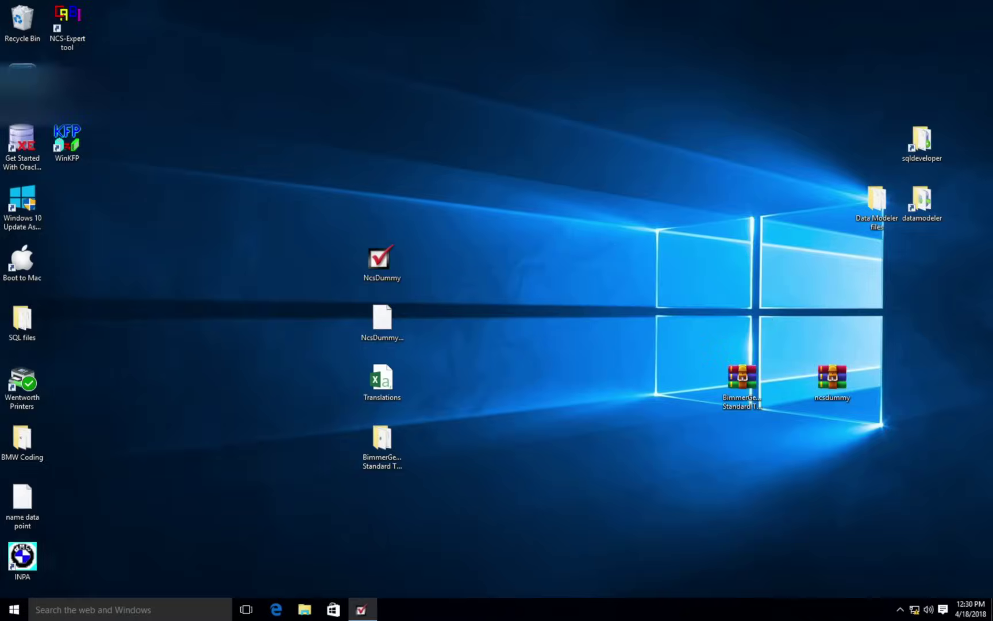
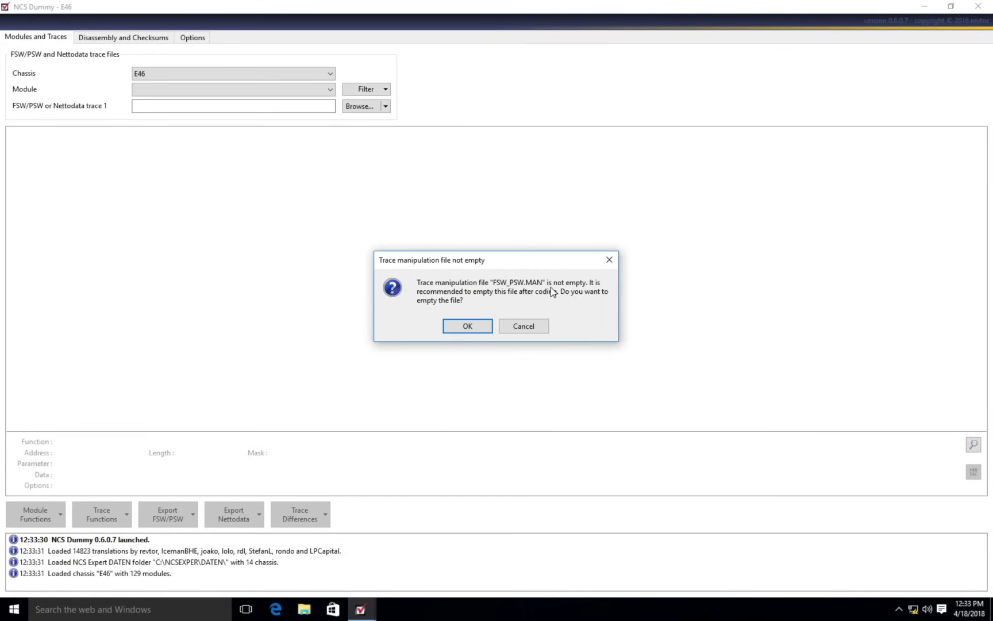
left_click(469, 326)
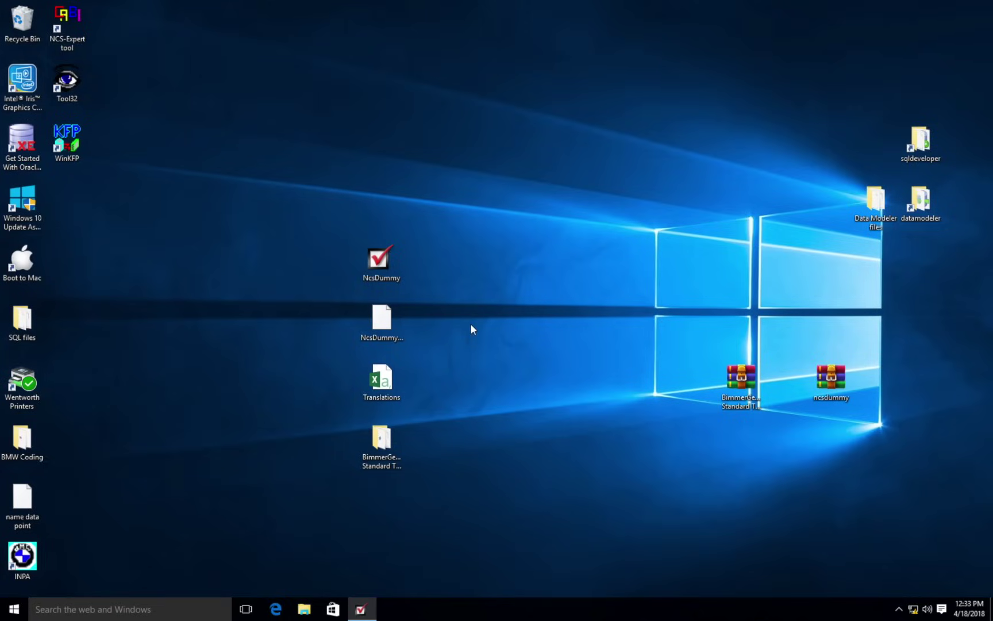
Open NCS Expert and load Revtor's NCS Expert Profile.
double_click(65, 18)
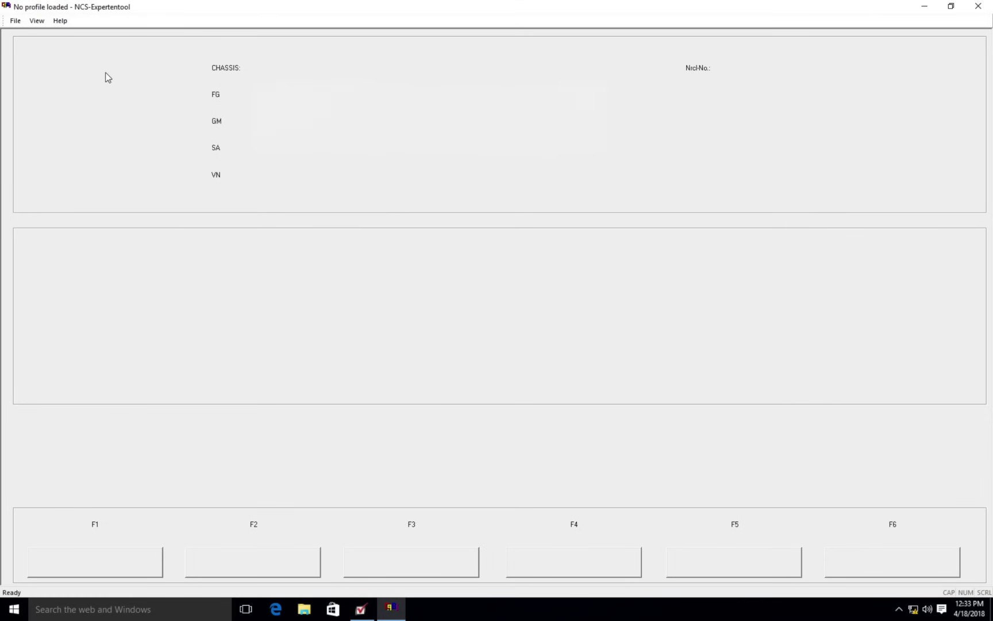
left_click(14, 20)
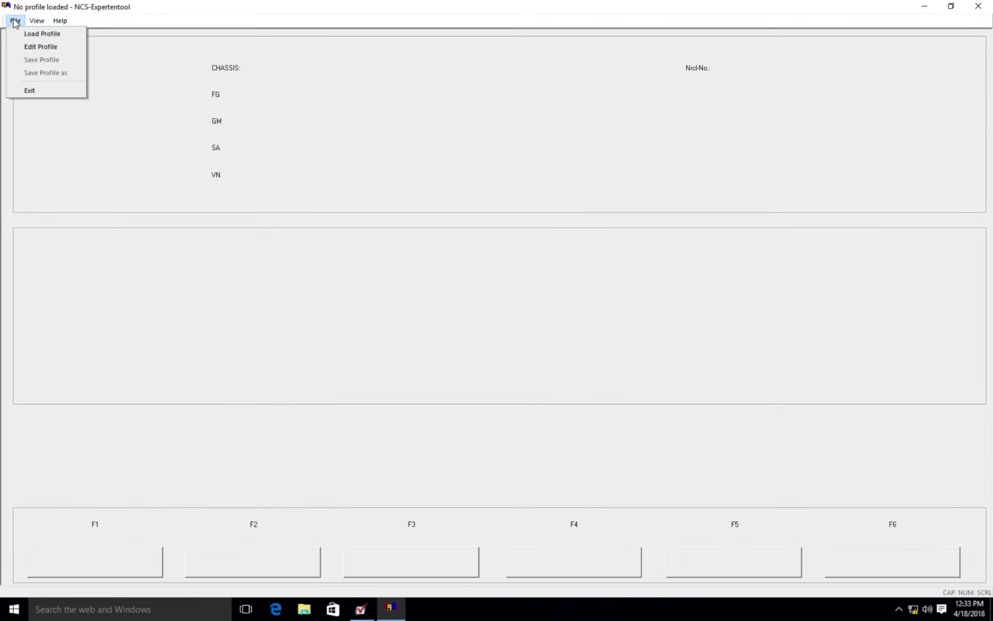
left_click(24, 37)
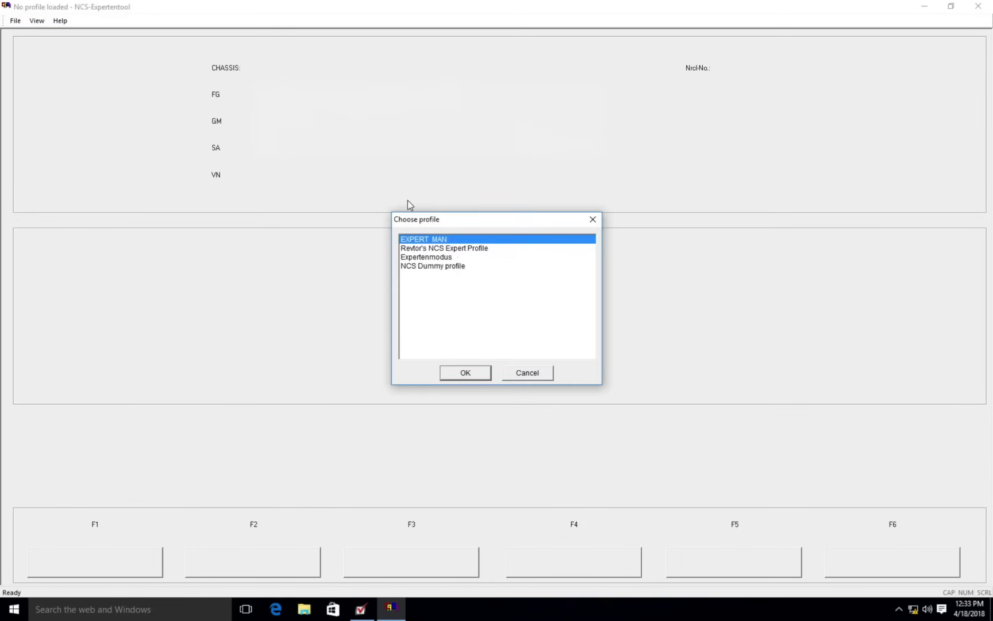
left_click(459, 251)
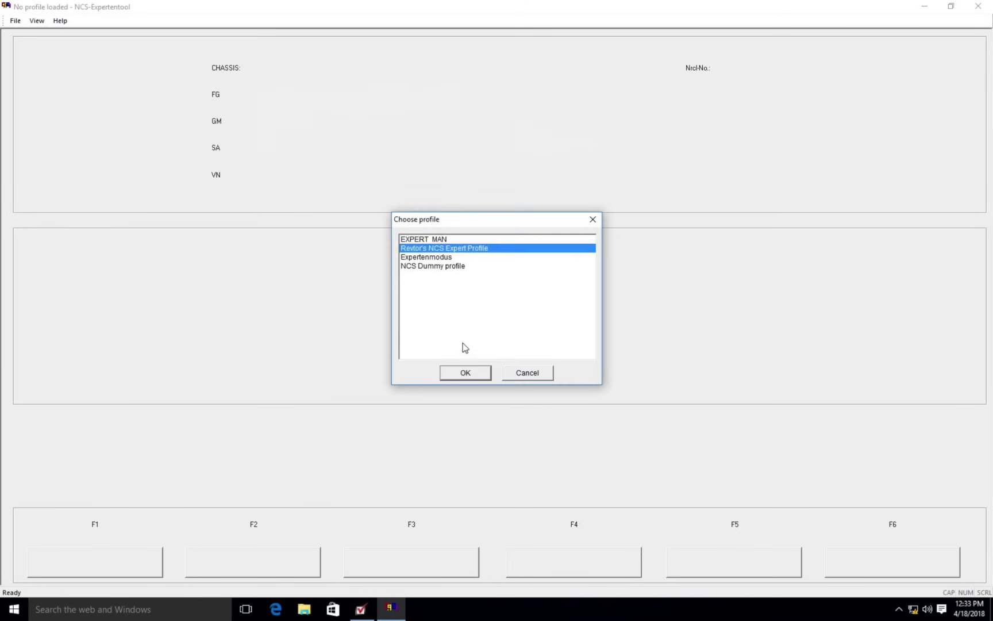
left_click(467, 373)
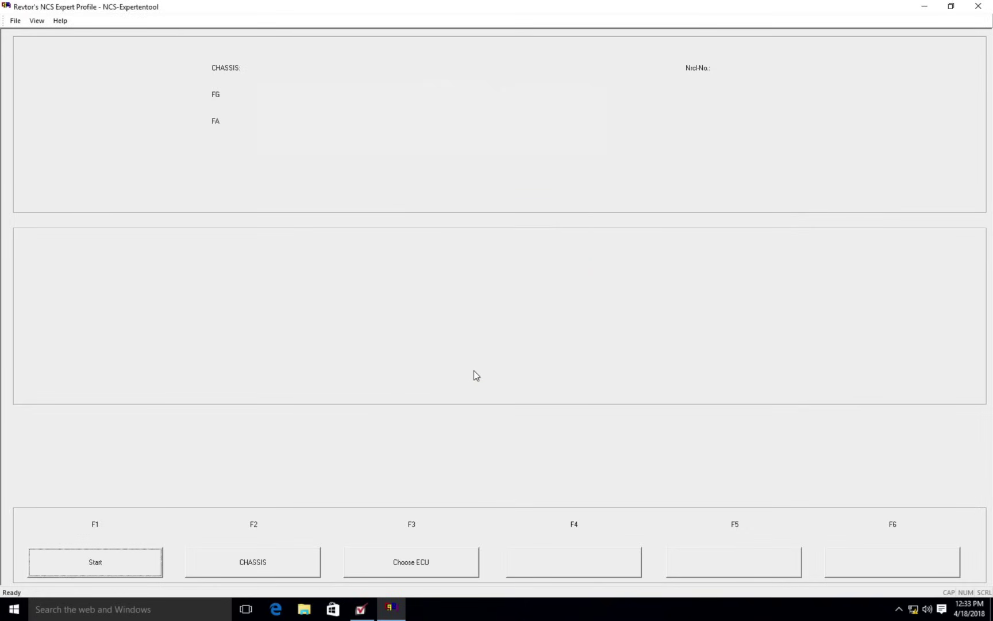
Start a coding session and choose E46 as its chassis.
left_click(85, 555)
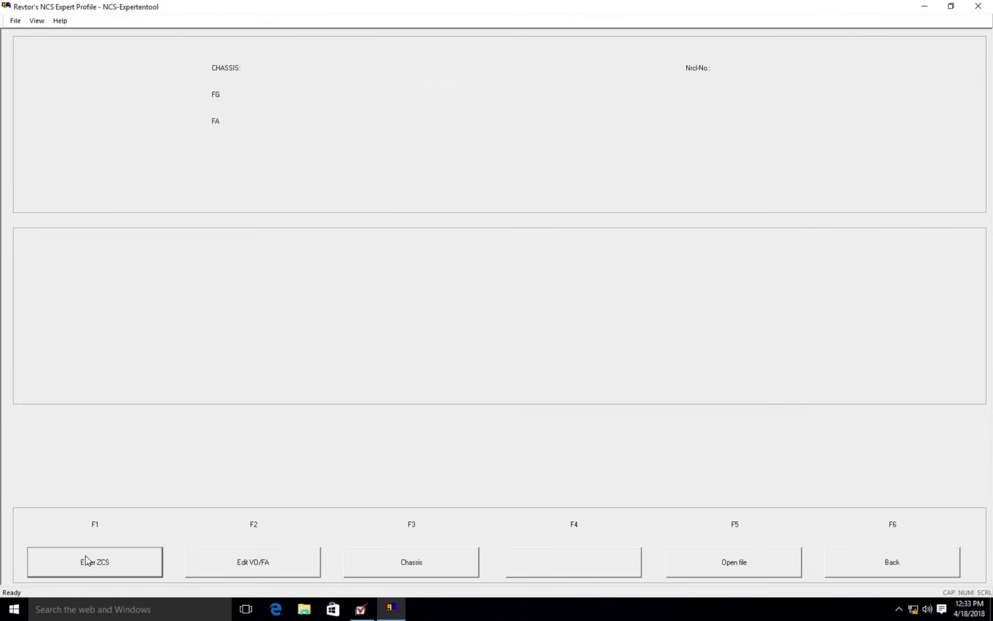
left_click(431, 566)
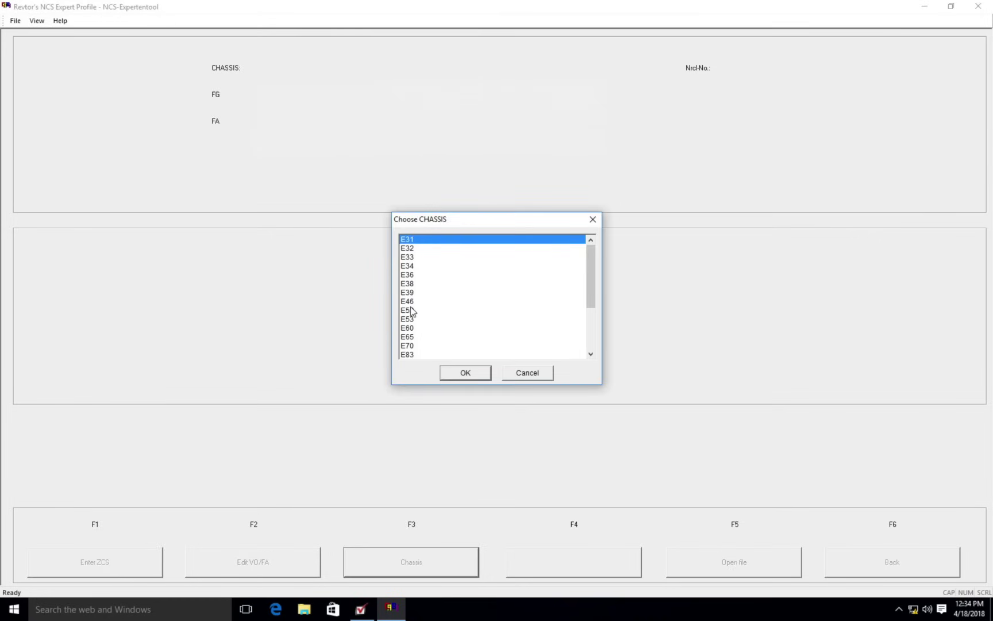
left_click(413, 302)
left_click(456, 372)
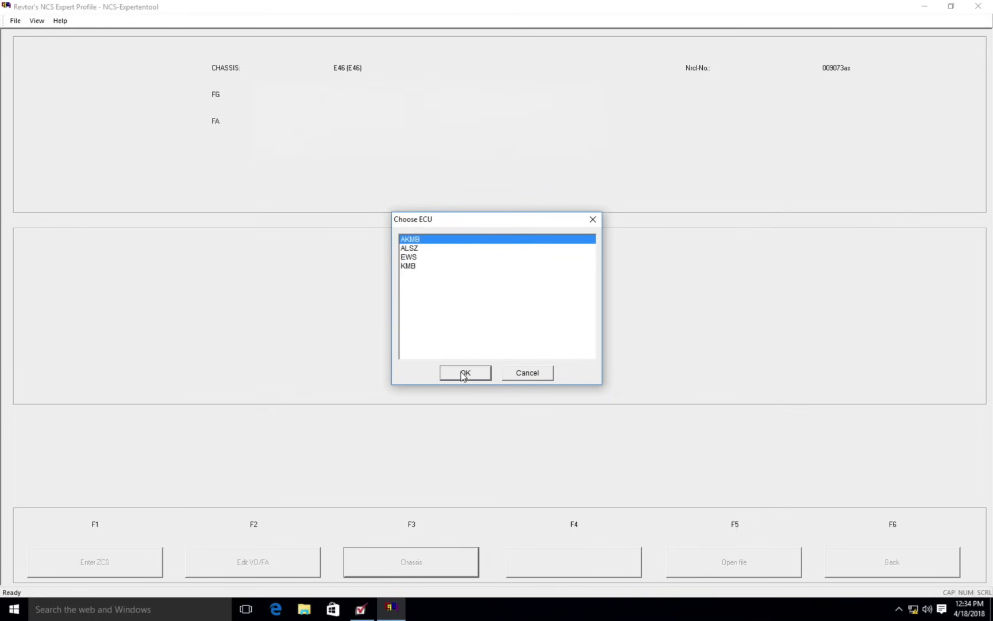
Read the vehicle data from the AKMB module, return to the previous screen and select the ALSZ module for processing.
left_click(463, 375)
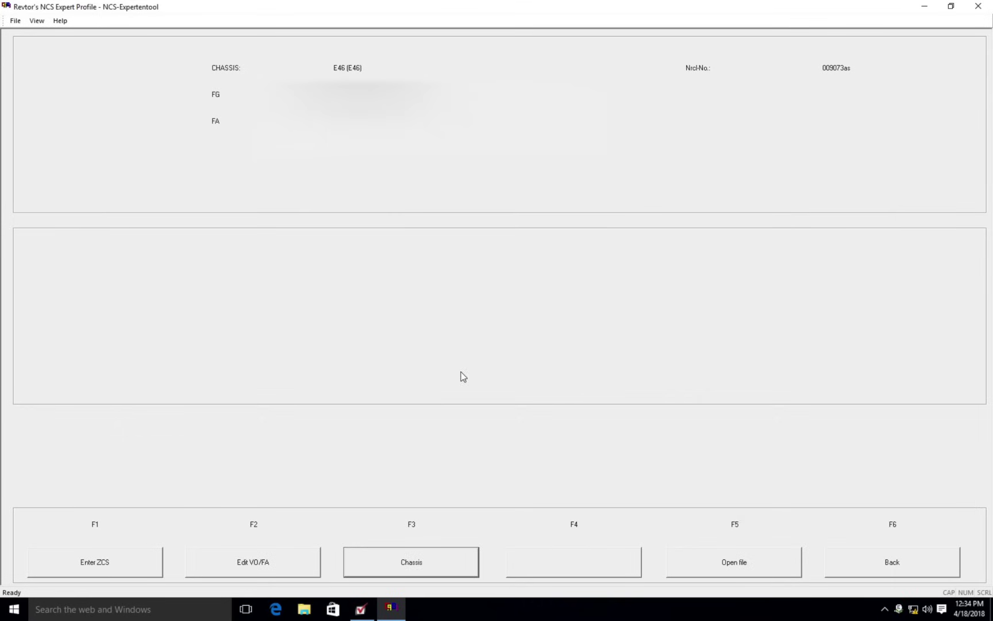
left_click(880, 575)
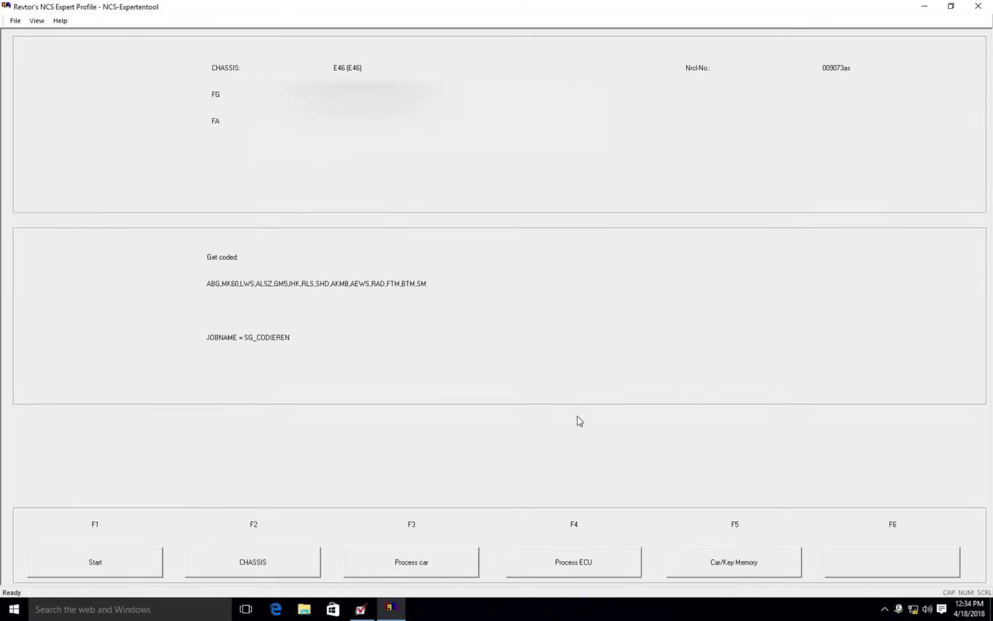
left_click(583, 553)
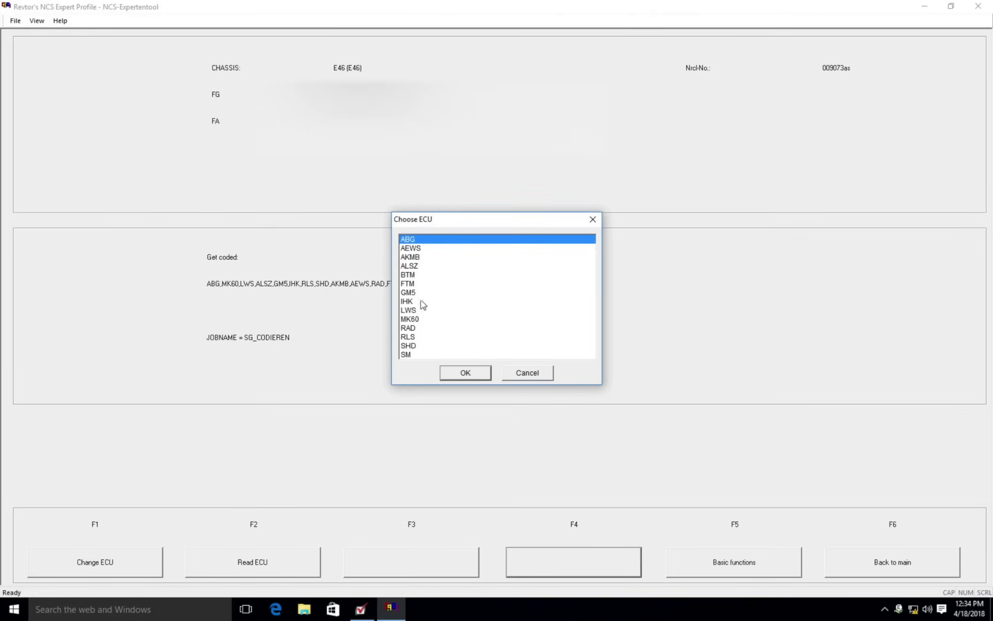
left_click(416, 266)
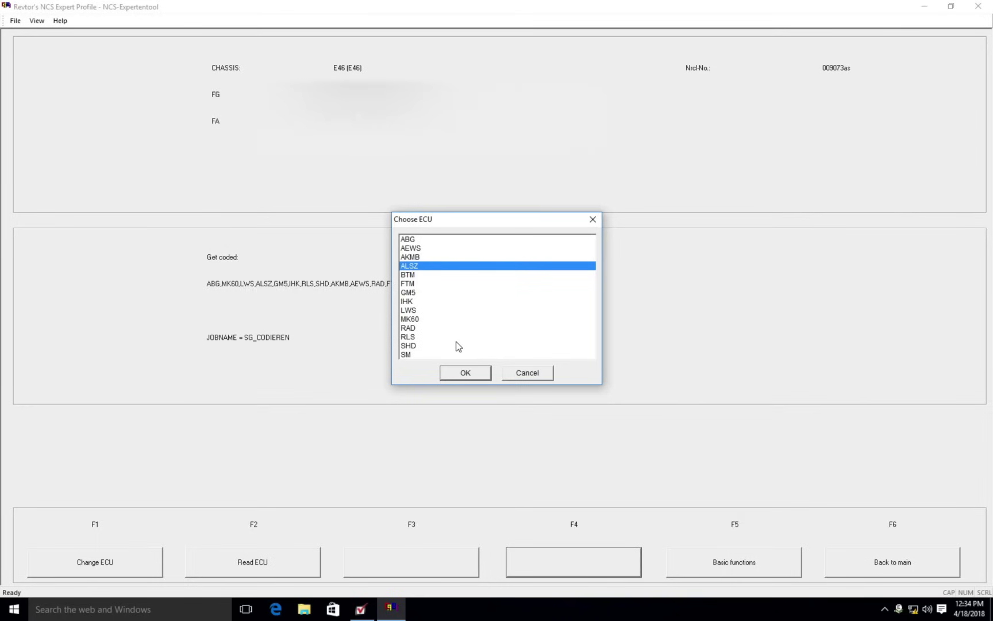
left_click(465, 372)
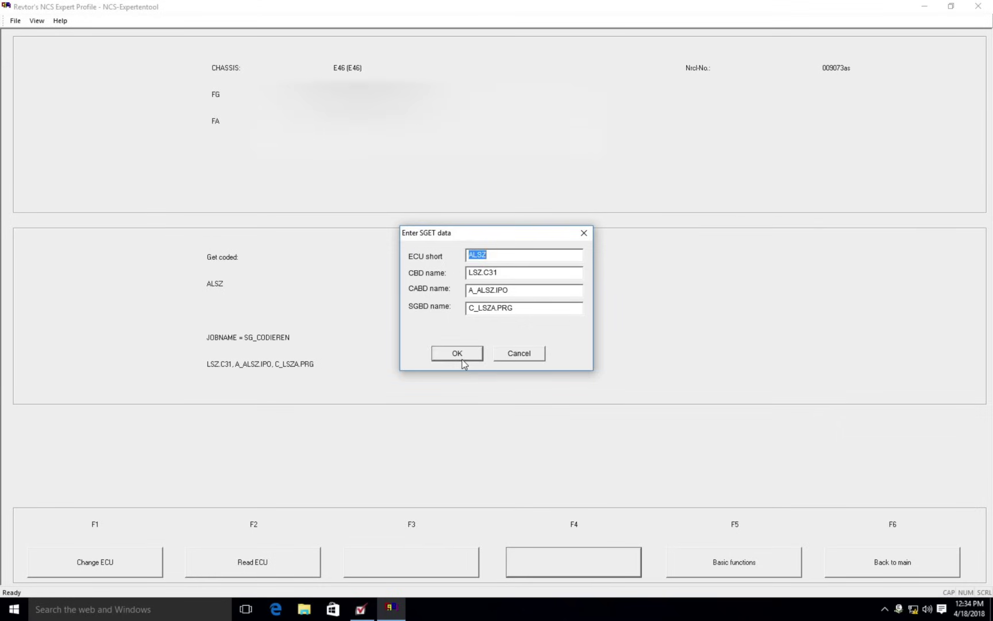
left_click(463, 358)
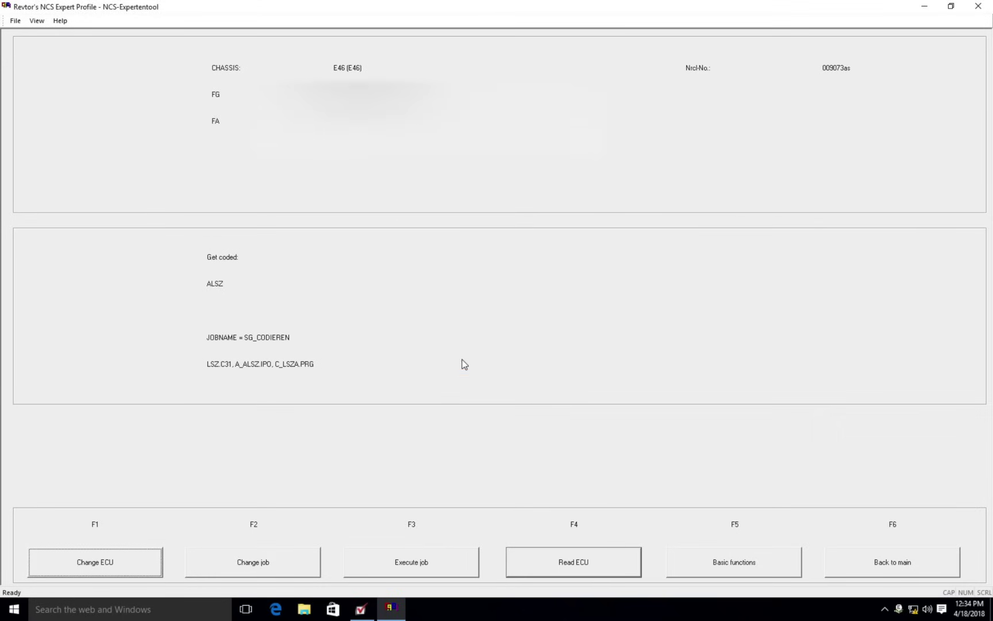
Change the ALSZ job to CODIERDATEN_LESEN and execute it.
left_click(257, 562)
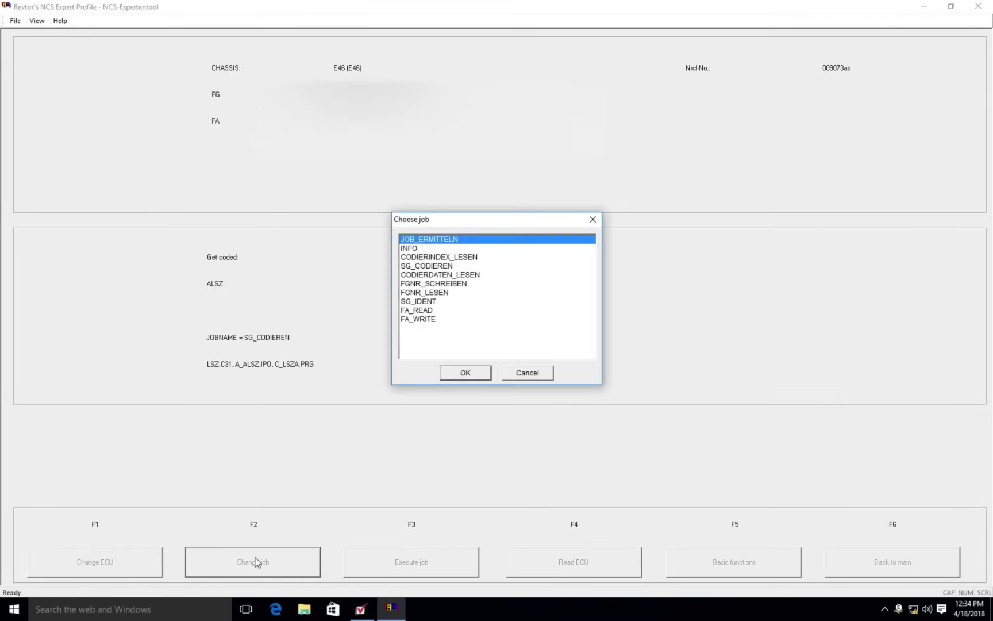
left_click(433, 274)
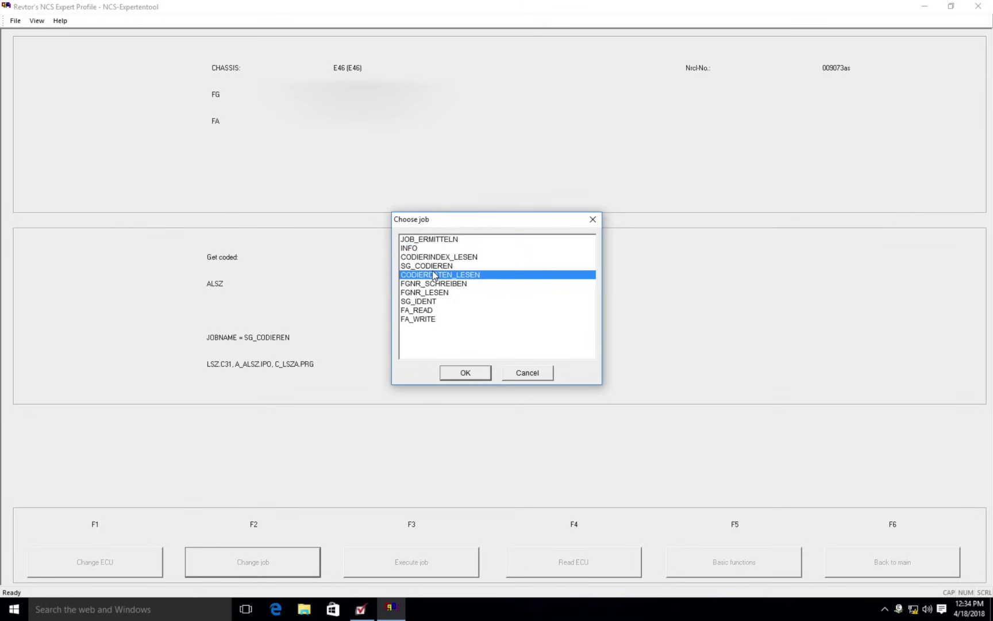
left_click(457, 371)
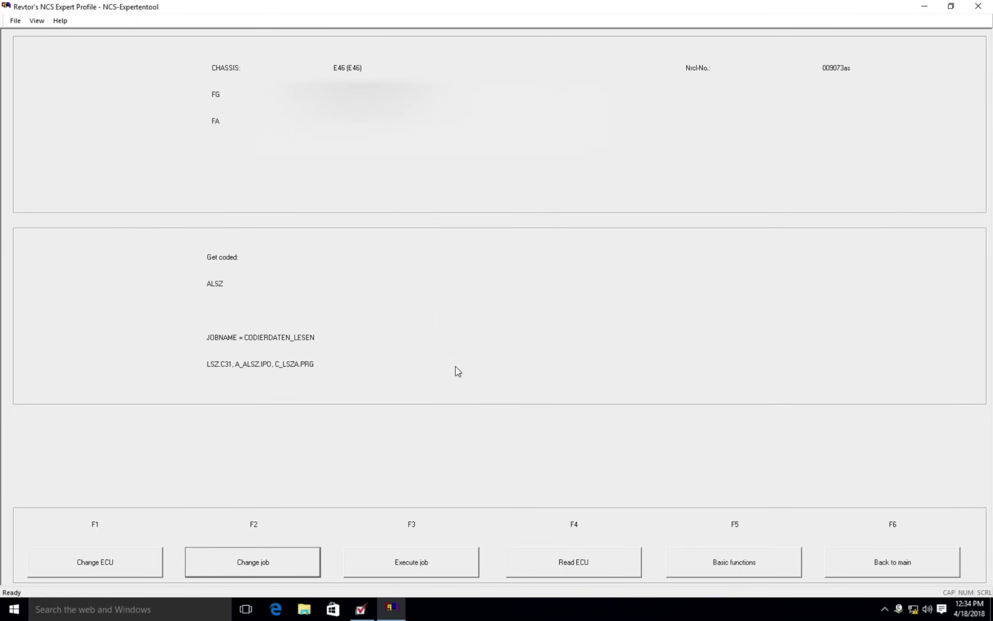
left_click(443, 563)
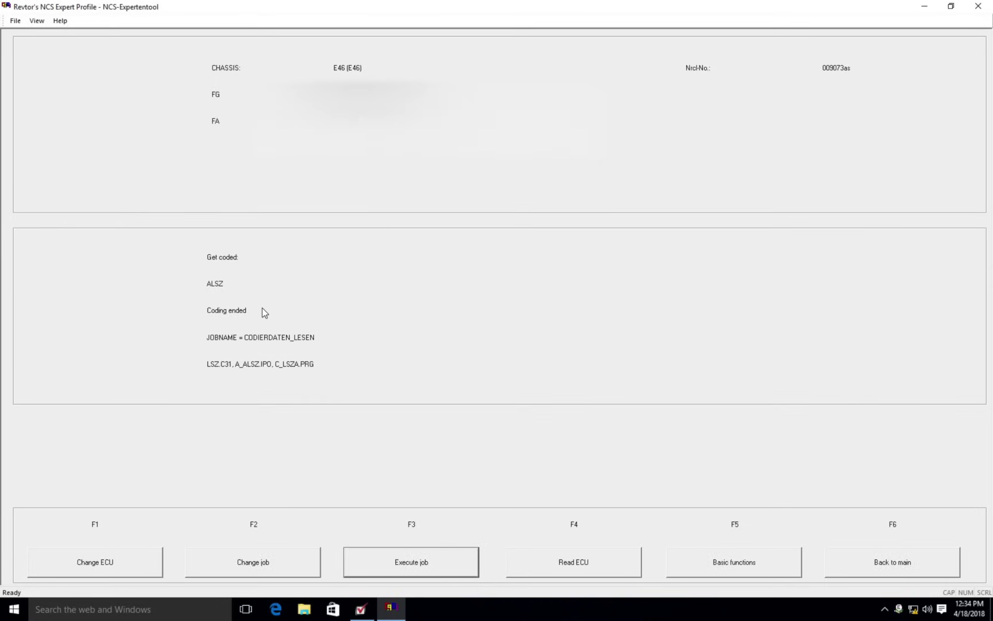
Minimize NCS Expert and open the NCSEXPER\WORK folder on the C: drive in File Explorer.
left_click(923, 7)
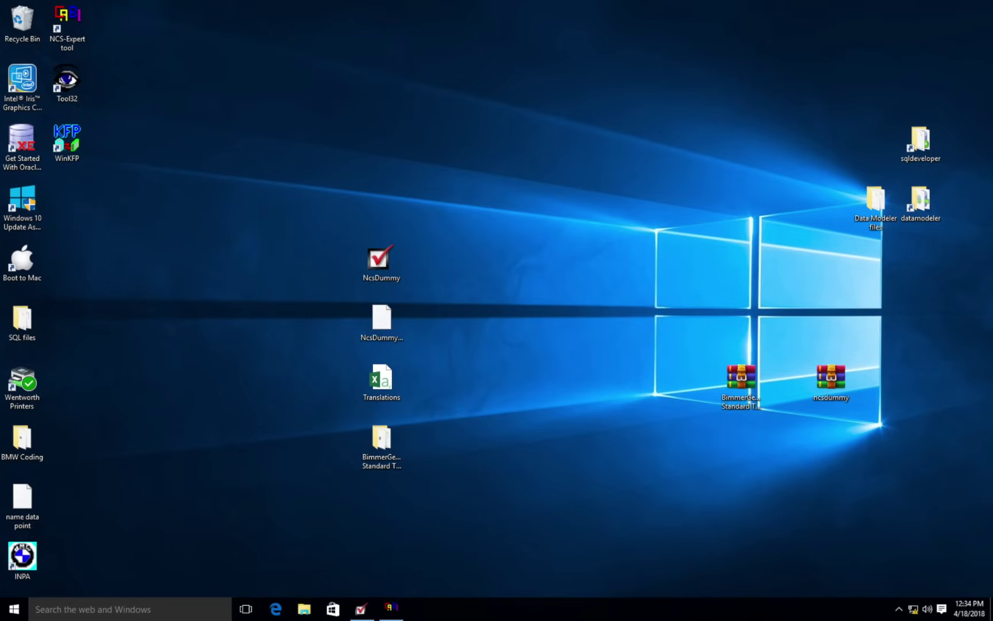
left_click(301, 606)
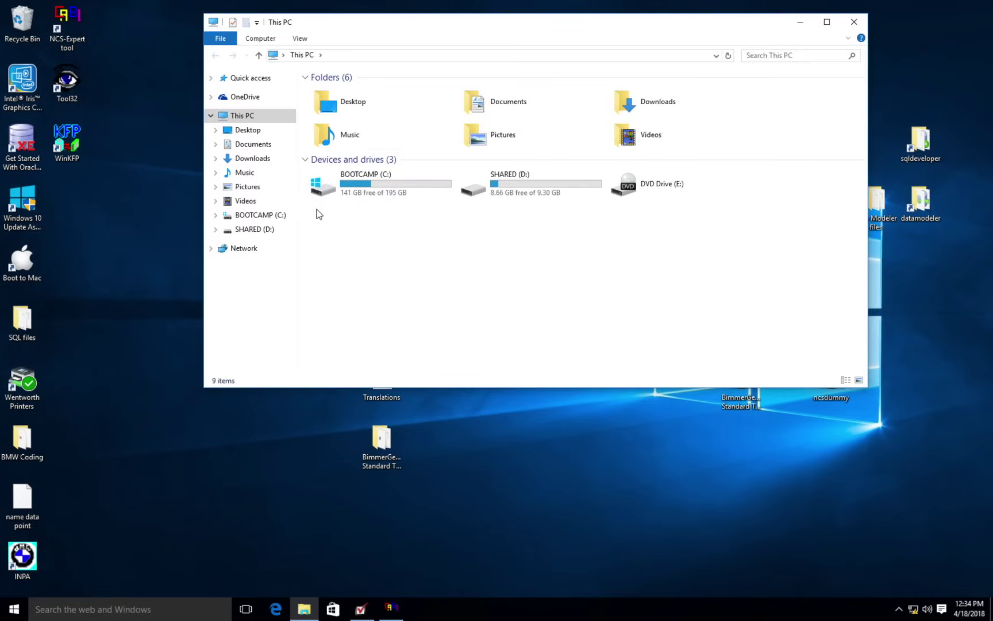
double_click(395, 184)
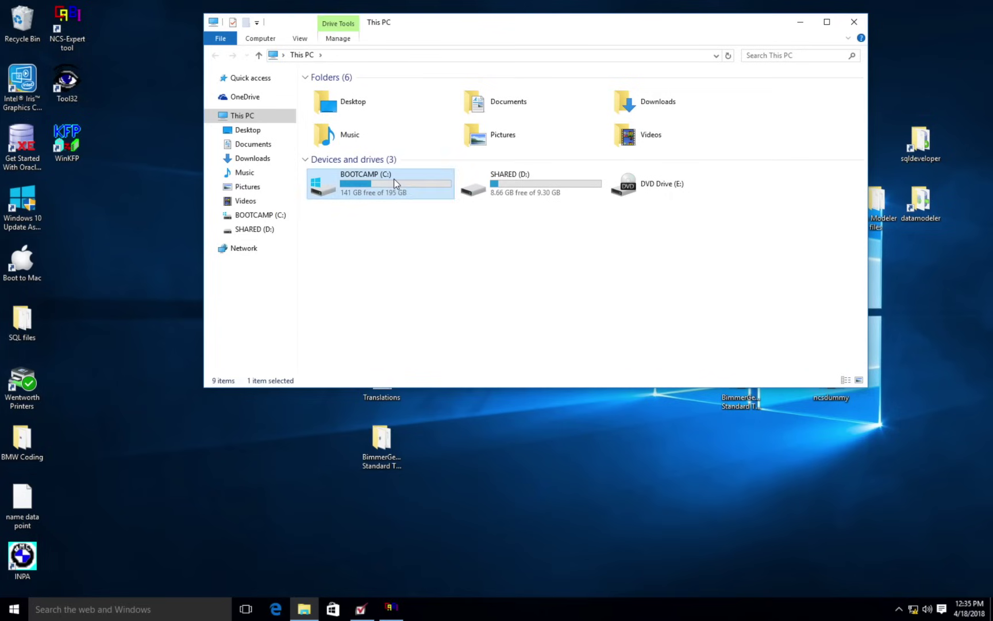
double_click(355, 179)
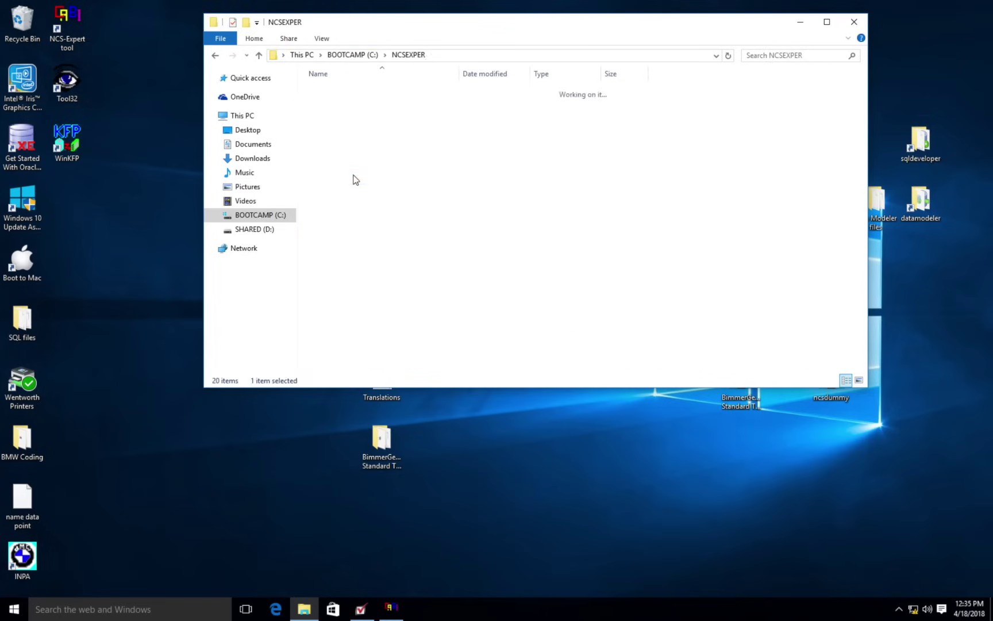
left_click(335, 207)
double_click(336, 204)
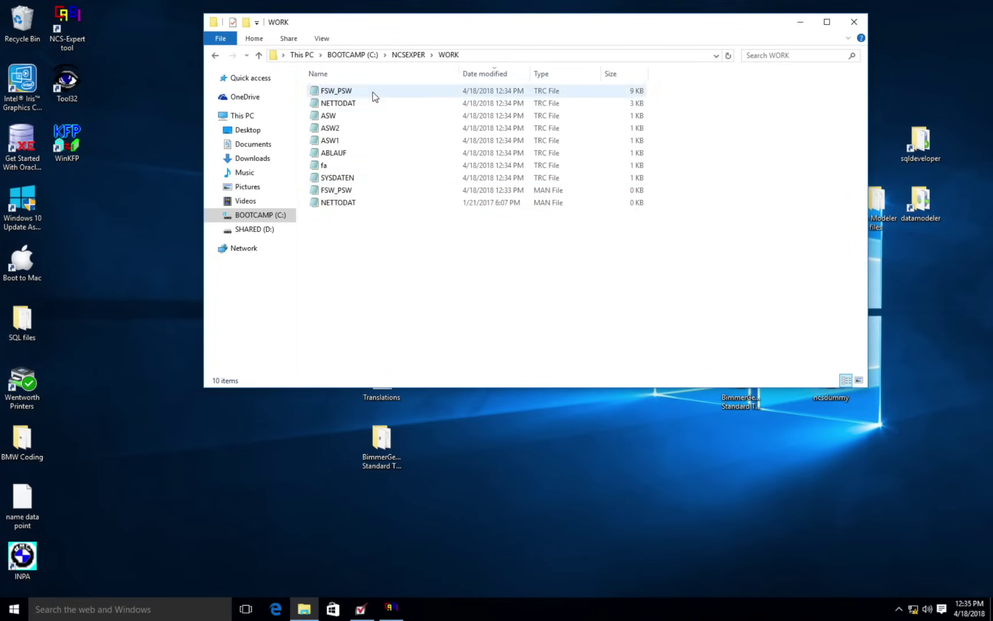
left_click(494, 72)
left_click(494, 72)
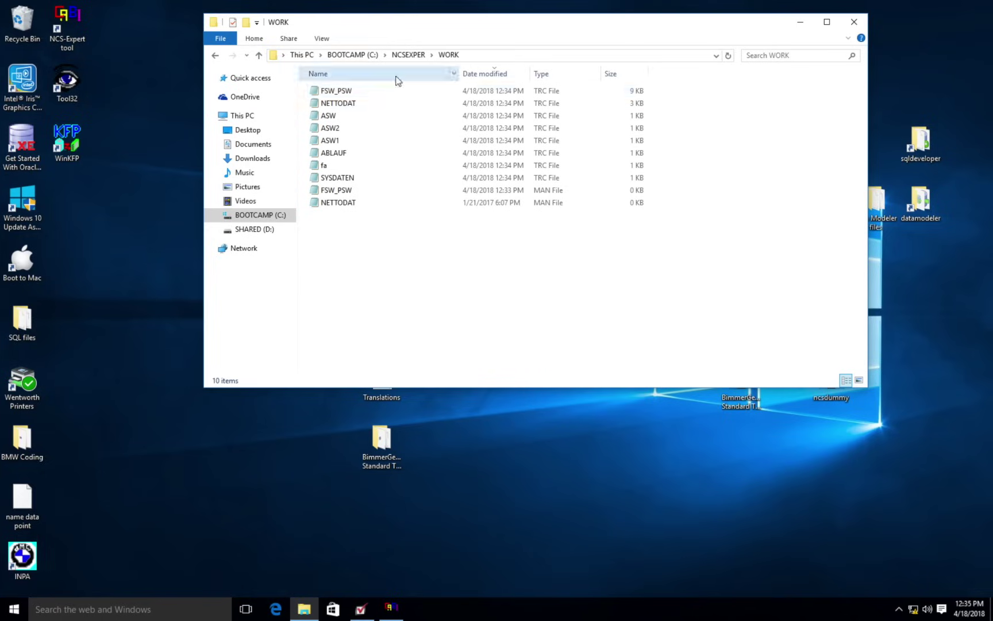
Open the FSW_PSW TRC file in Notepad and search it for "blinkim".
double_click(345, 91)
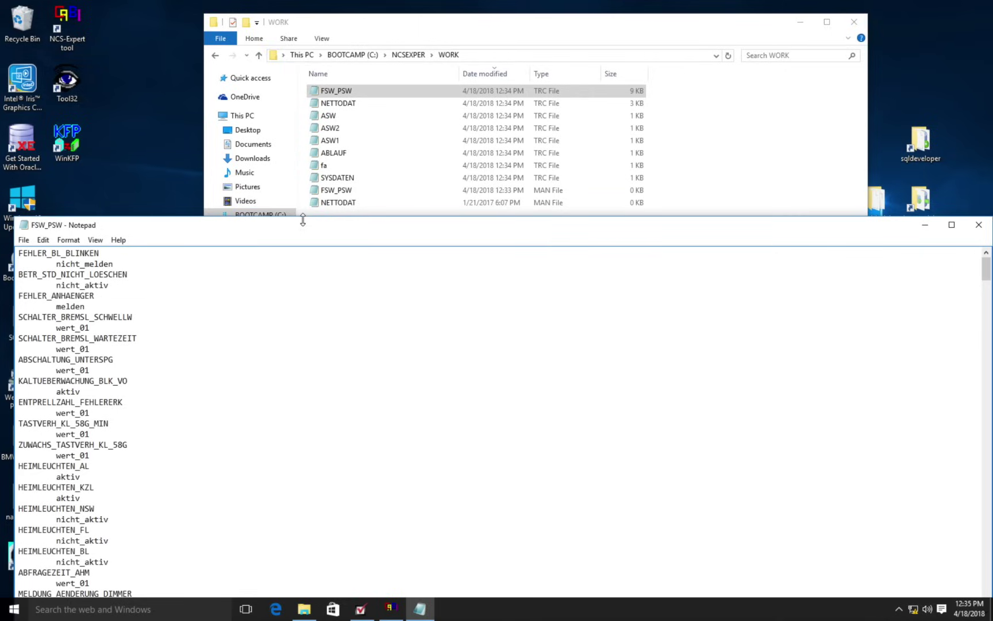
left_click_drag(297, 233, 303, 120)
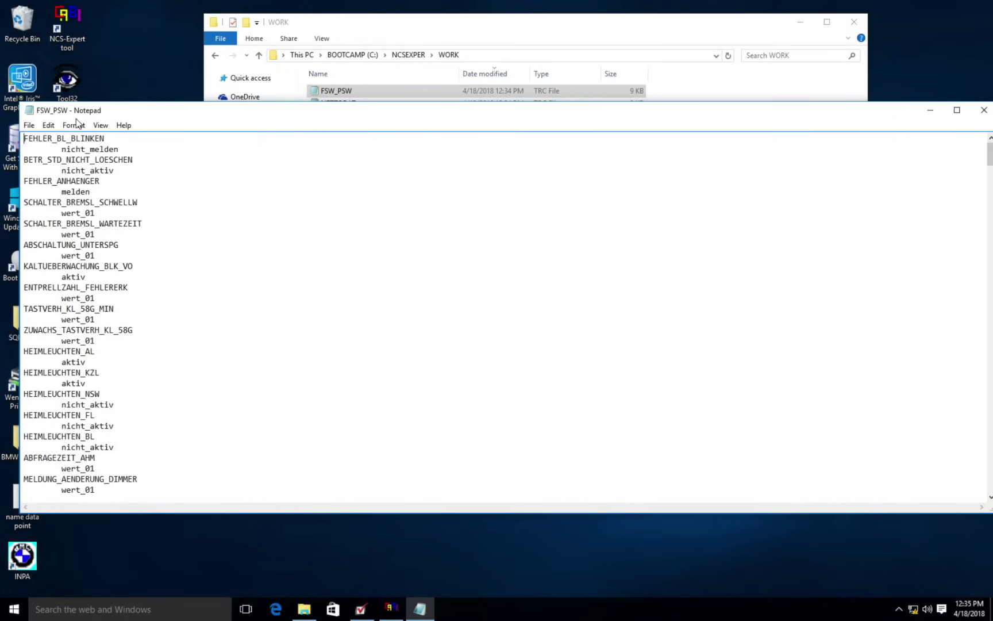
left_click(45, 125)
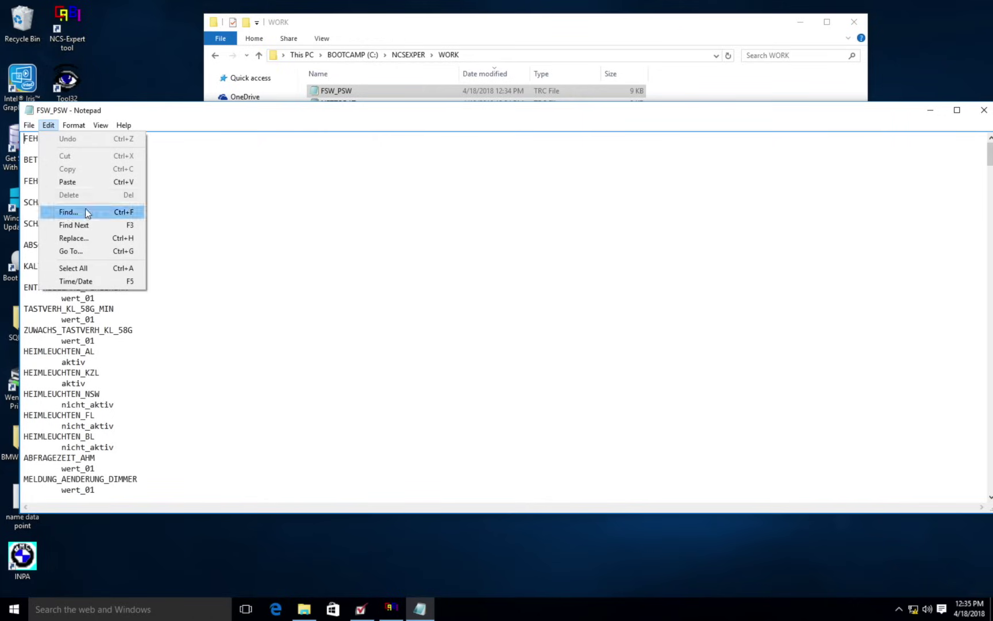
left_click(68, 212)
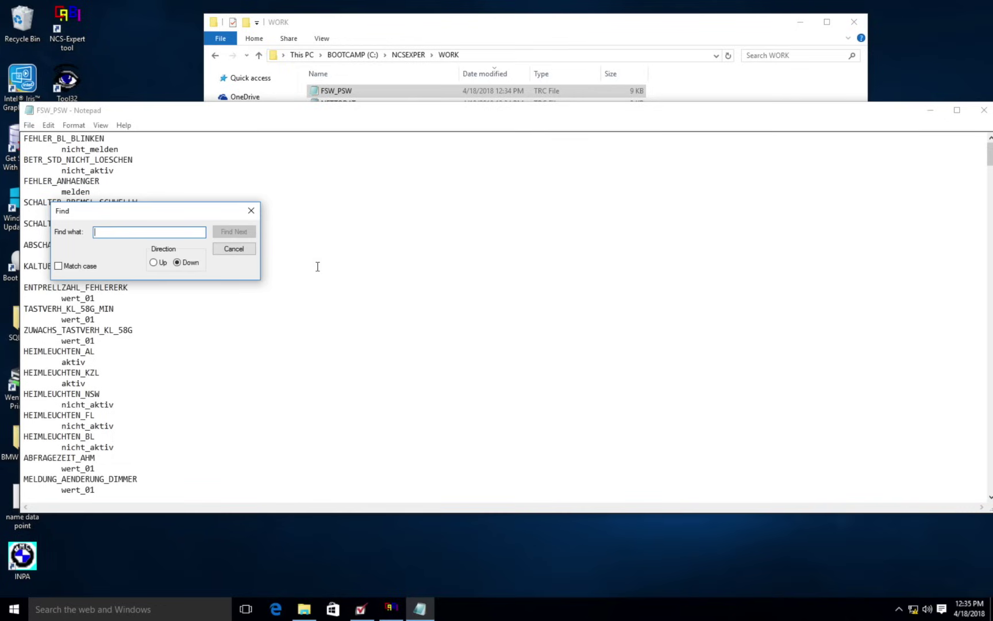
type("blink")
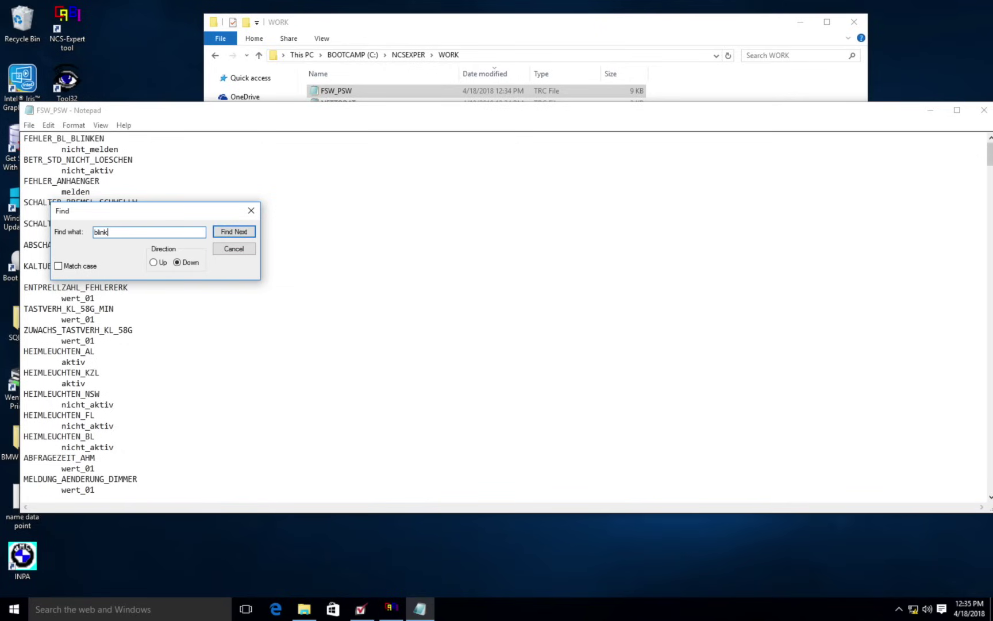
type("im")
key("Return")
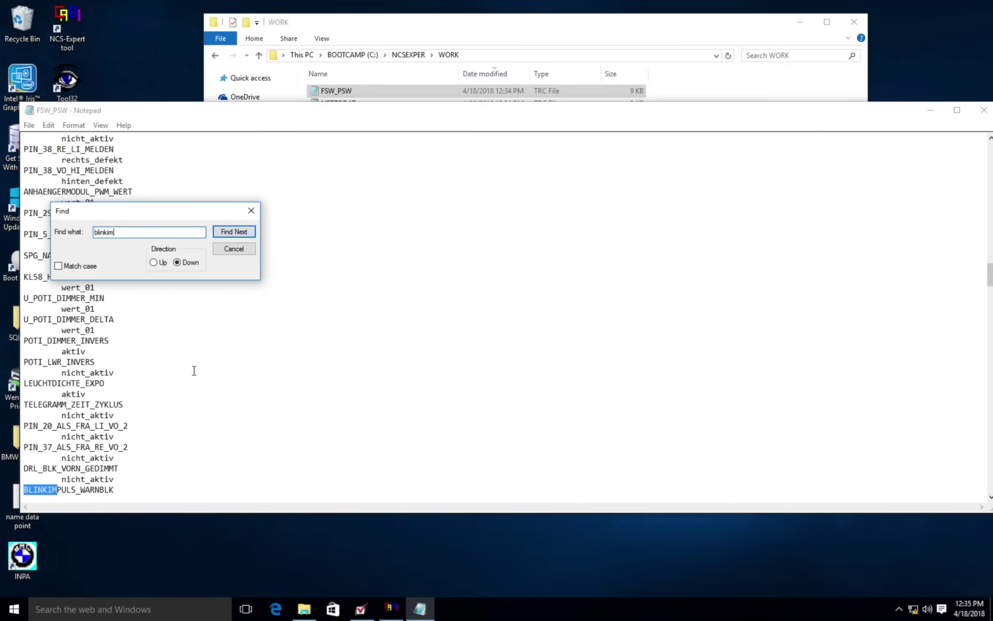
Try wert_02 as the BLINKIMPULS_WARNBLK value, and restore it to wert_04.
scroll(180, 374, "down", 2)
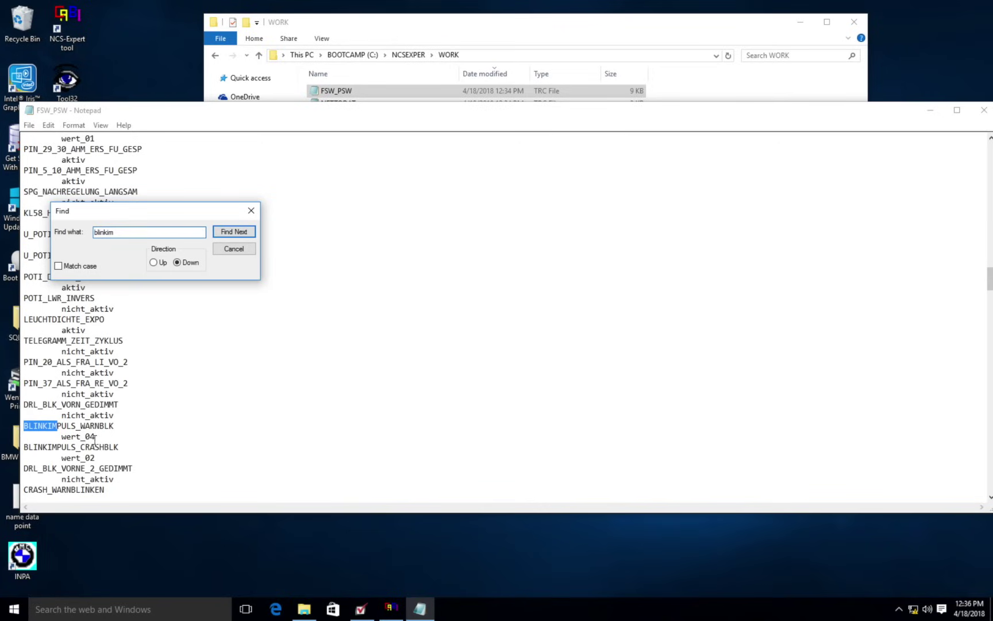
left_click(95, 438)
key("BackSpace")
type("2")
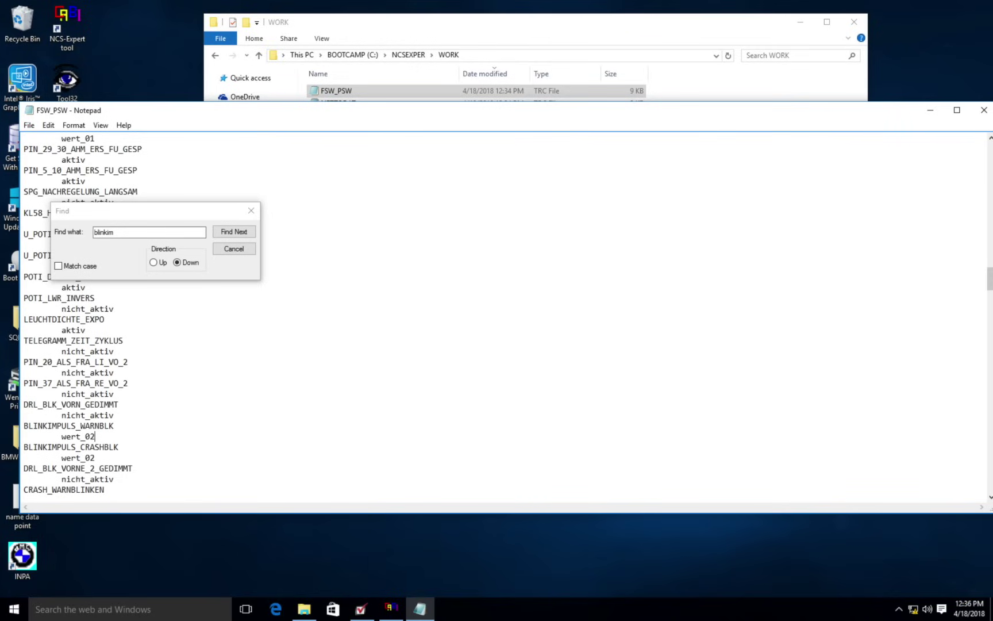
key("BackSpace")
type("4")
Search the file for "cycl" and close the search.
left_click(147, 232)
key("BackSpace")
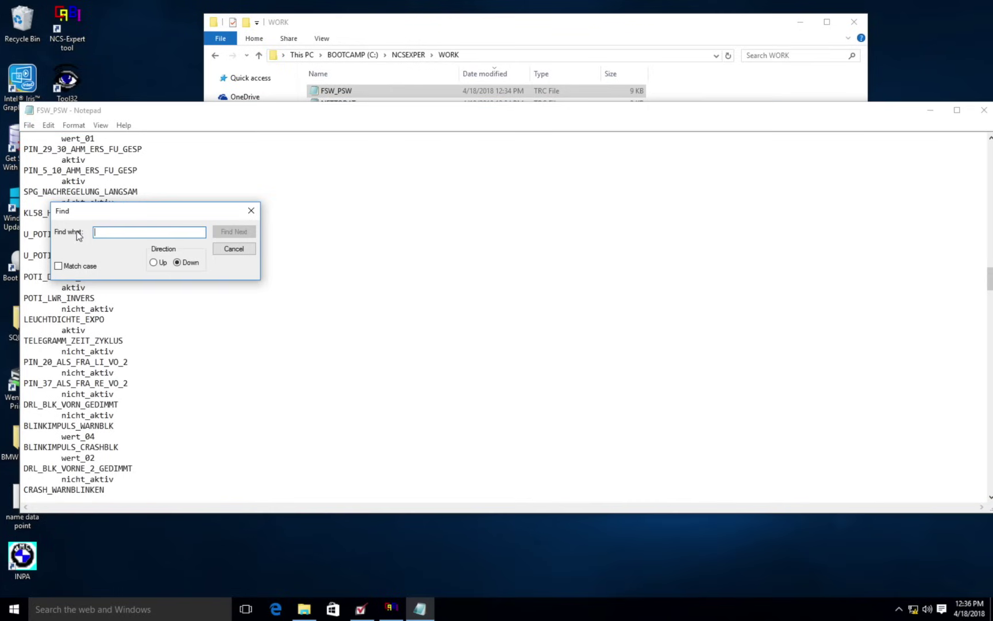
type("cycl")
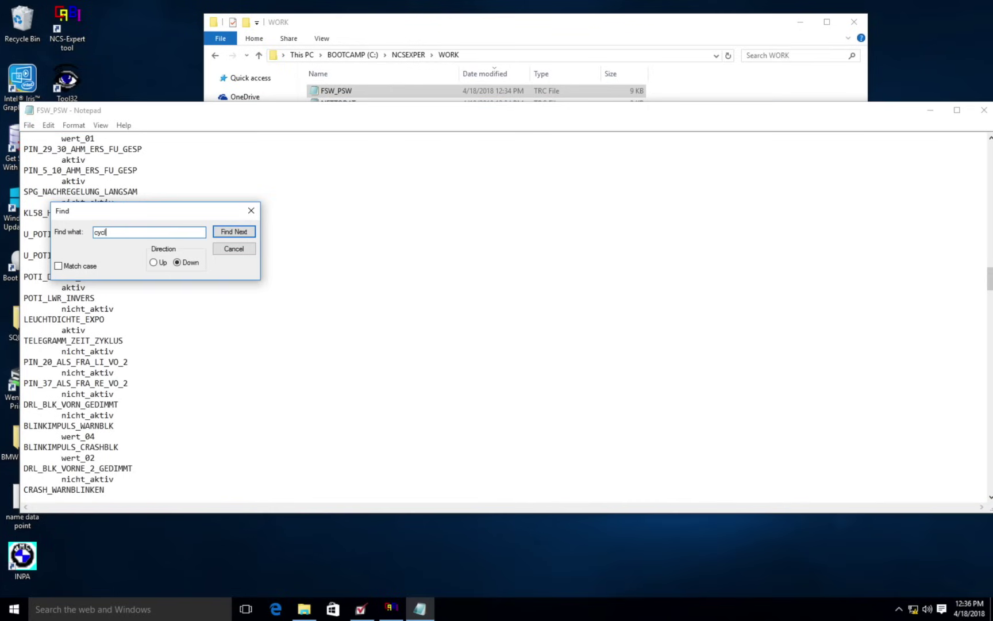
key("Return")
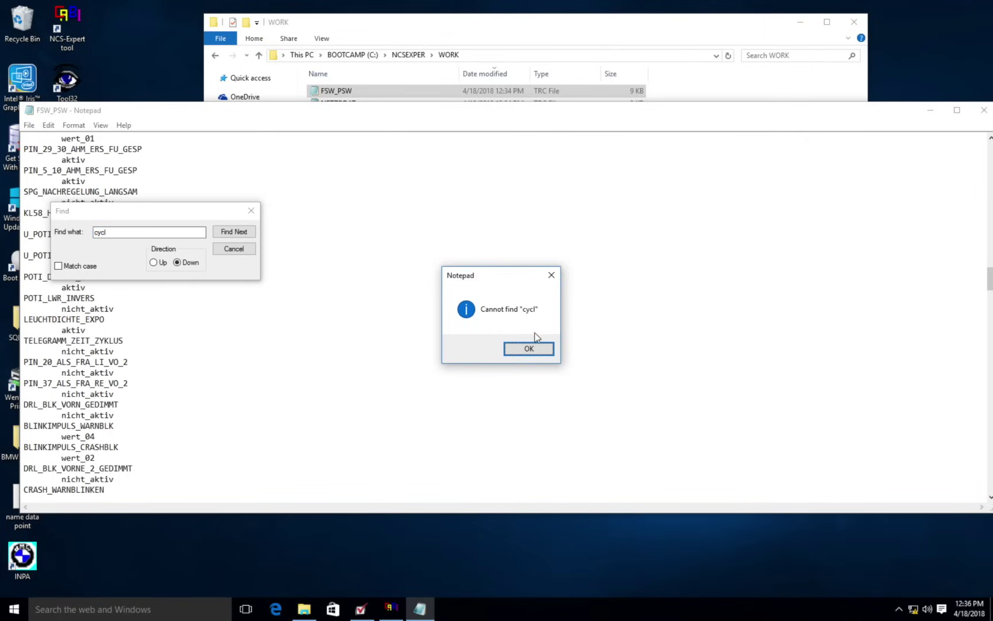
left_click(528, 349)
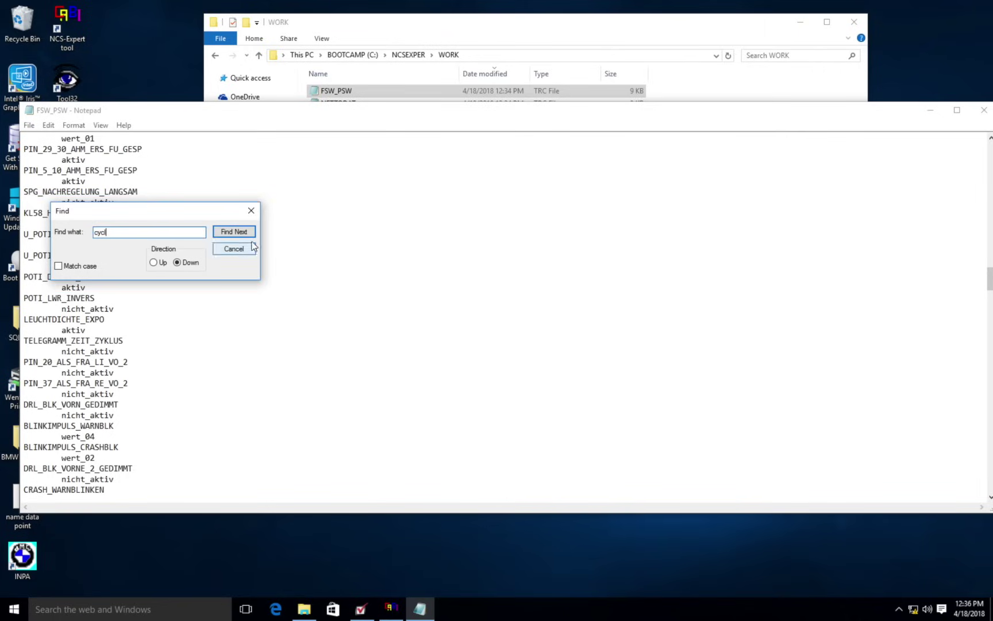
left_click(251, 210)
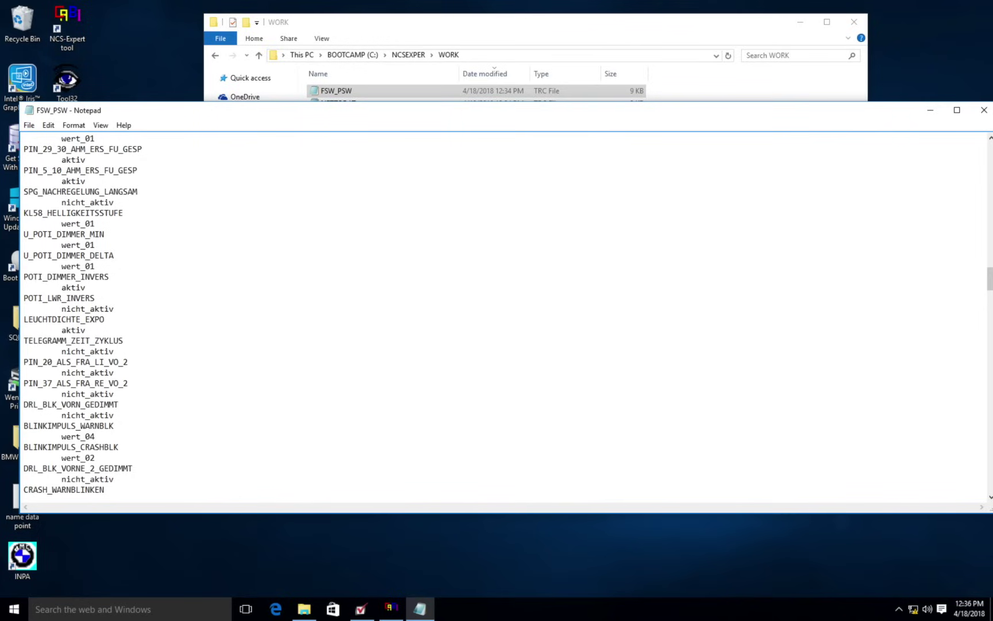
Save the edited trace file in the WORK folder as FSW_PSW.MAN with type All Files, replacing the existing file, and close Notepad.
left_click(30, 127)
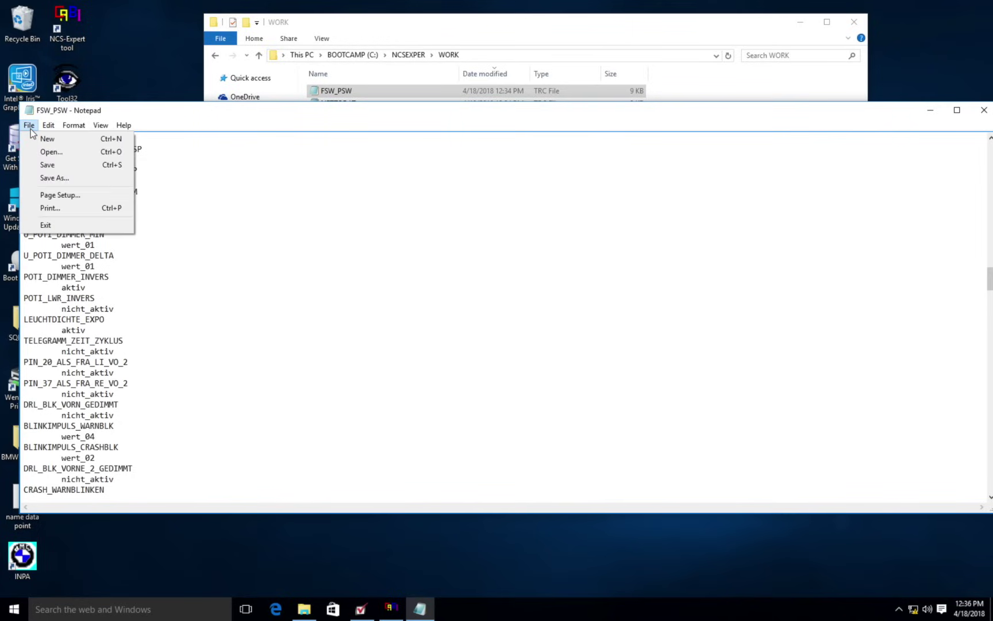
left_click(73, 179)
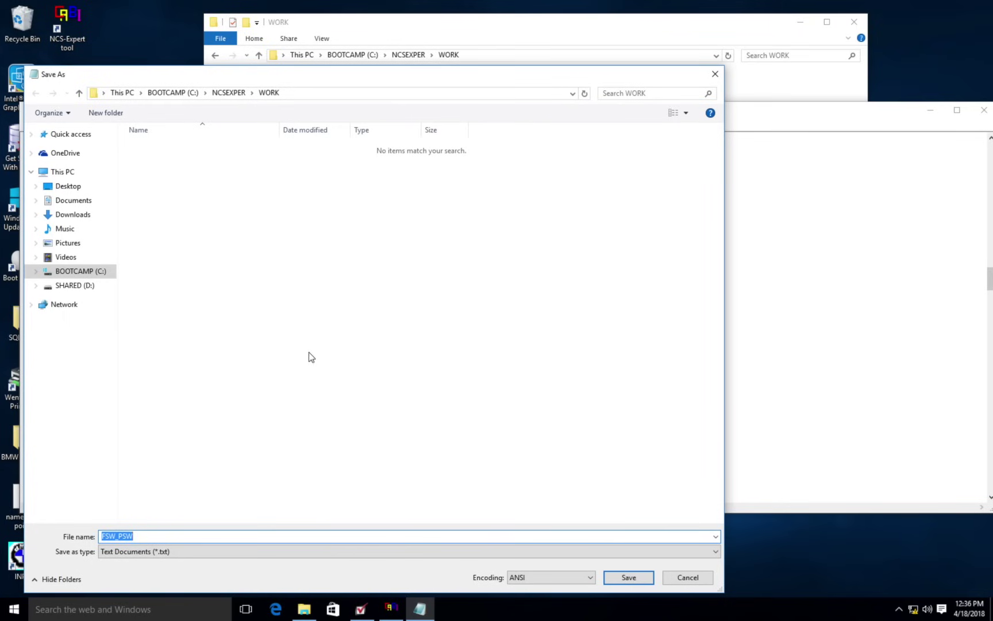
left_click(178, 550)
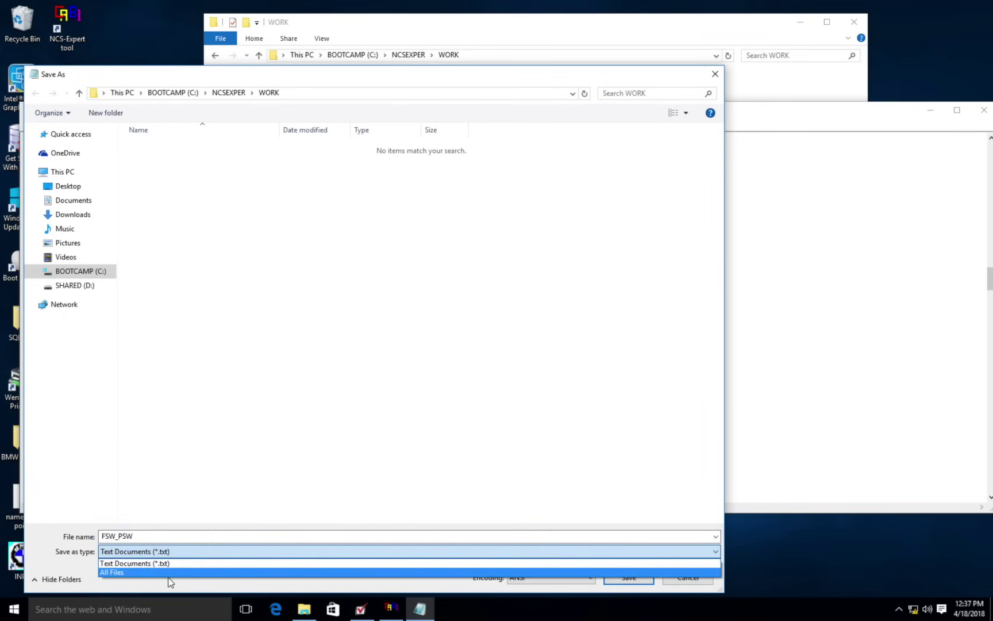
left_click(168, 573)
left_click(163, 537)
double_click(163, 537)
left_click(163, 537)
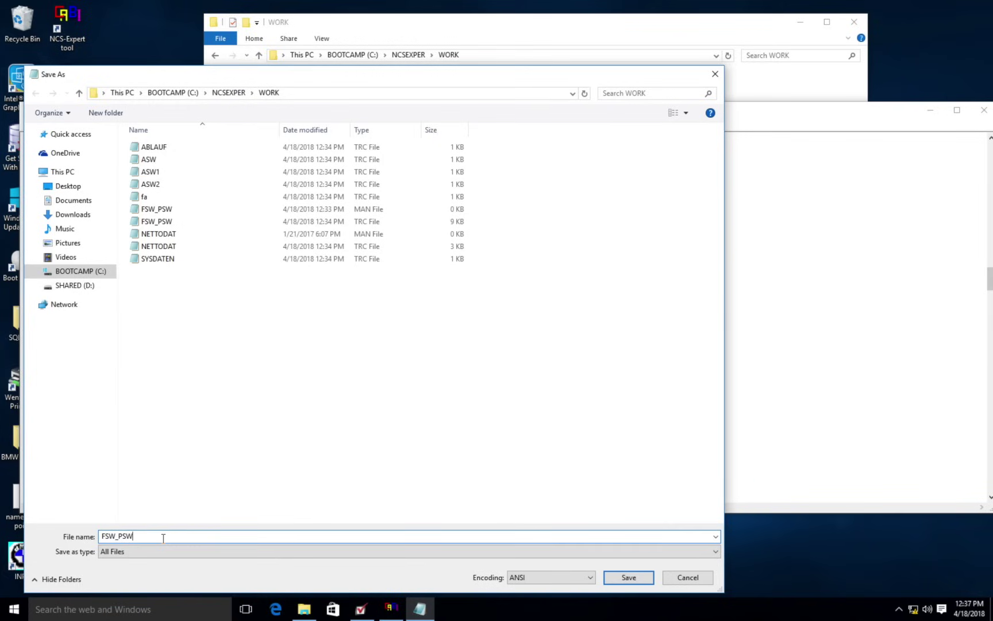
type(".")
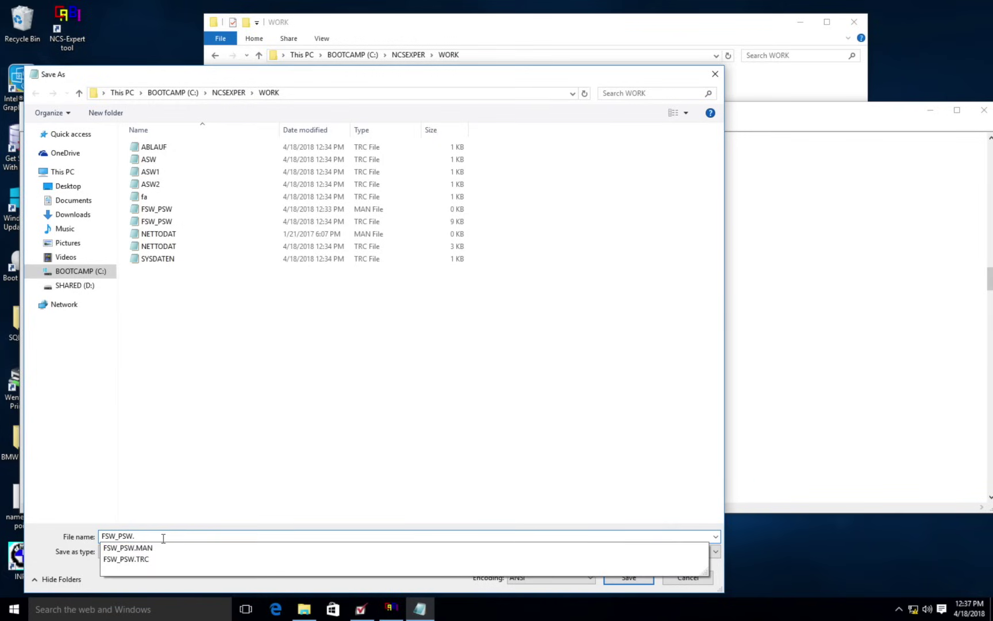
type("M")
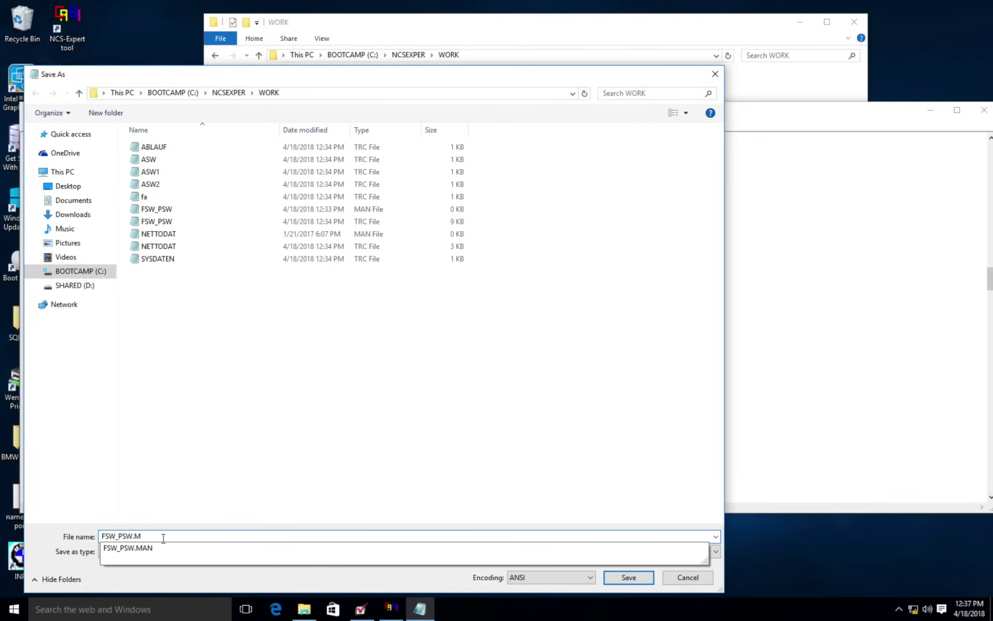
type("AN")
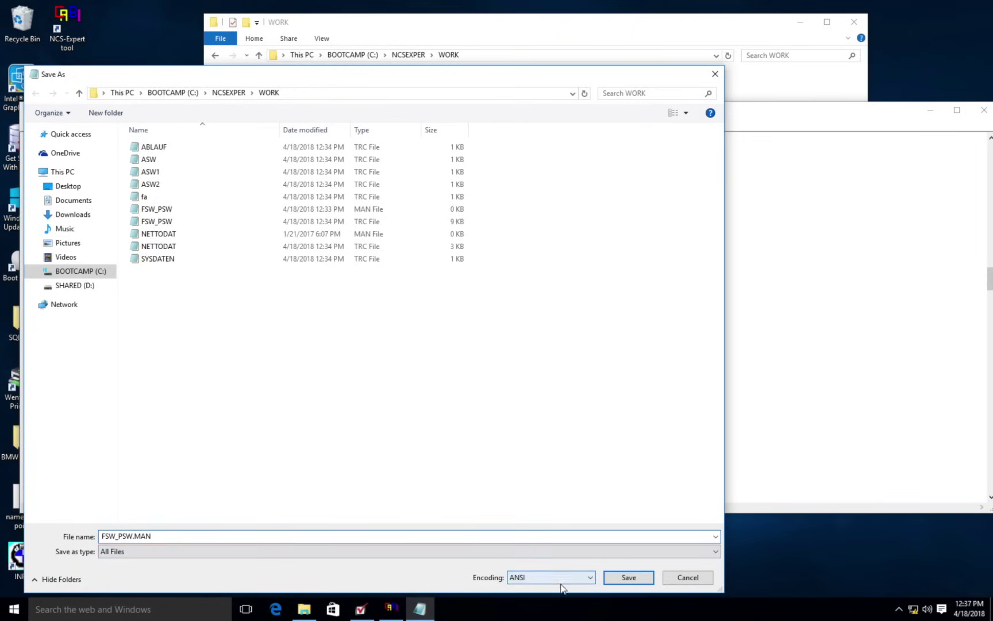
left_click(632, 579)
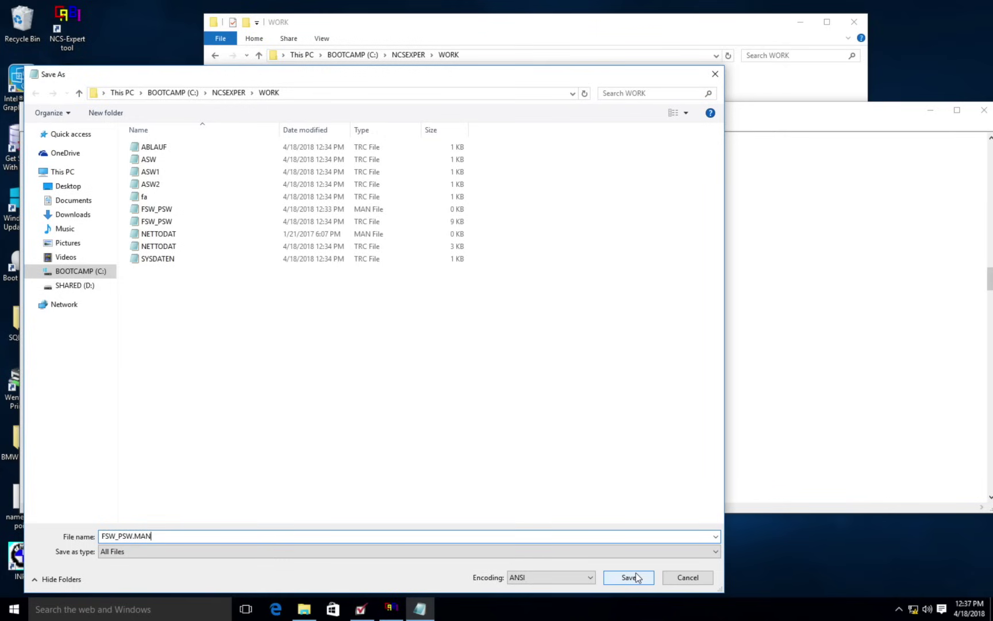
left_click(635, 576)
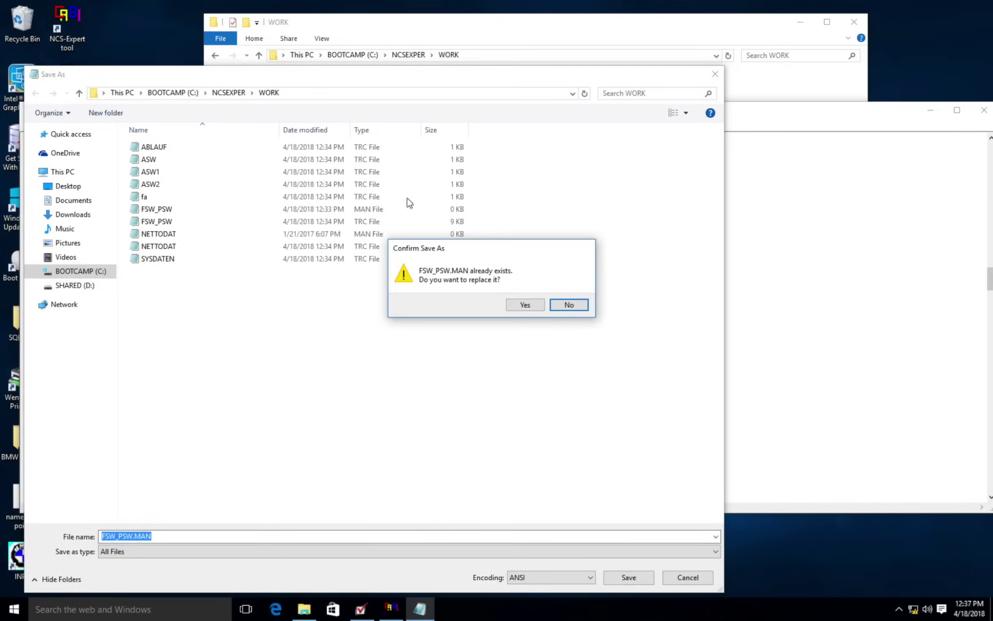
left_click(519, 307)
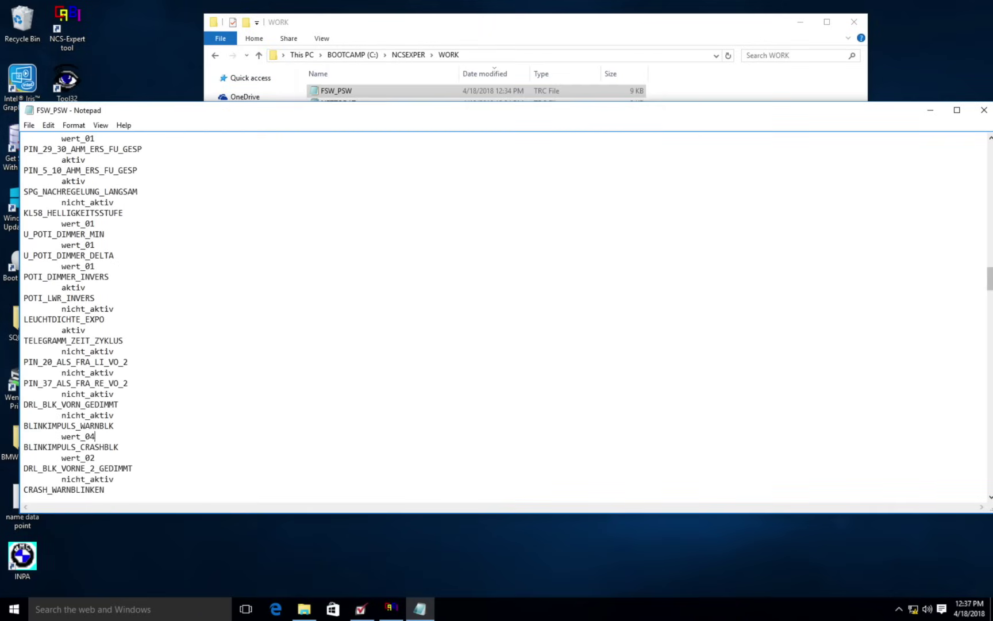
left_click(983, 110)
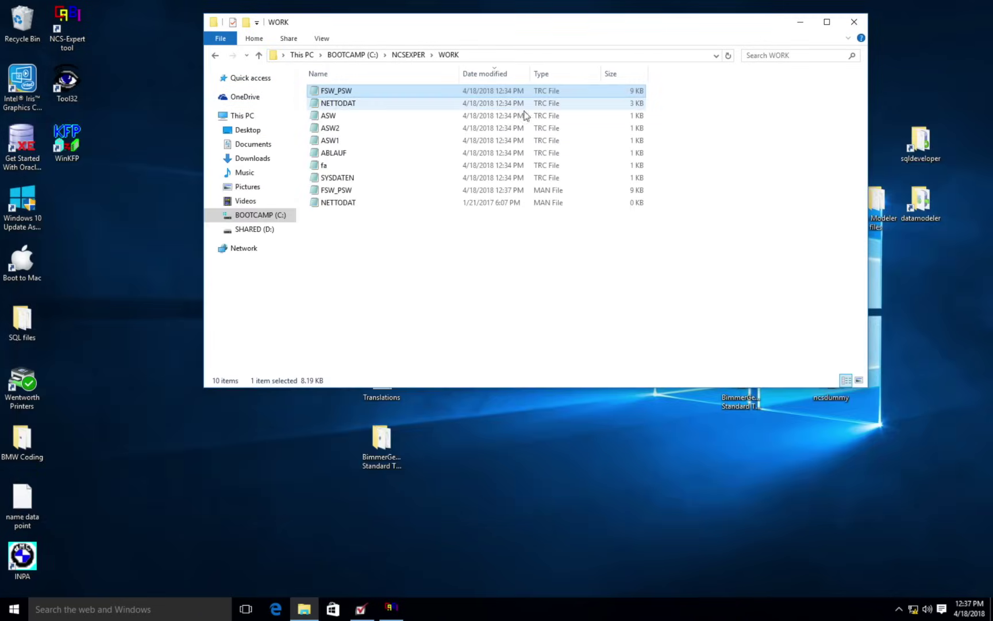
Open the FSW_PSW MAN file, search for "blinkim" to check the BLINKIMPULS_WARNBLK value, and close the file.
left_click(359, 189)
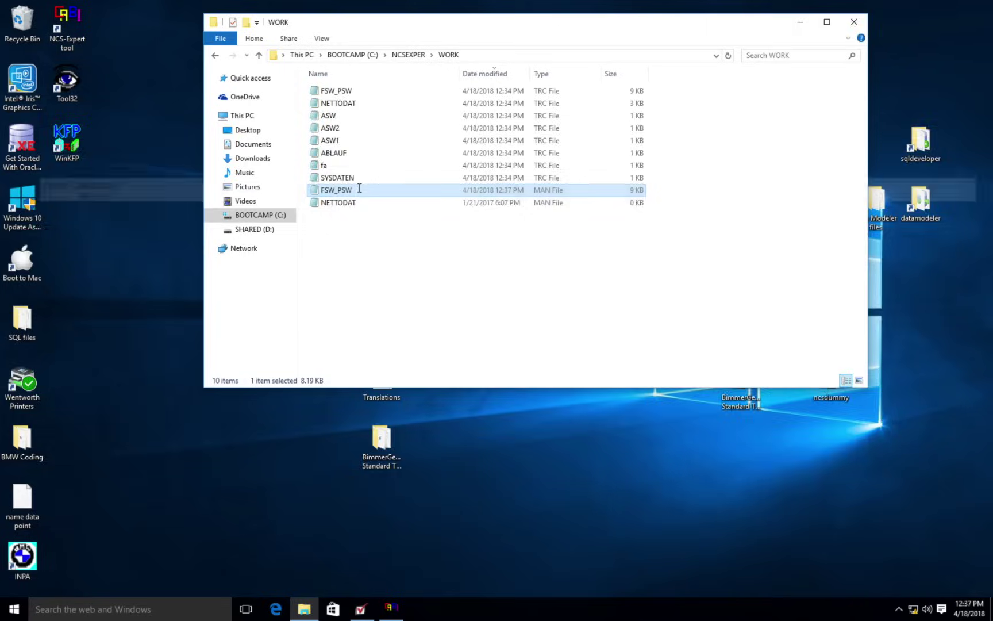
double_click(359, 189)
scroll(185, 222, "down", 3)
scroll(185, 222, "down", 8)
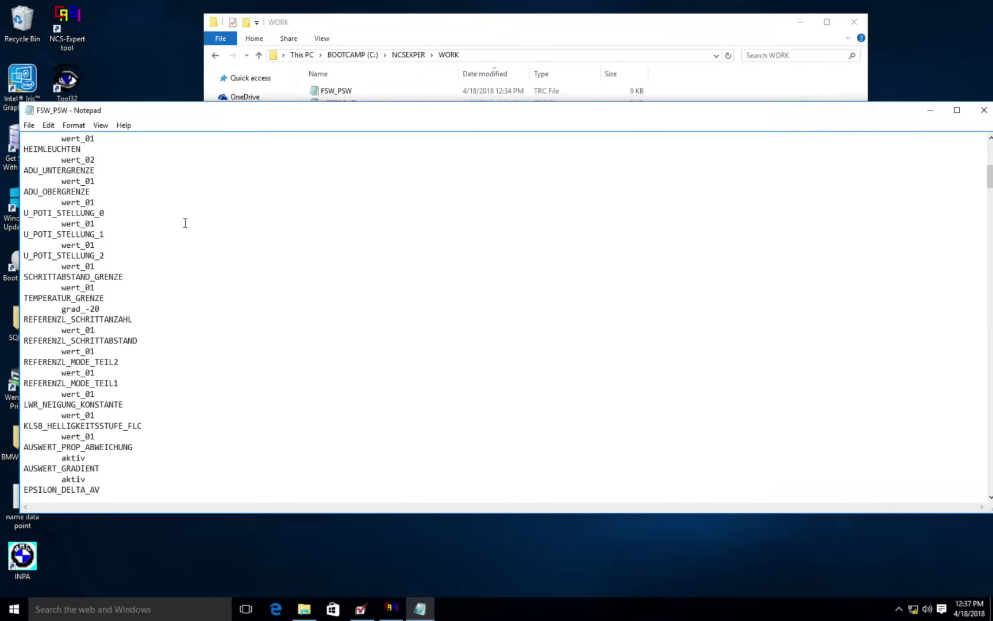
key("ctrl+f")
type("b")
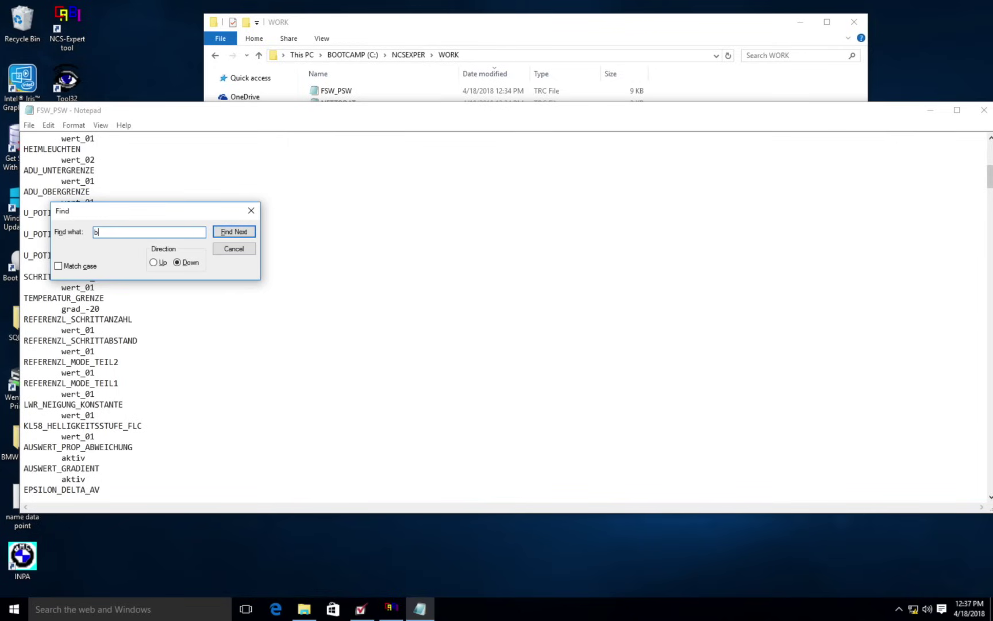
type("iinkim")
key("Return")
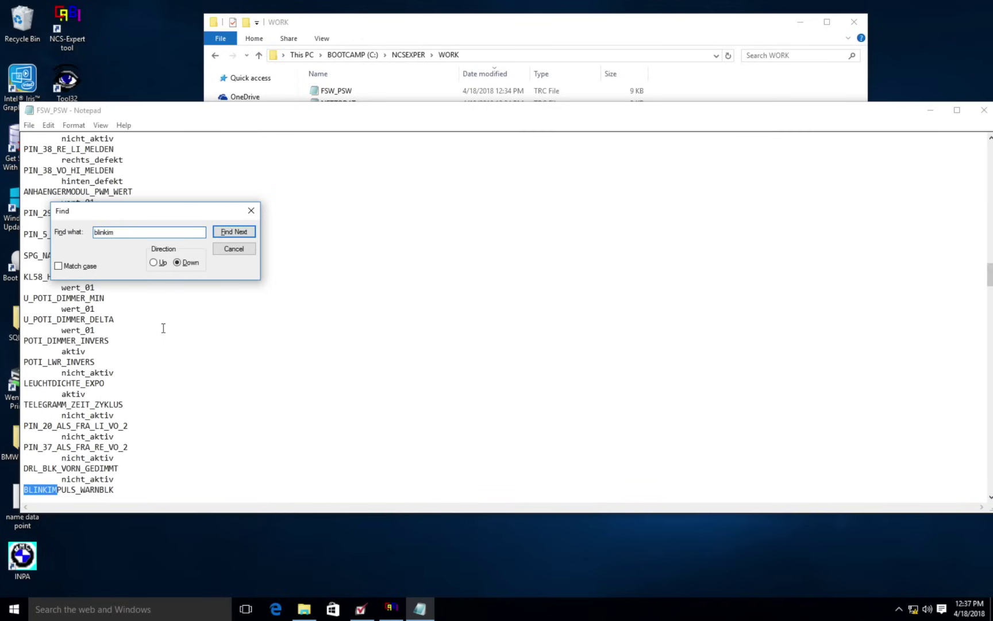
scroll(163, 327, "down", 1)
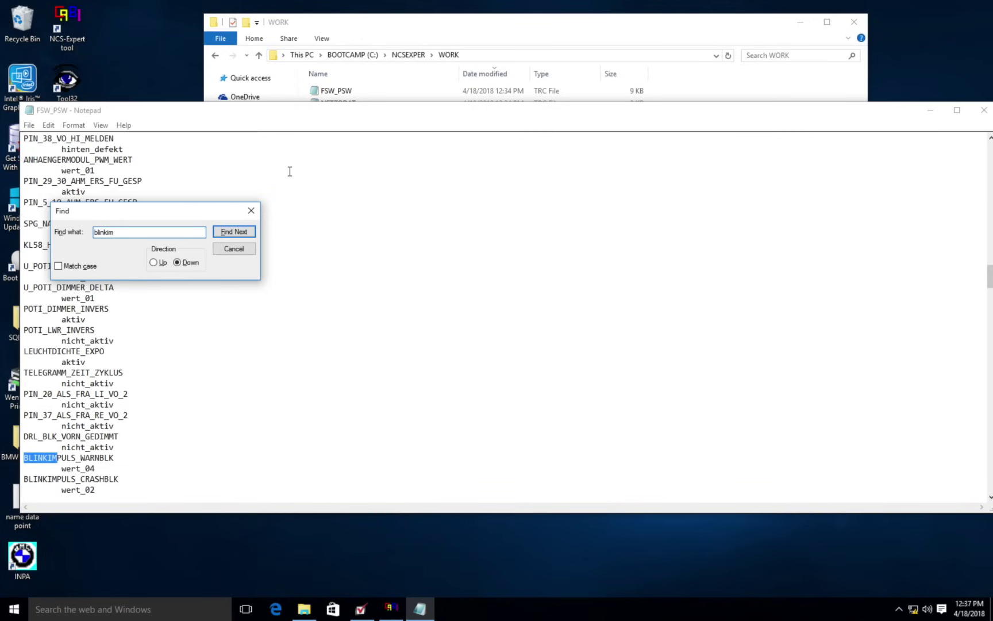
left_click(251, 211)
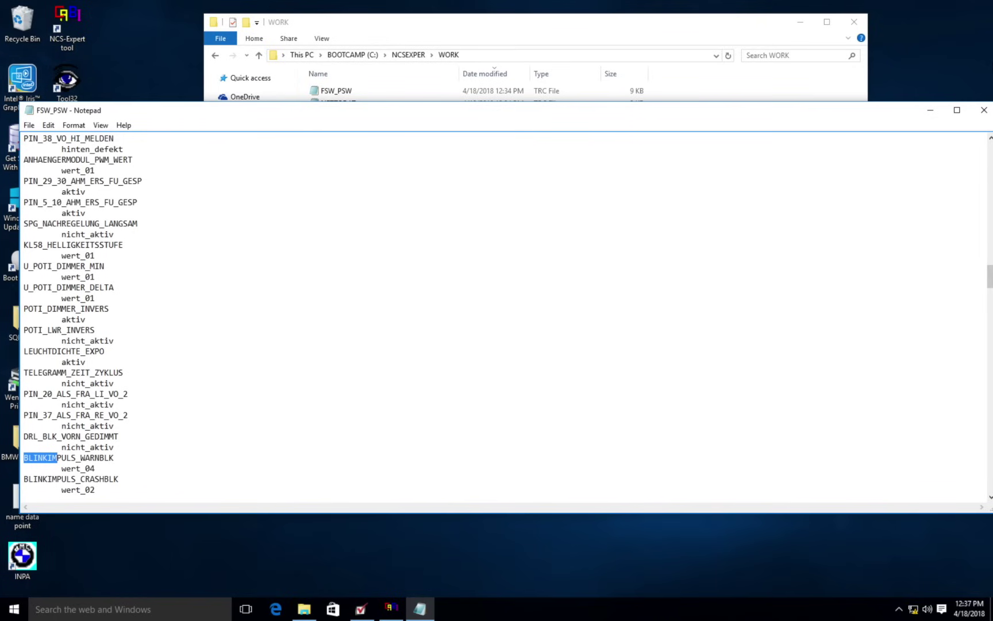
left_click(986, 110)
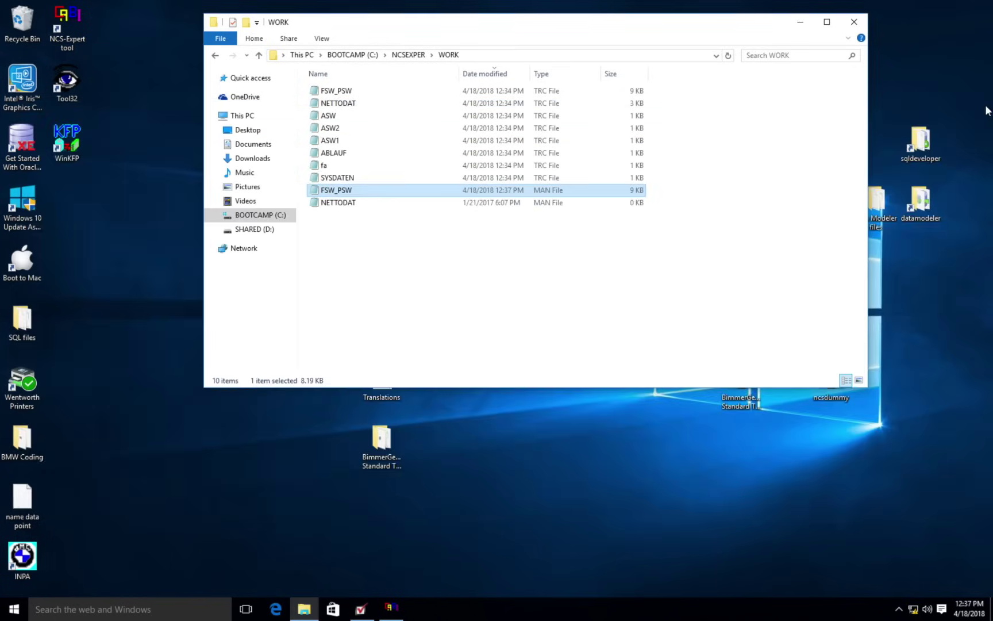
Close the WORK folder and switch back to the running NCS Expert session.
left_click(850, 23)
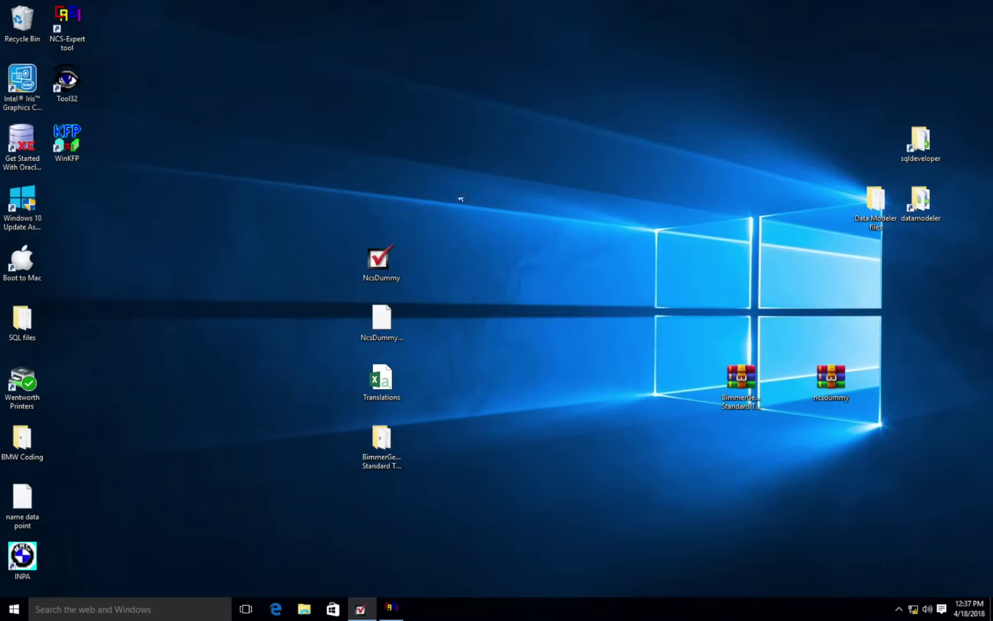
double_click(75, 24)
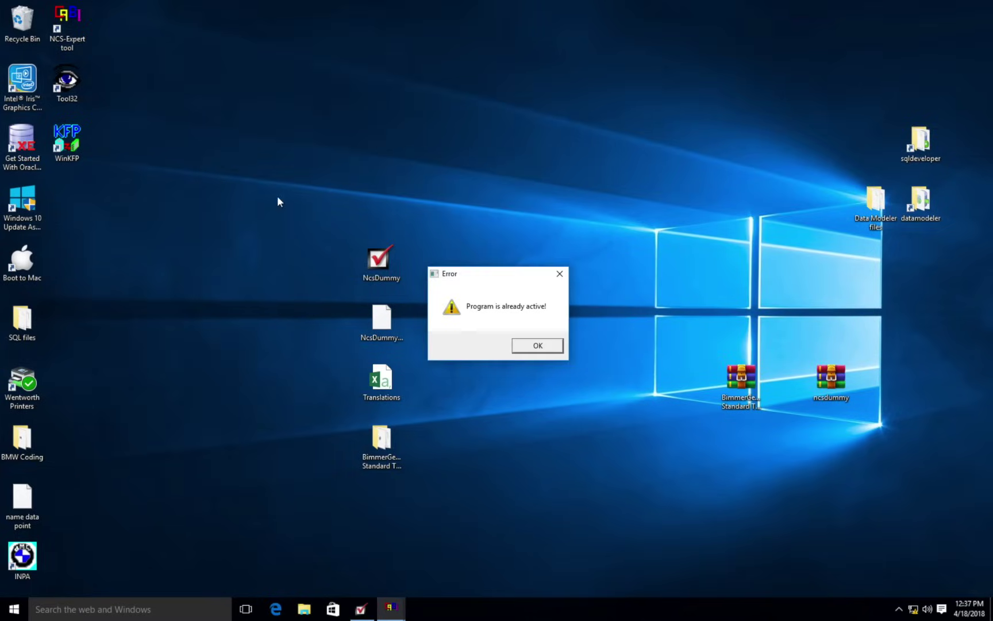
left_click(526, 345)
mouse_move(336, 608)
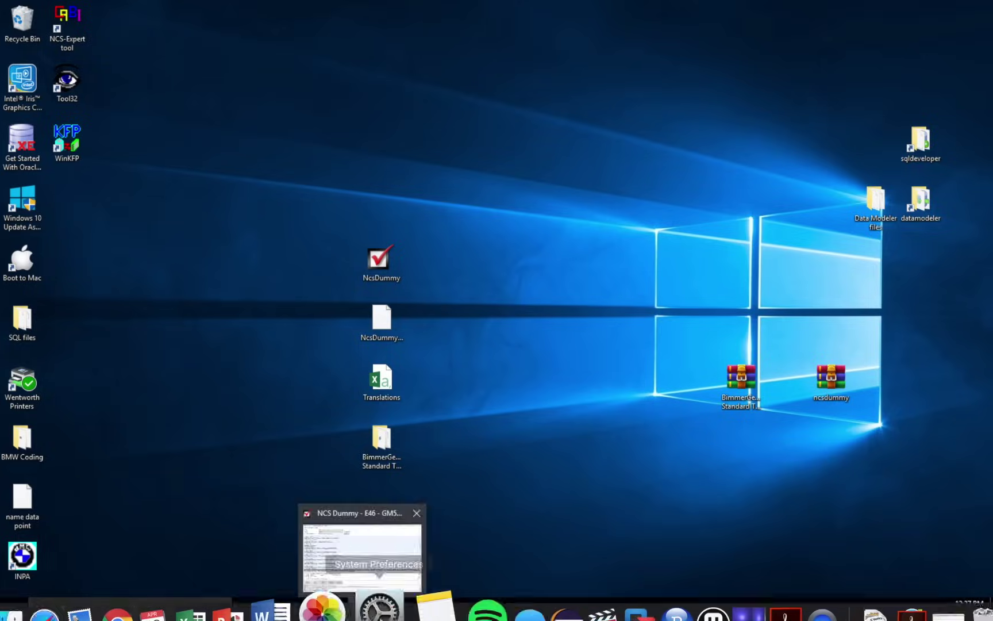
mouse_move(390, 608)
left_click(385, 565)
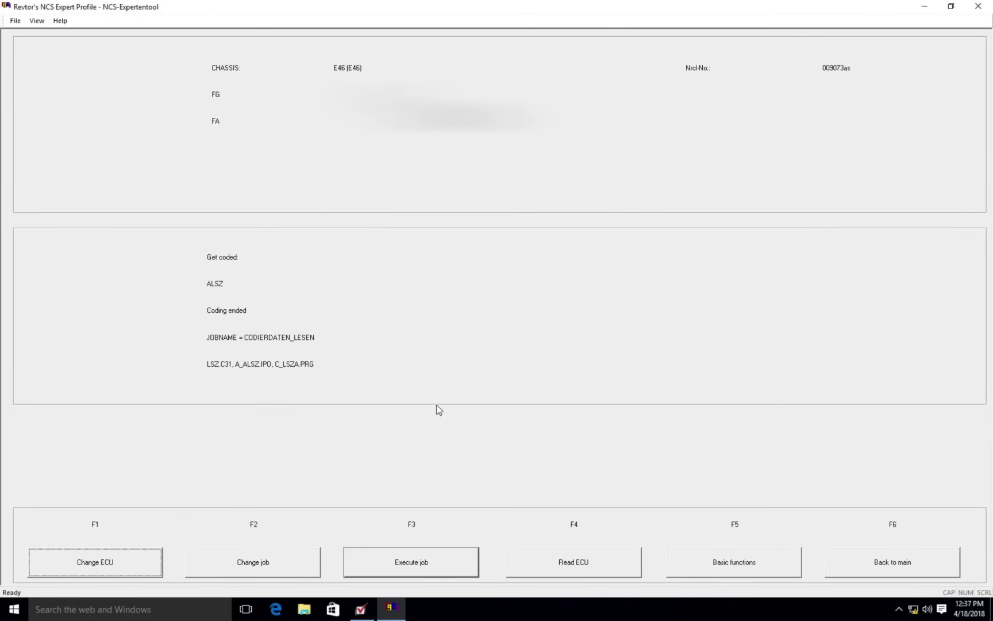
Change the ALSZ job to SG_CODIEREN and execute it, and exit NCS Expert once coding has ended.
left_click(256, 563)
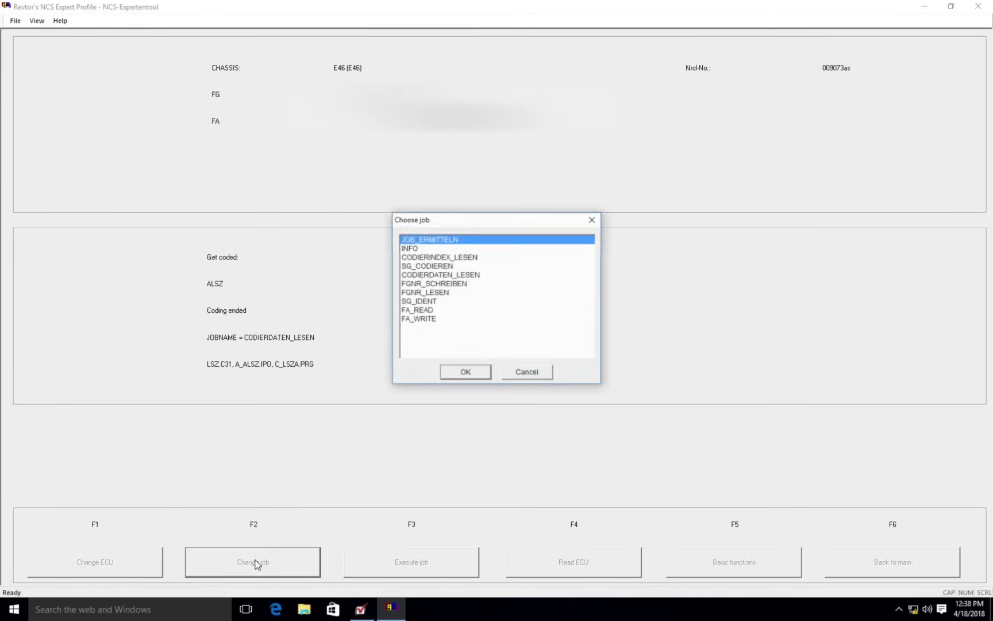
left_click(436, 267)
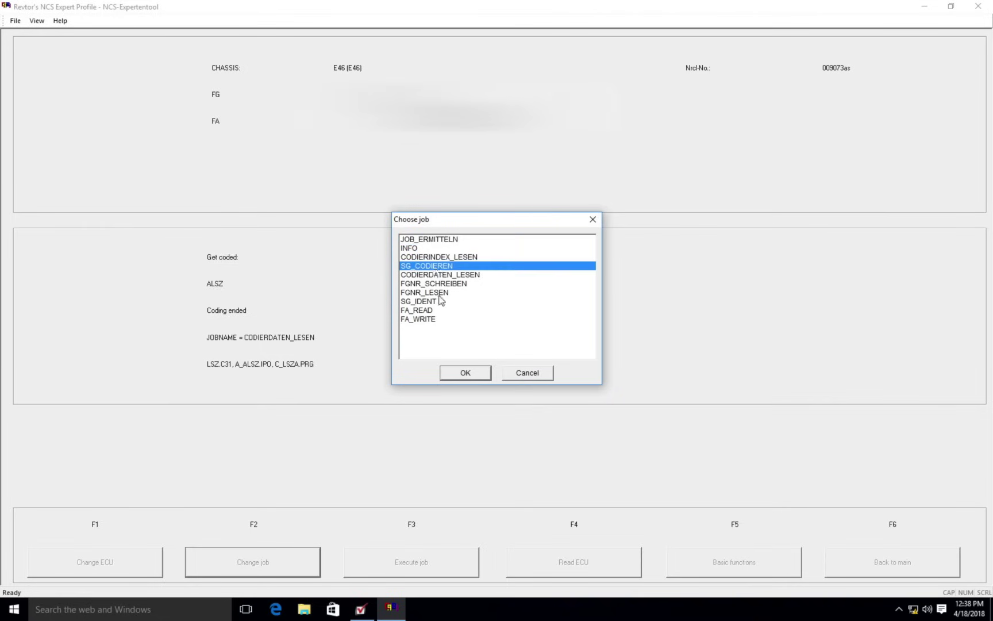
left_click(459, 373)
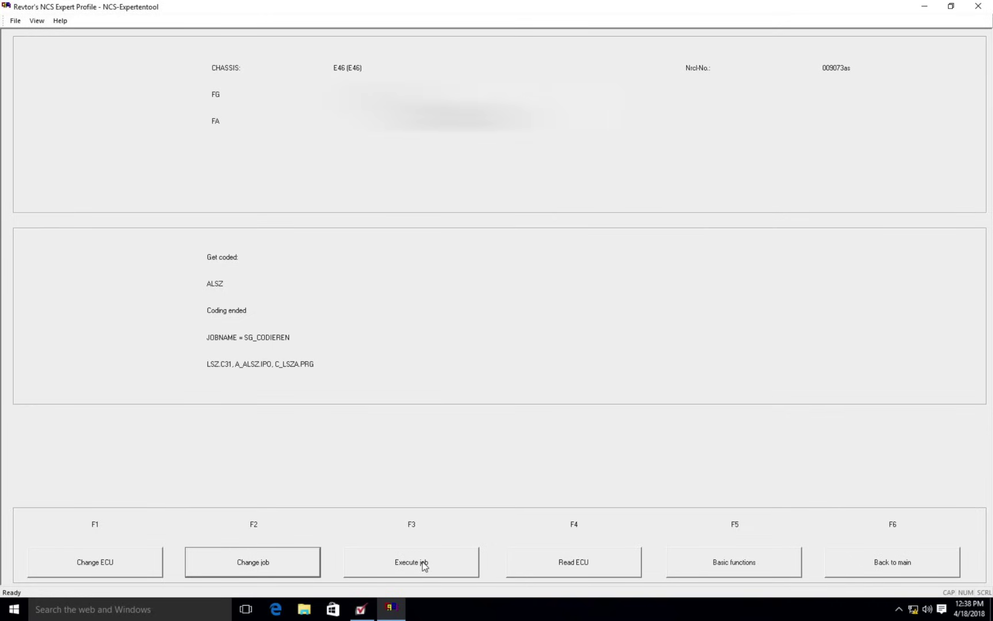
left_click(425, 566)
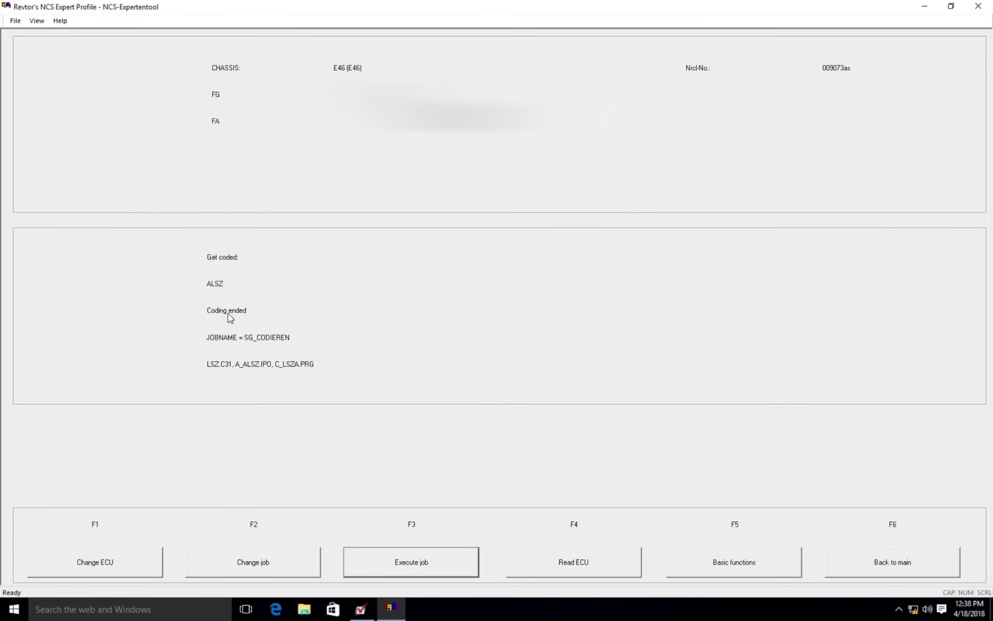
left_click(930, 561)
left_click(978, 6)
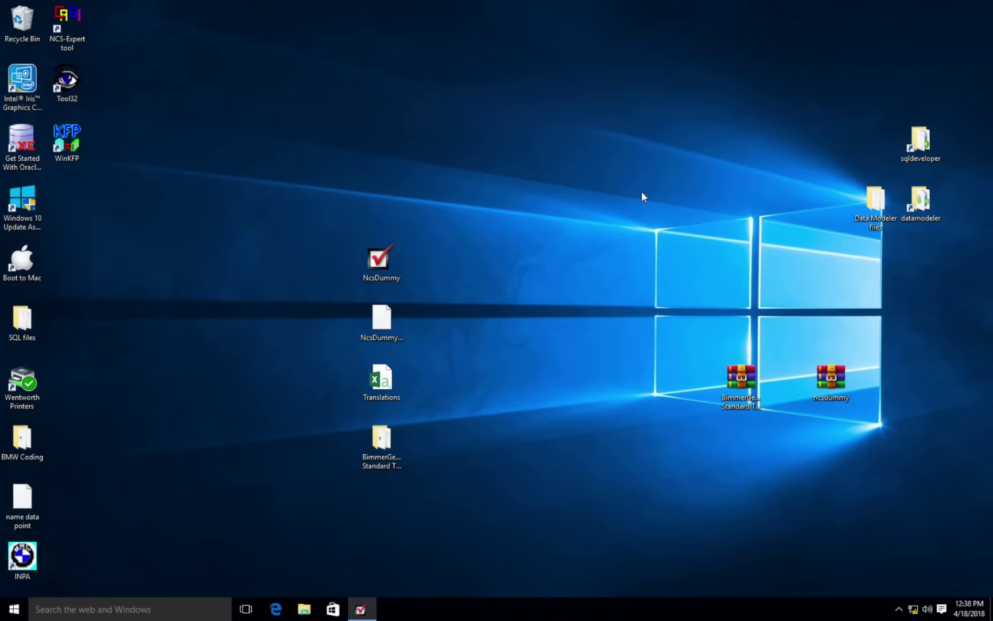